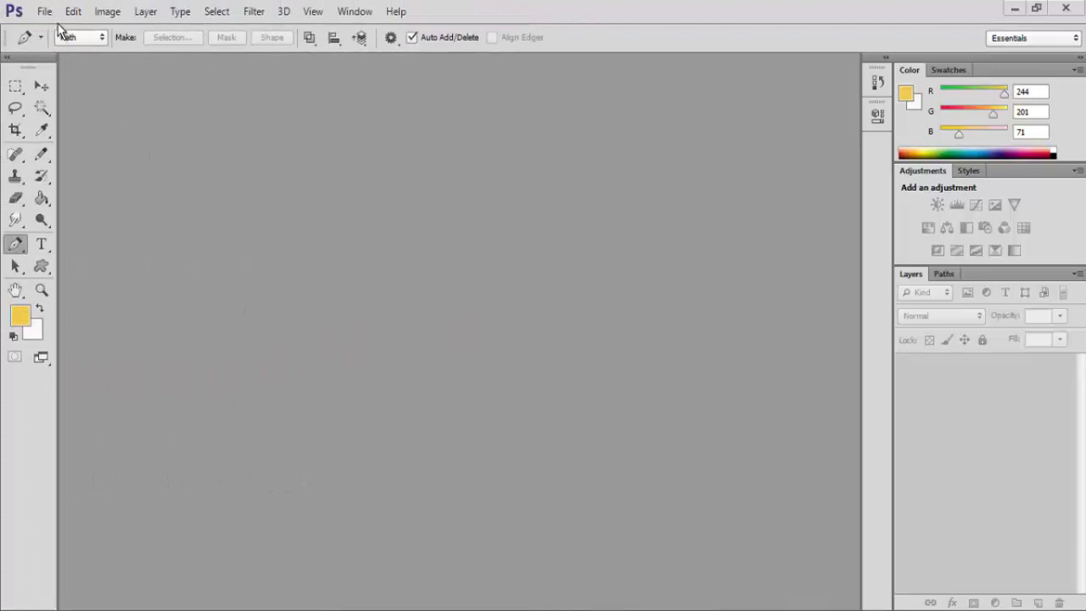
- Create a document named Spot Motif, 500 by 500 pixels at 300 pixels/inch, and hide the grid over its canvas
click(43, 11)
mouse_move(73, 11)
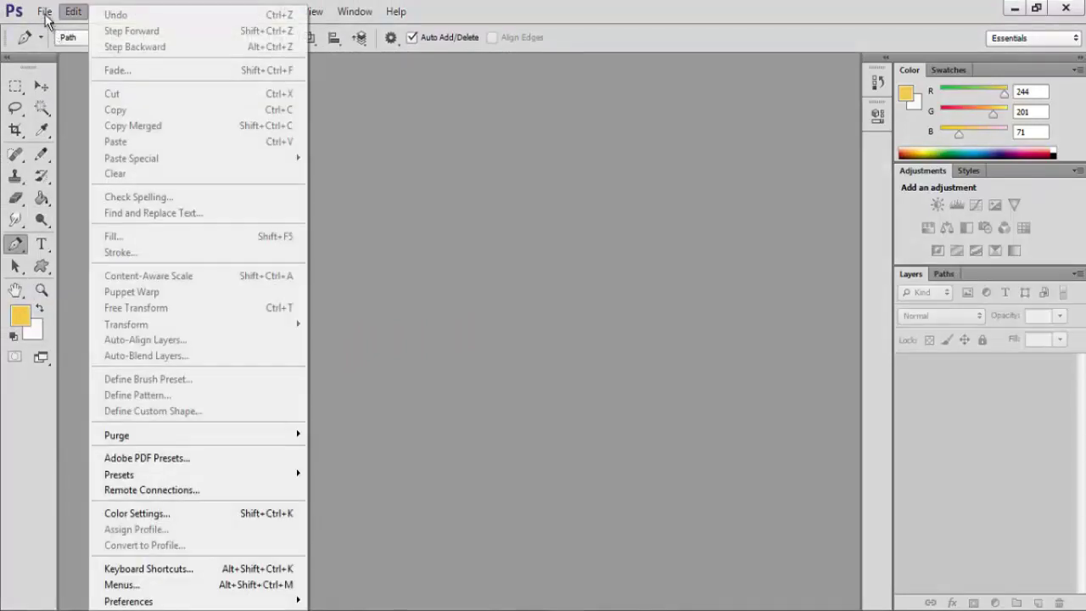
click(111, 34)
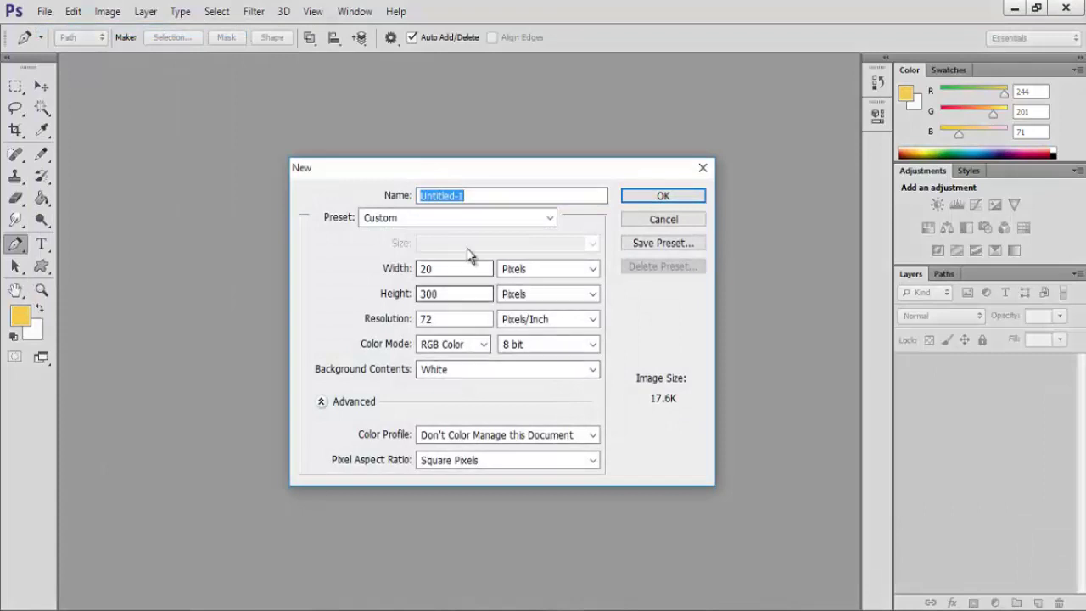
drag(484, 196, 411, 197)
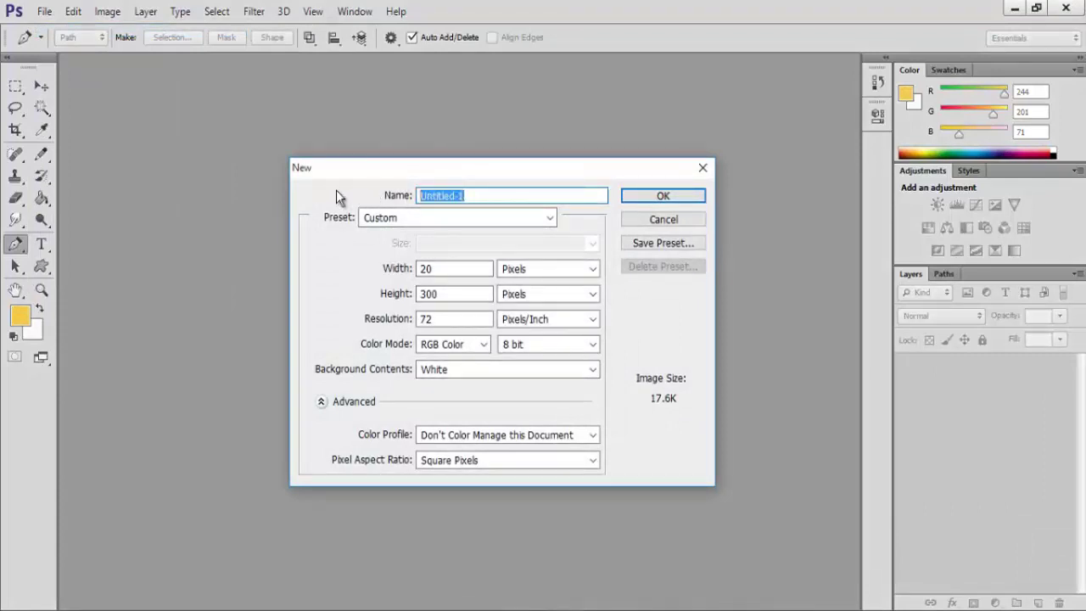
text(Spot Motif)
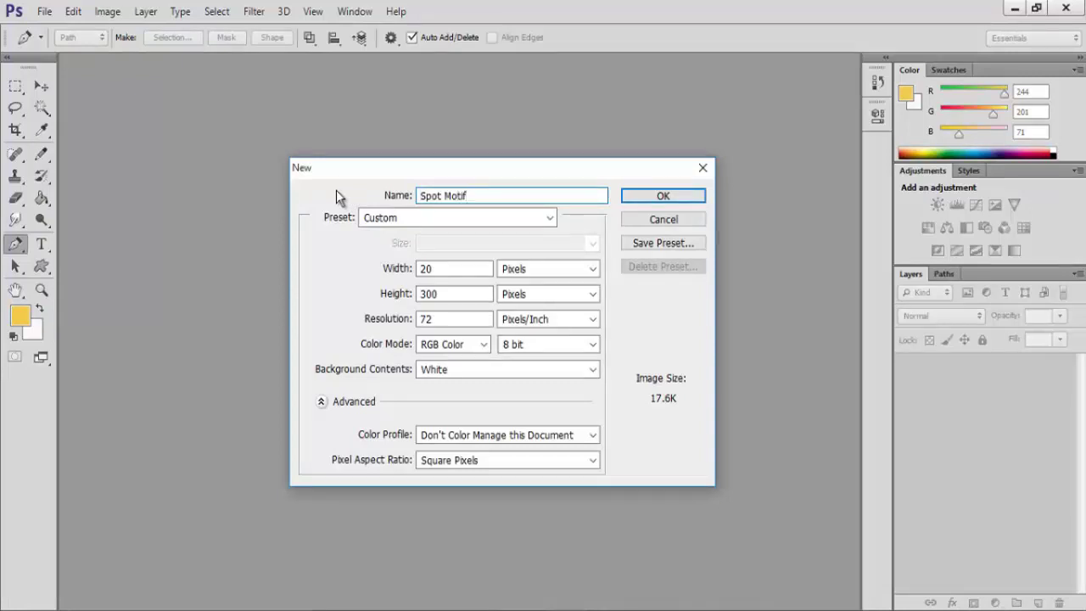
drag(451, 268, 414, 275)
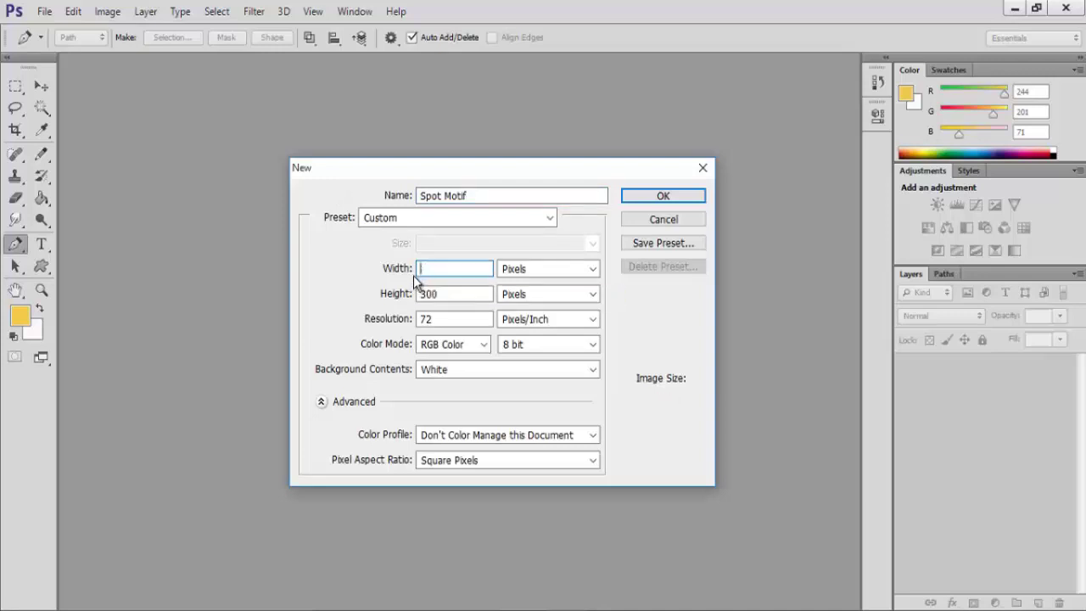
text(500)
key(Tab)
text(500)
double_click(447, 322)
text(300)
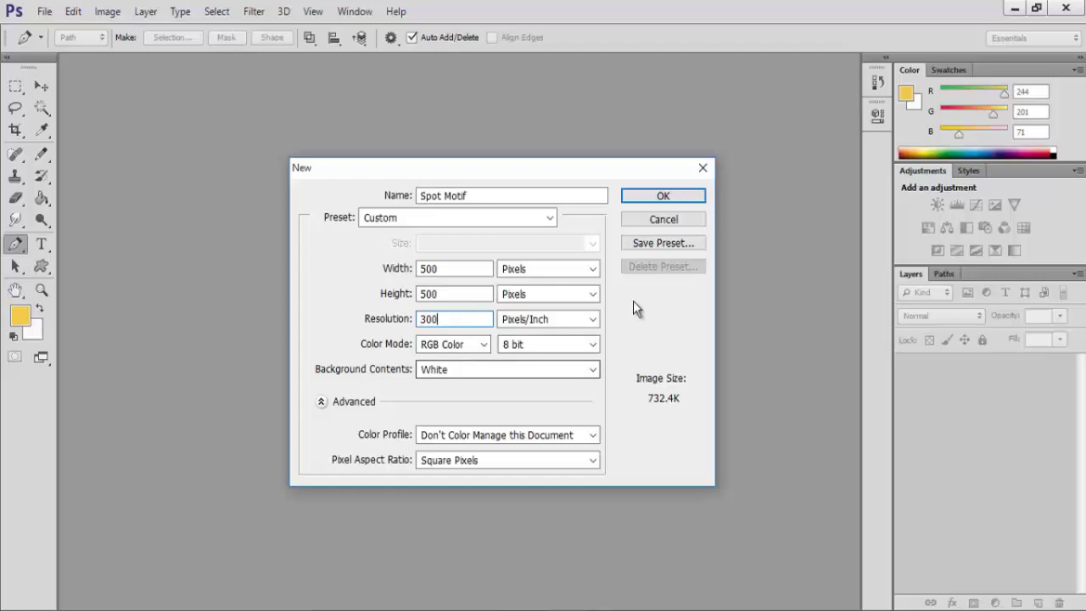
click(660, 197)
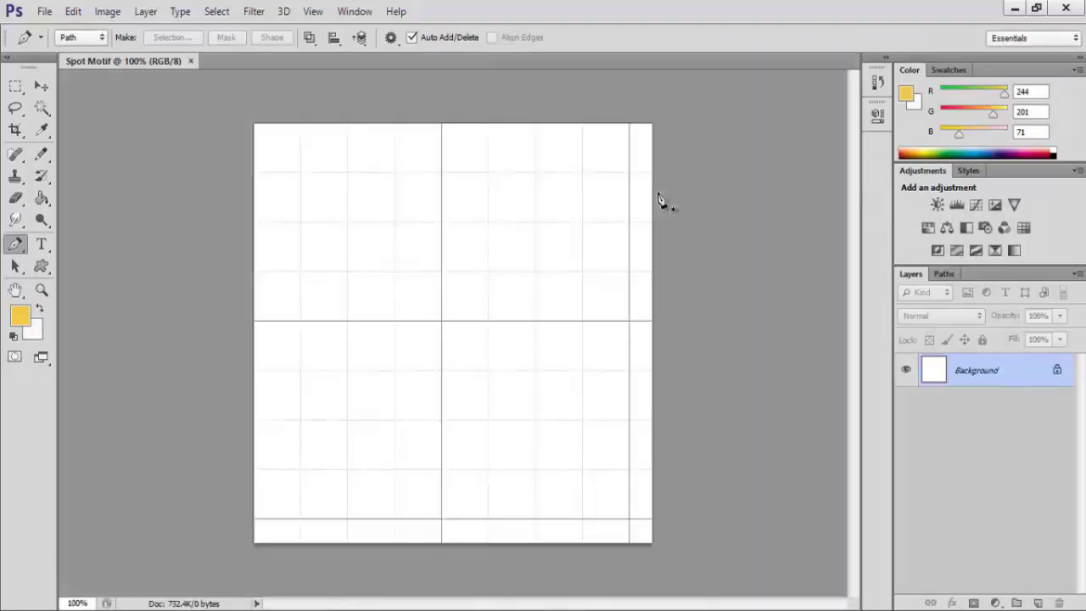
click(316, 12)
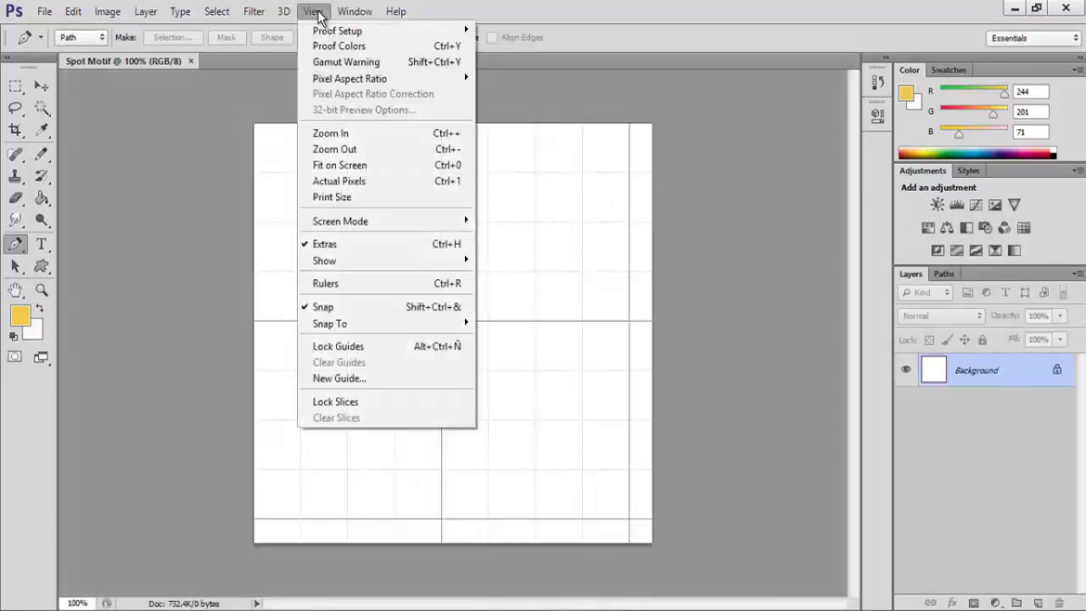
click(335, 245)
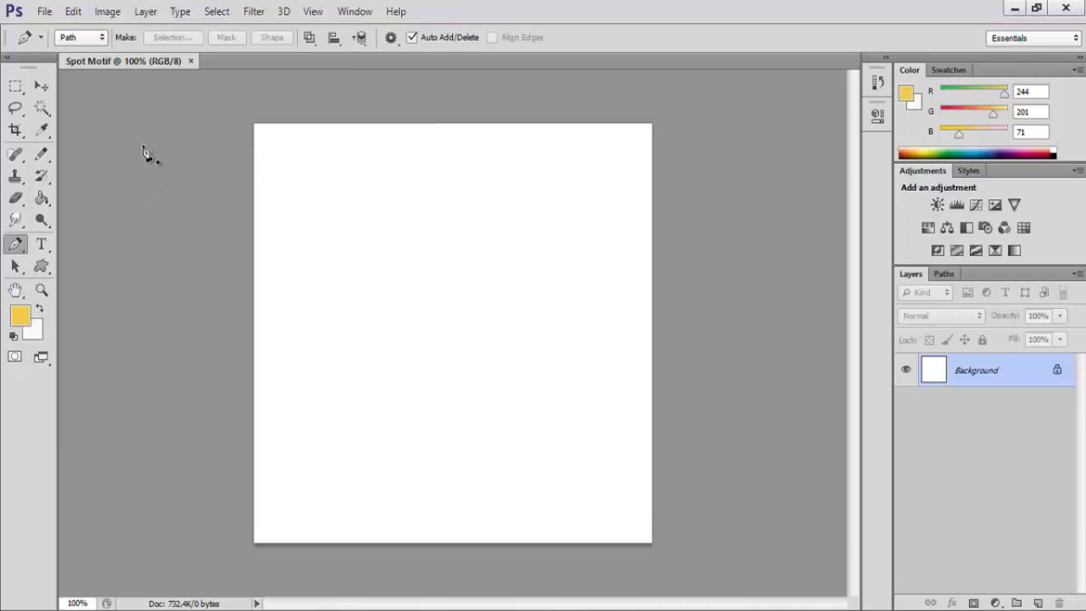
- Draw the floral ornament custom shape with a blue fill, about 347 by 348 px, on the canvas
click(42, 266)
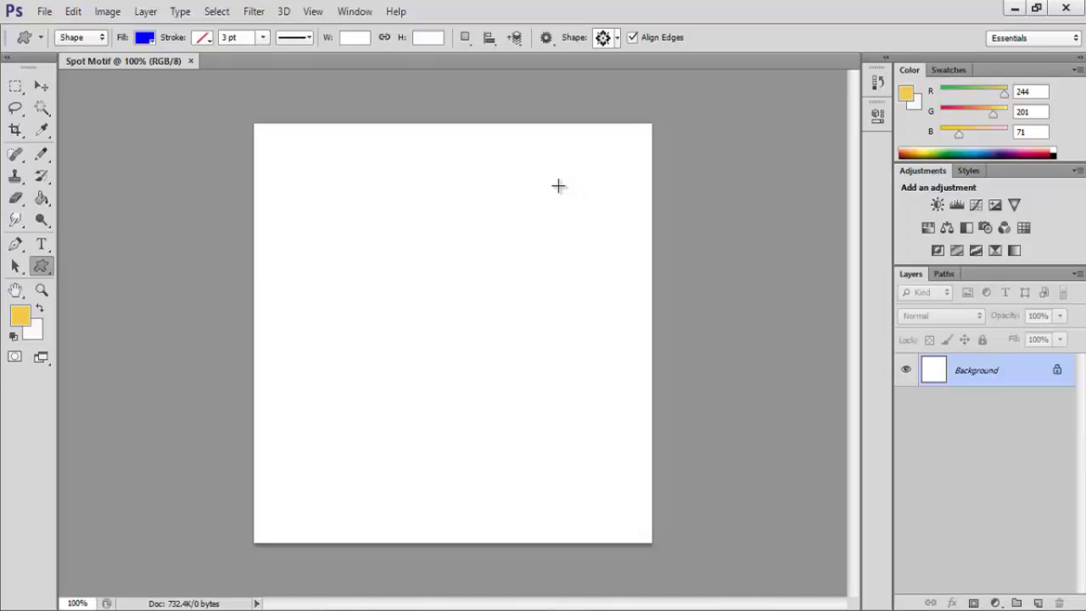
click(616, 38)
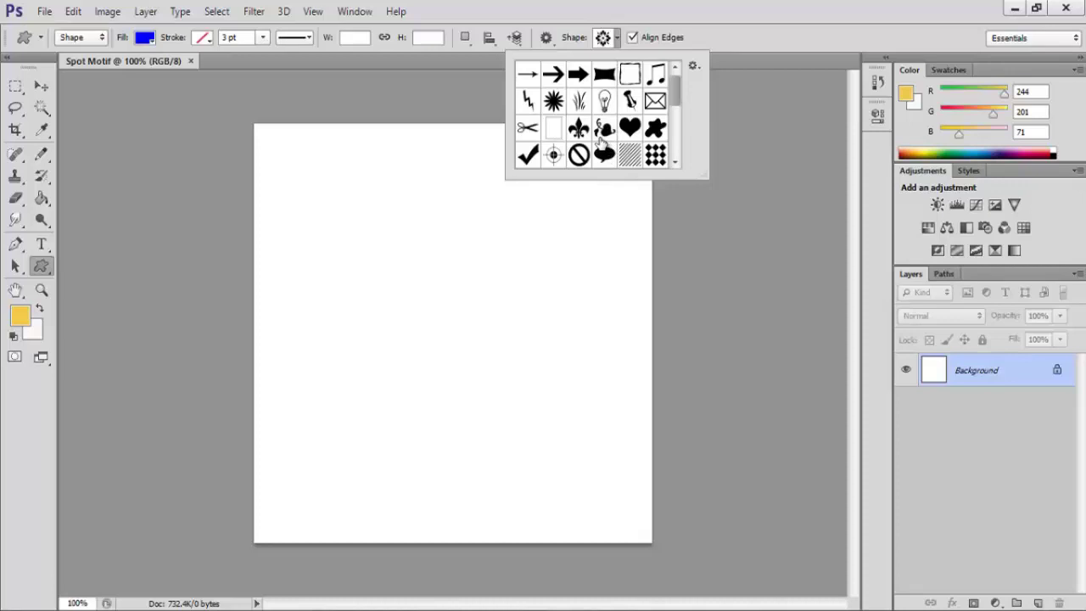
click(608, 37)
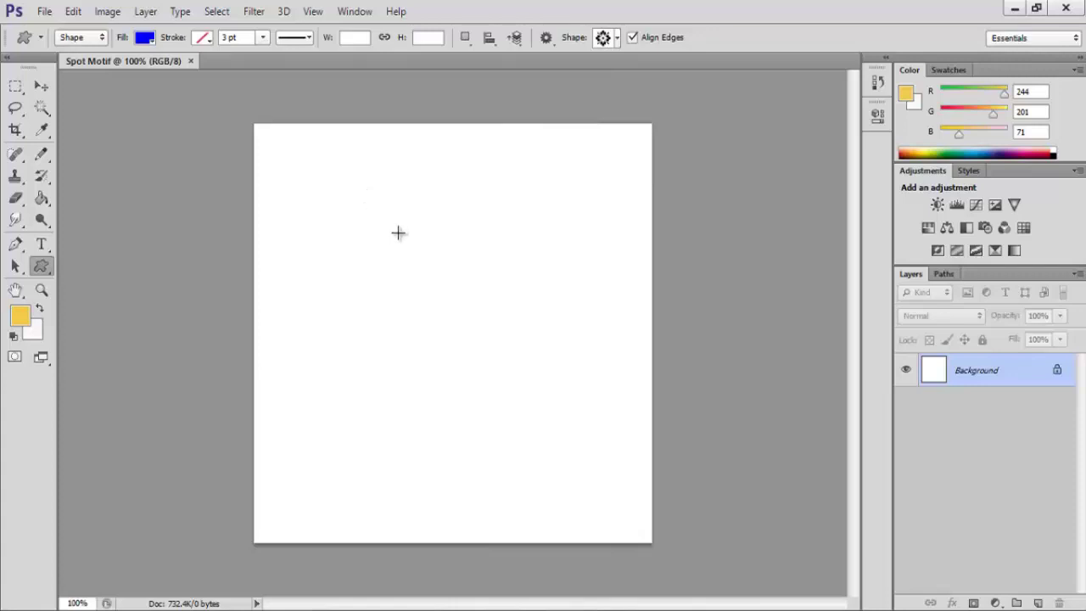
drag(354, 182, 565, 424)
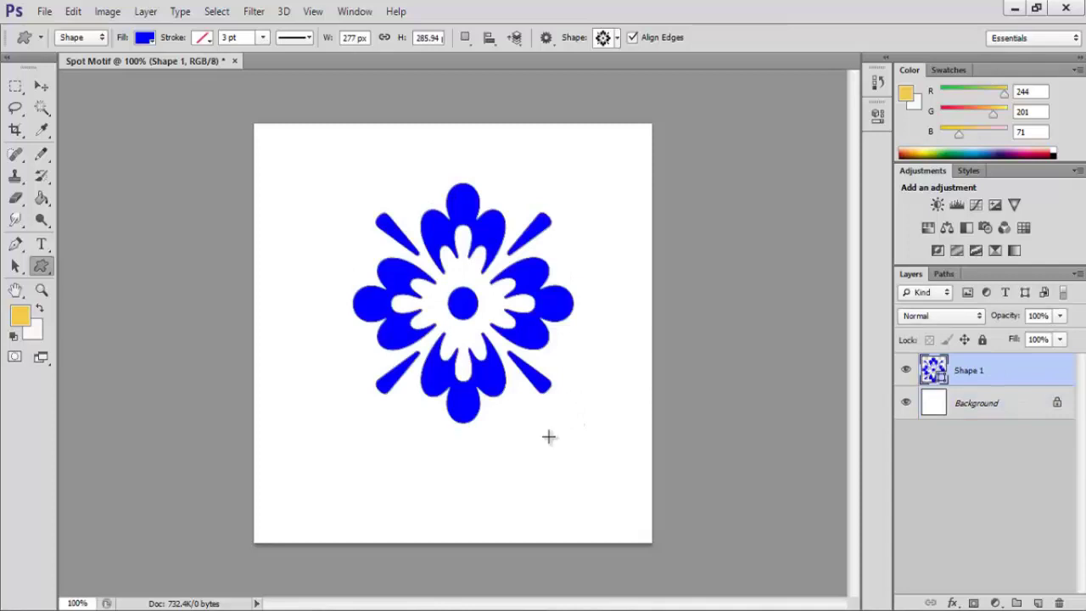
key(ctrl+z)
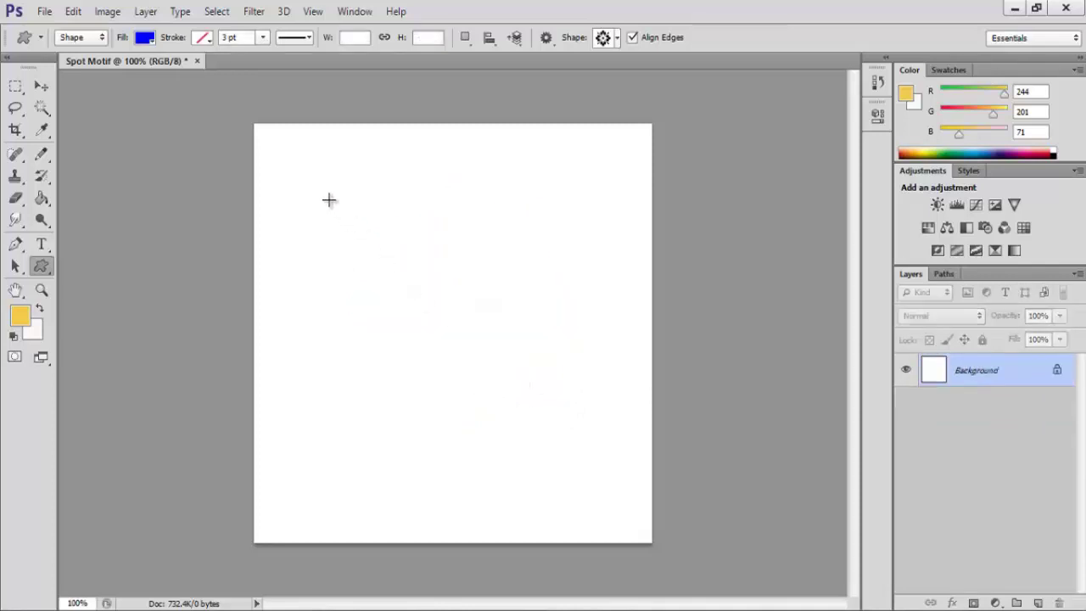
drag(327, 200, 604, 532)
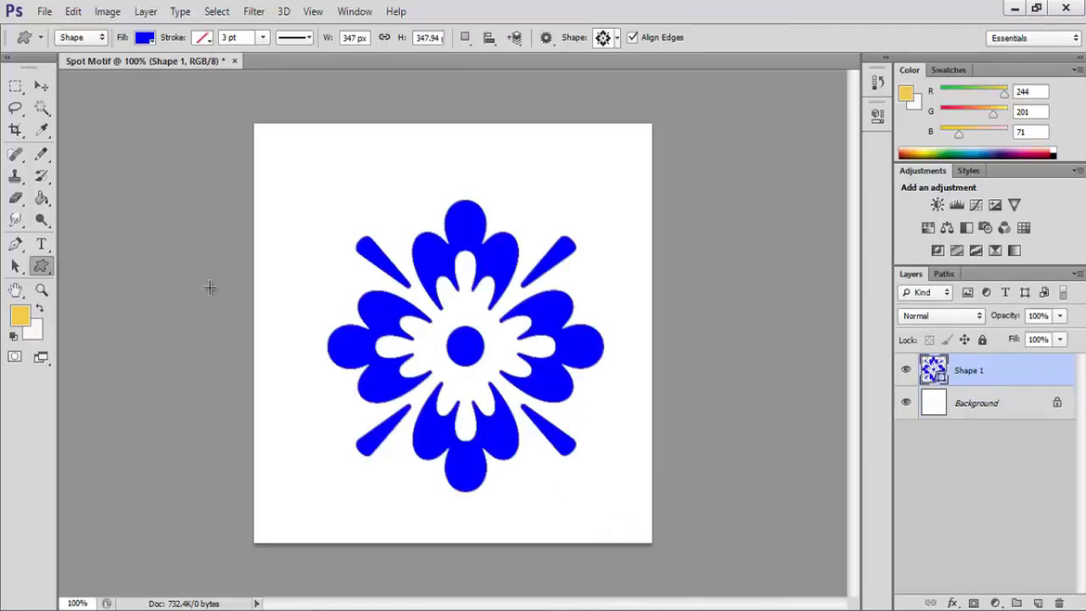
- Move the blue floral motif to roughly the centre of the canvas
click(41, 86)
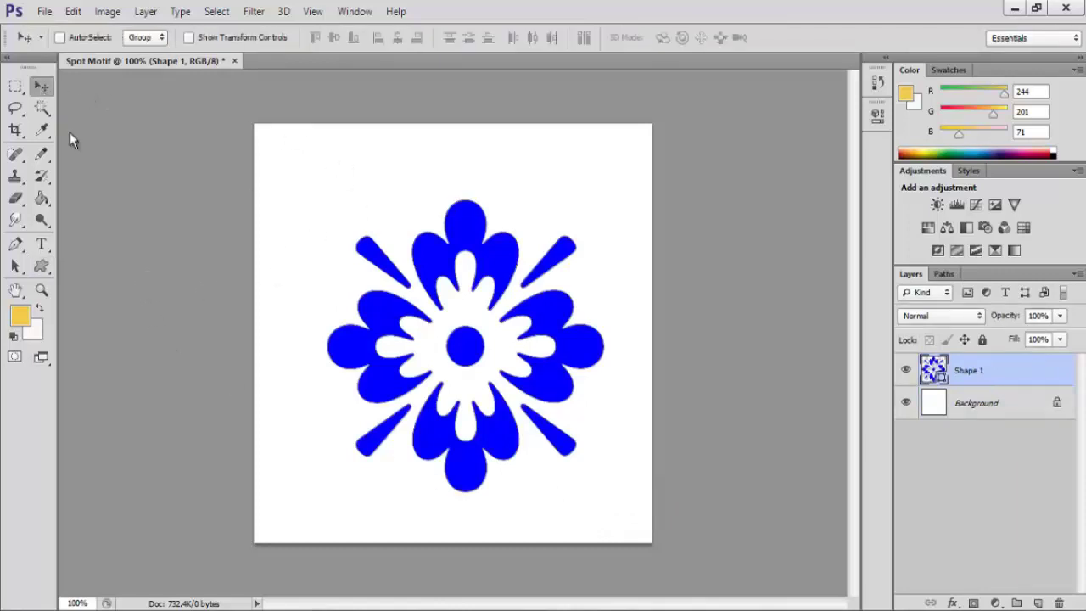
mouse_move(427, 256)
mouse_down()
mouse_move(402, 219)
mouse_move(414, 248)
mouse_up()
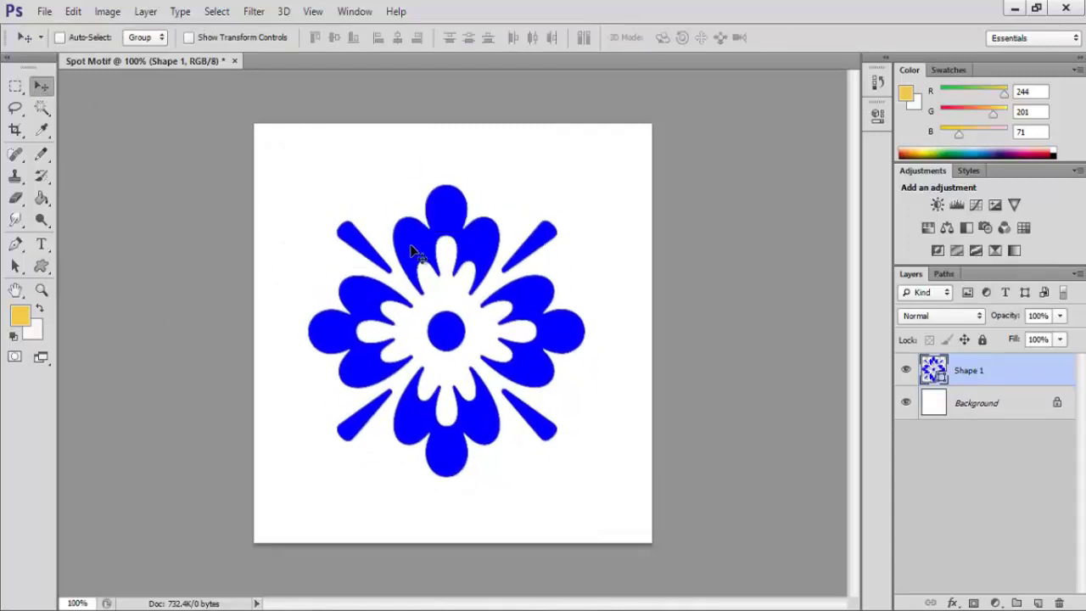
drag(563, 351, 562, 342)
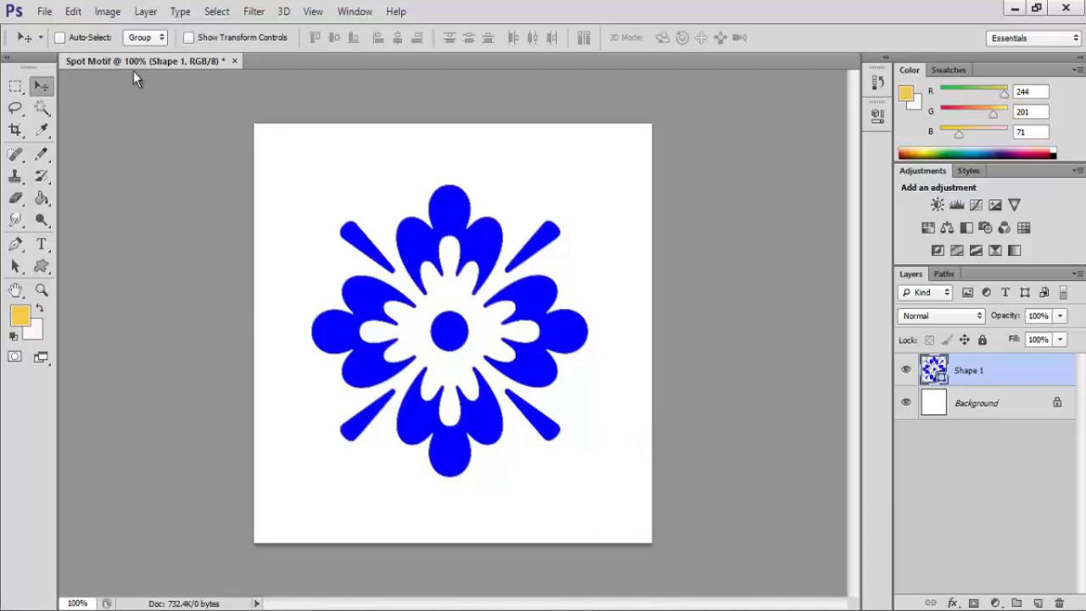
- Convert the image to Indexed Color with flattened layers, using the Local (Perceptual) palette, 256 colors and Diffusion dither
click(108, 12)
mouse_move(119, 30)
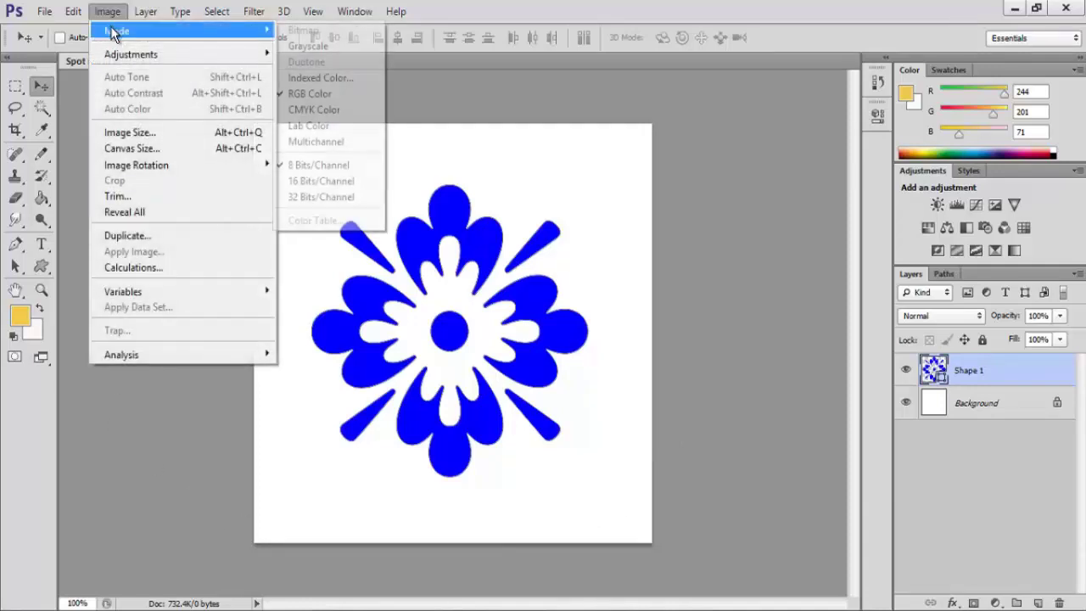
click(321, 78)
drag(574, 182, 769, 183)
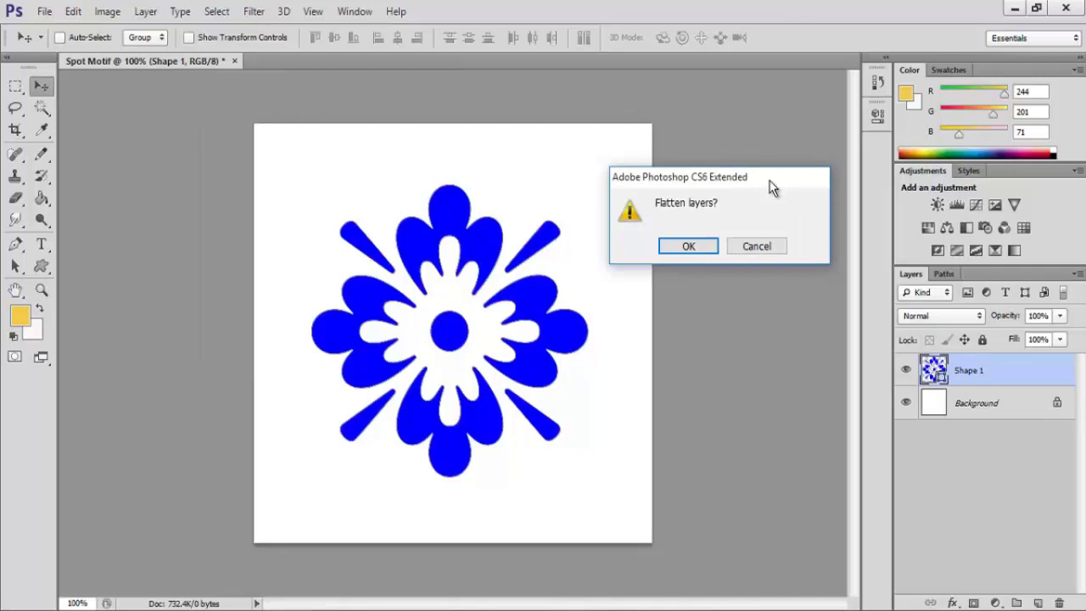
drag(770, 182, 816, 177)
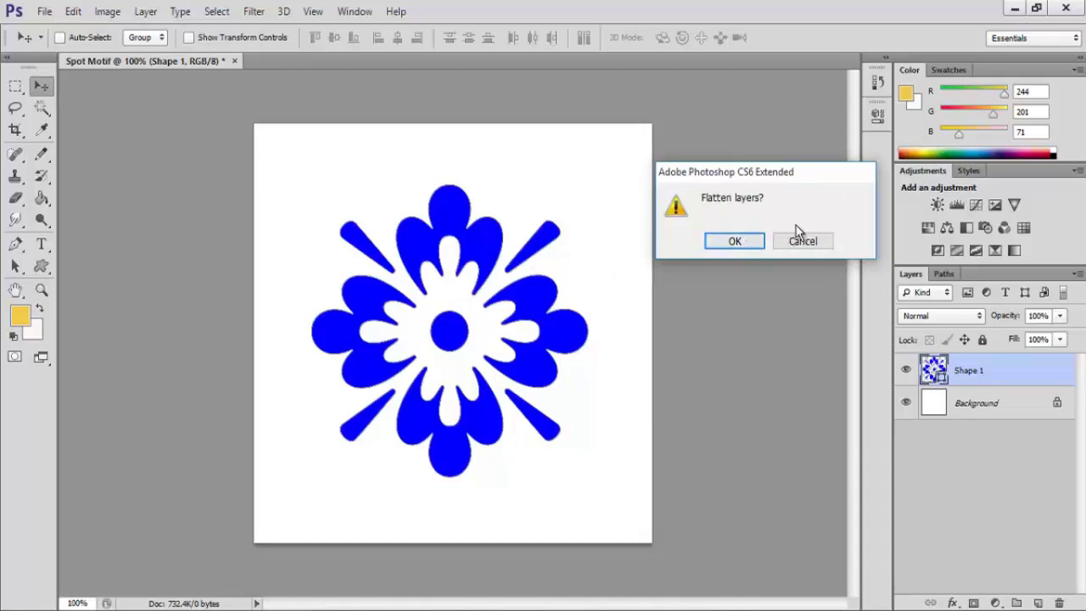
click(735, 241)
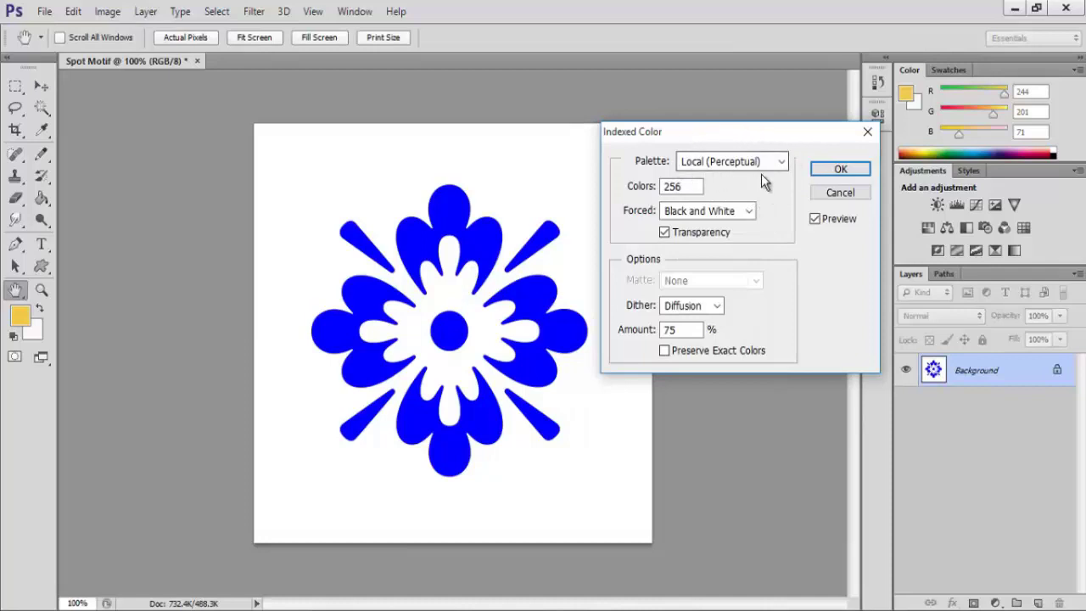
click(834, 172)
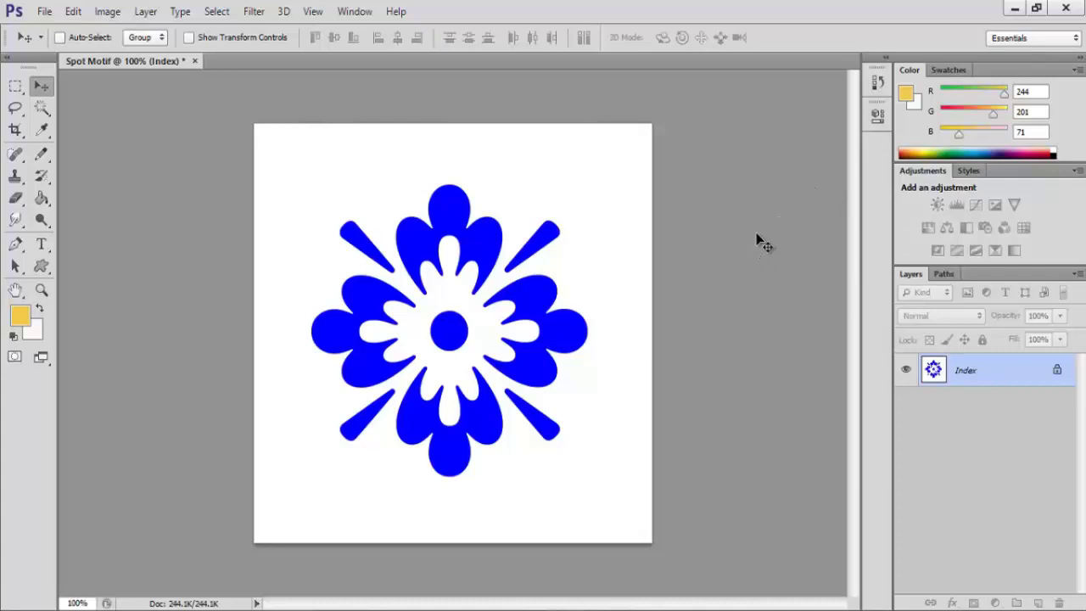
- Convert the indexed image back to RGB Color mode
click(107, 12)
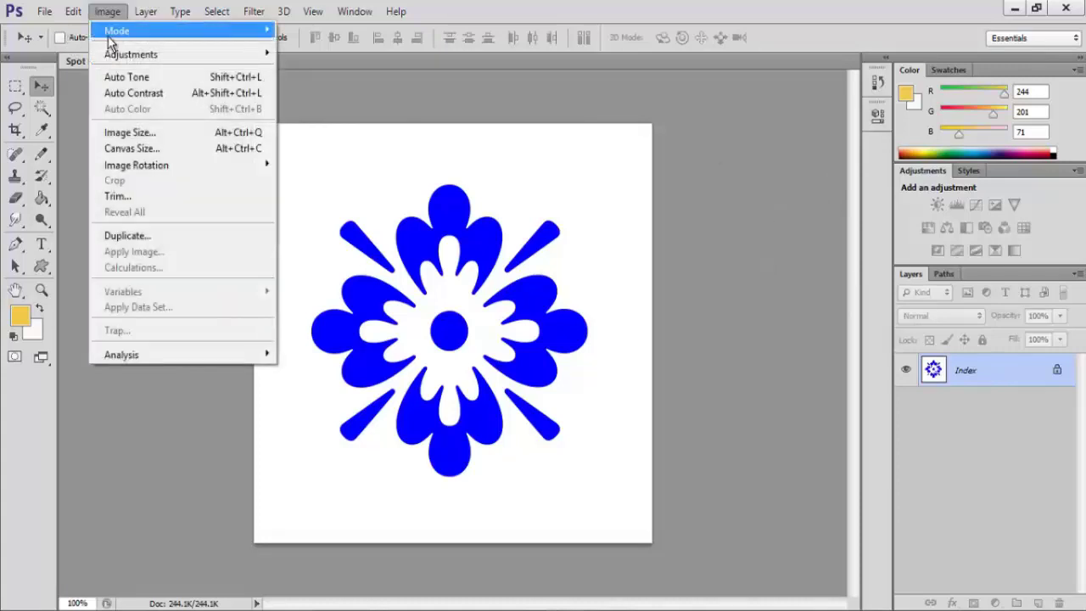
mouse_move(114, 32)
click(308, 94)
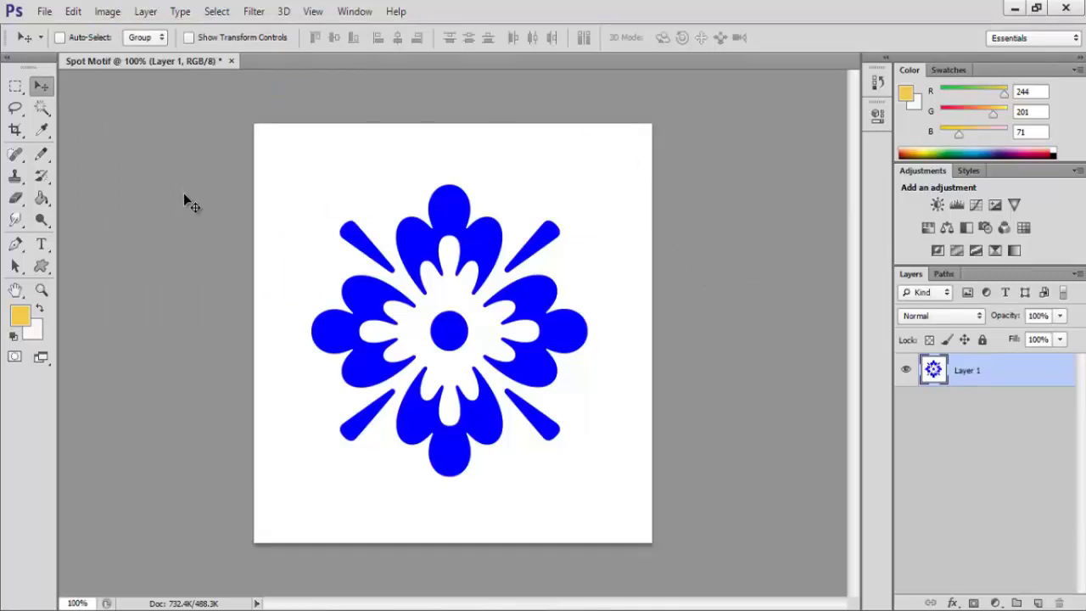
- Select all blue areas of the motif with the Magic Wand and choose the yellow-and-black diagonal weave as their fill pattern
click(40, 108)
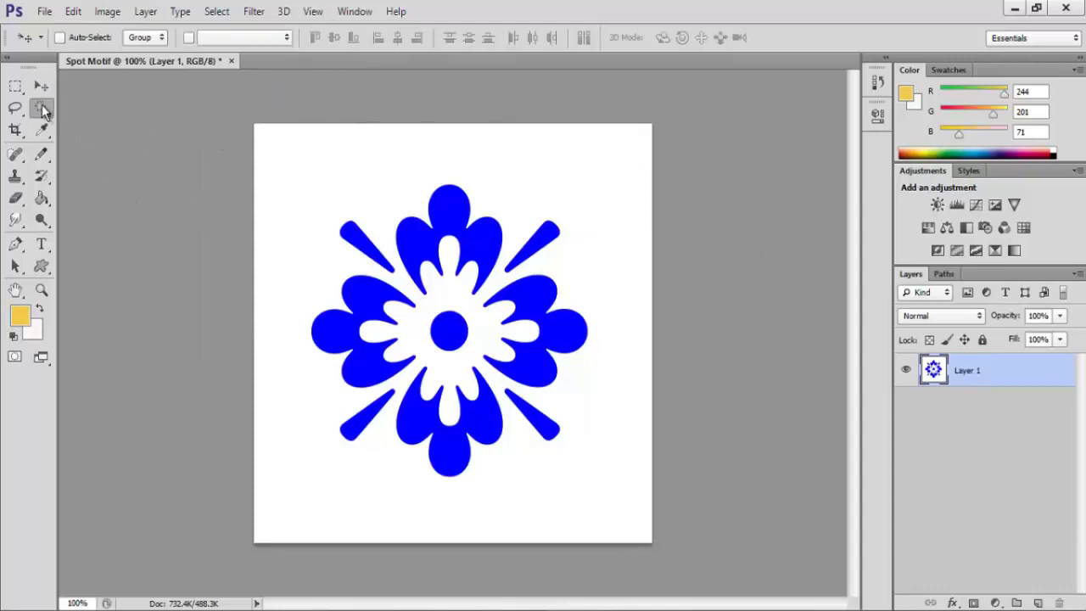
click(451, 219)
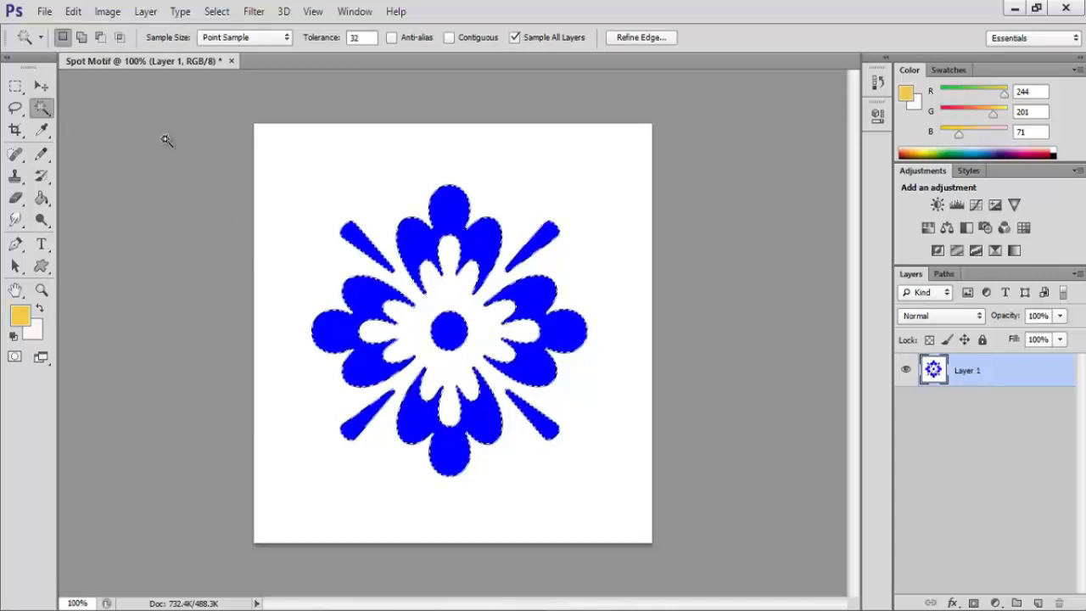
click(73, 12)
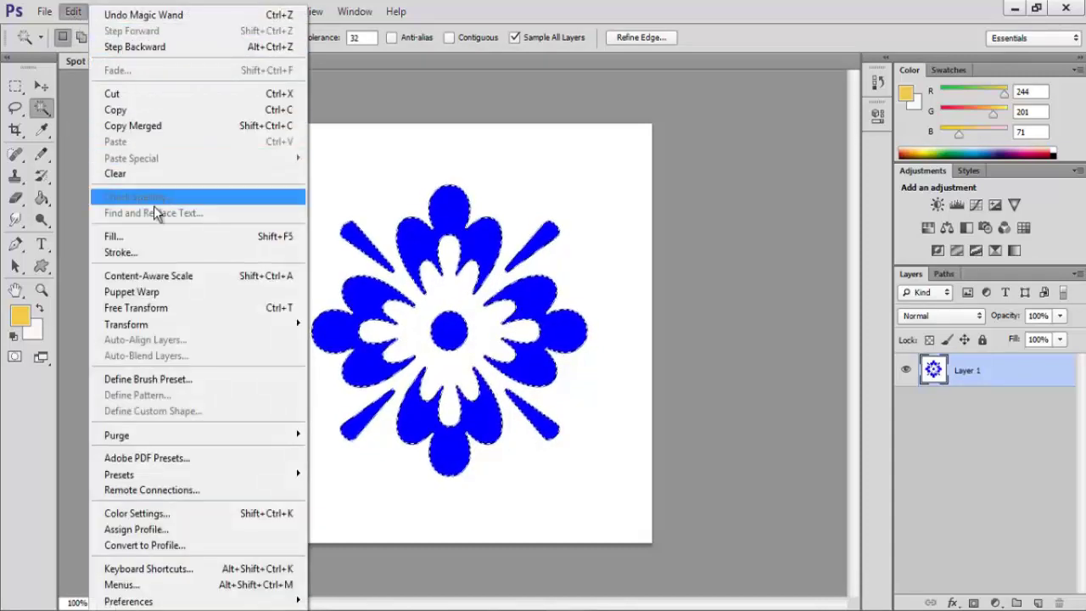
click(140, 240)
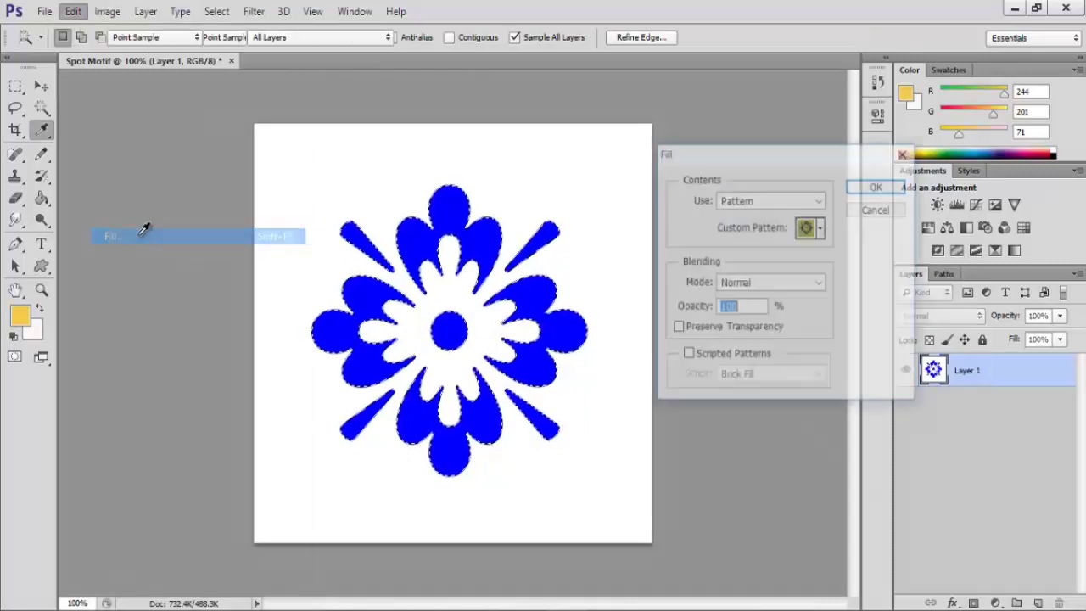
click(819, 201)
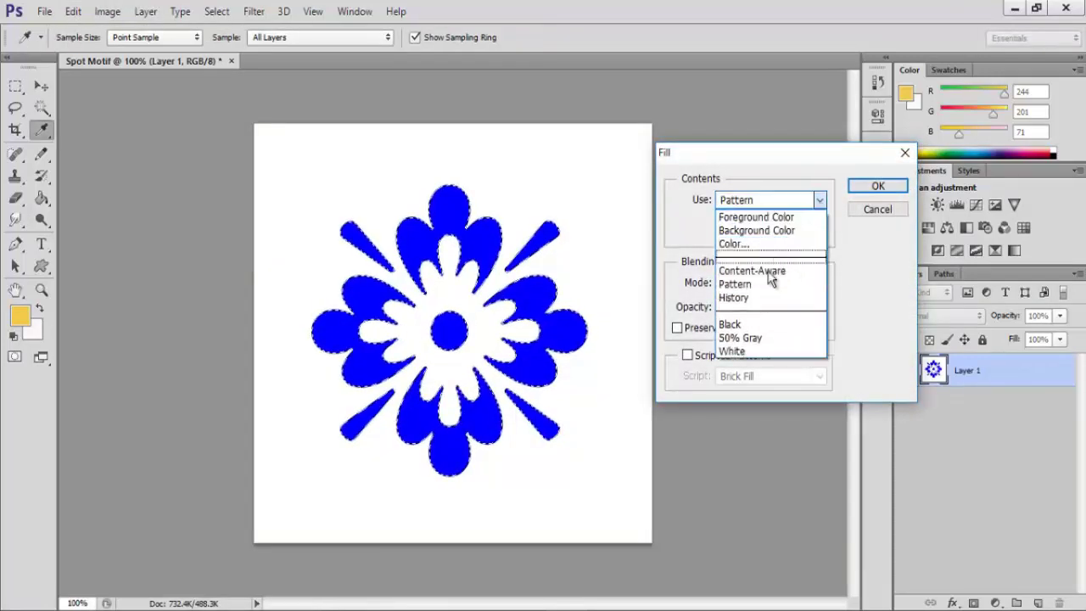
click(759, 283)
click(821, 228)
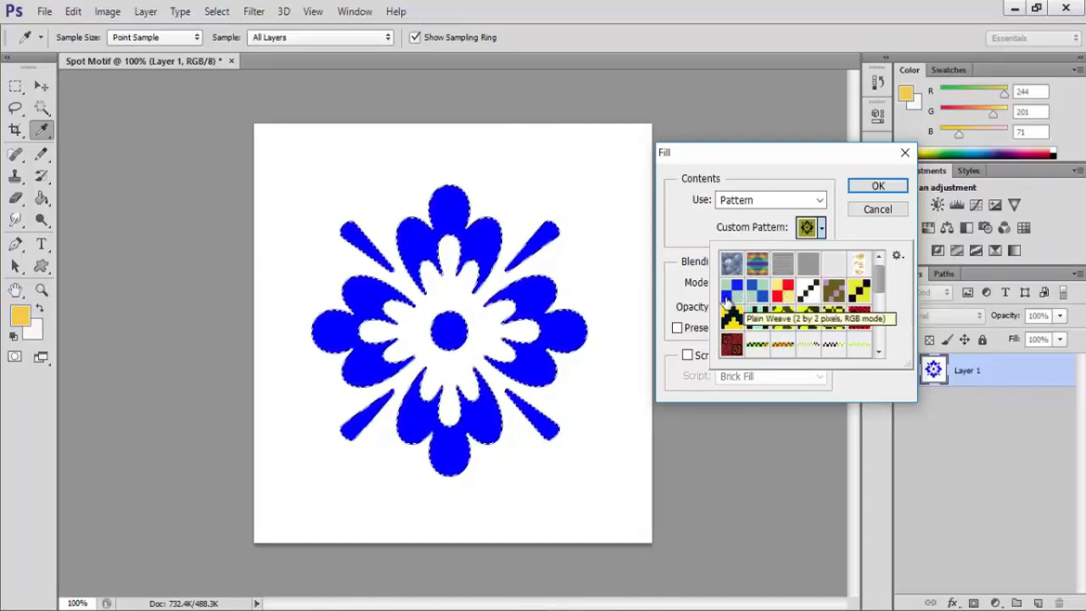
click(857, 293)
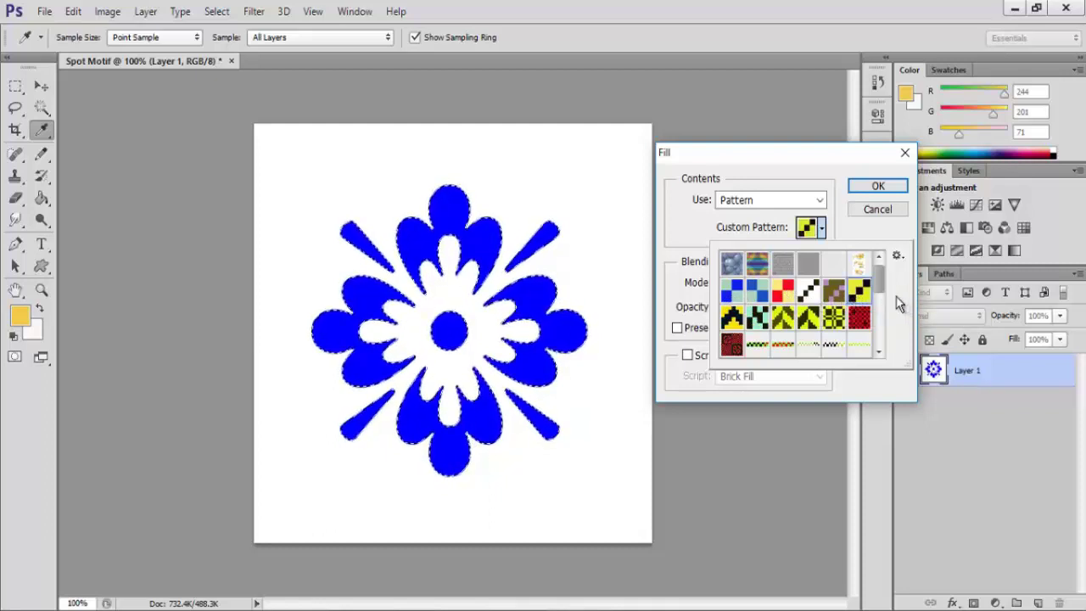
click(887, 235)
- Apply the pattern fill to the selected motif with the Darken blending mode at 100% opacity
click(823, 285)
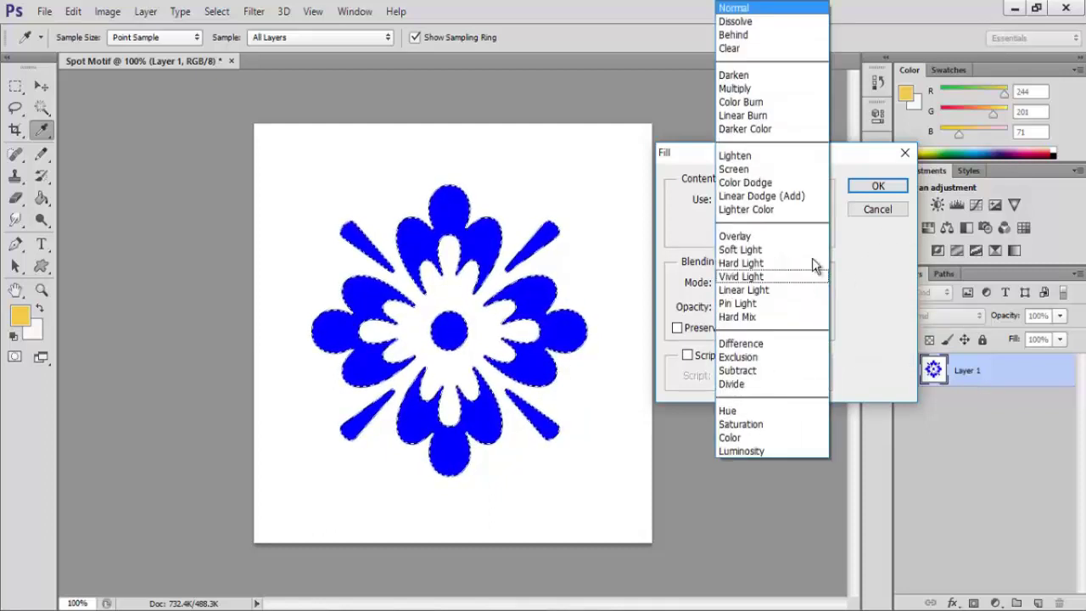
click(764, 75)
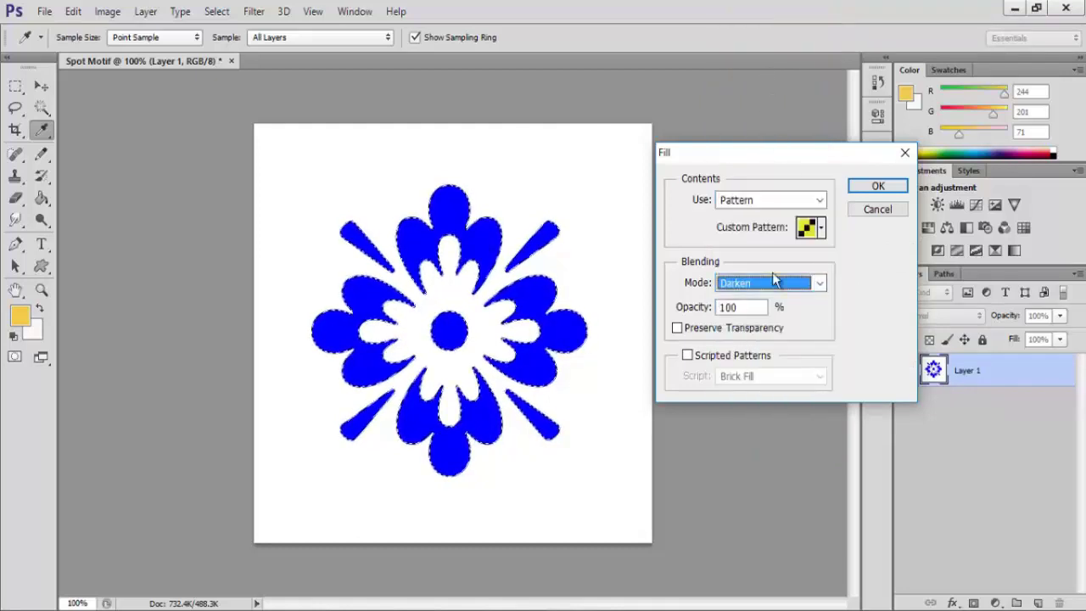
click(875, 187)
key(w)
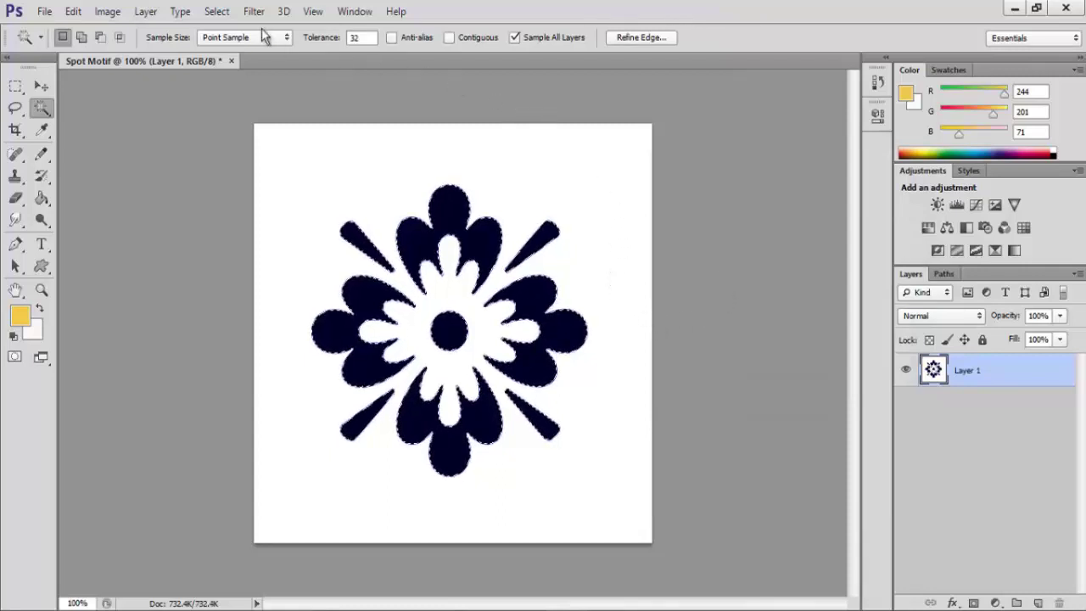
- Fill the white background around the motif with the yellow-and-black diagonal weave in Normal mode at 100% opacity, and clear the selection
click(227, 13)
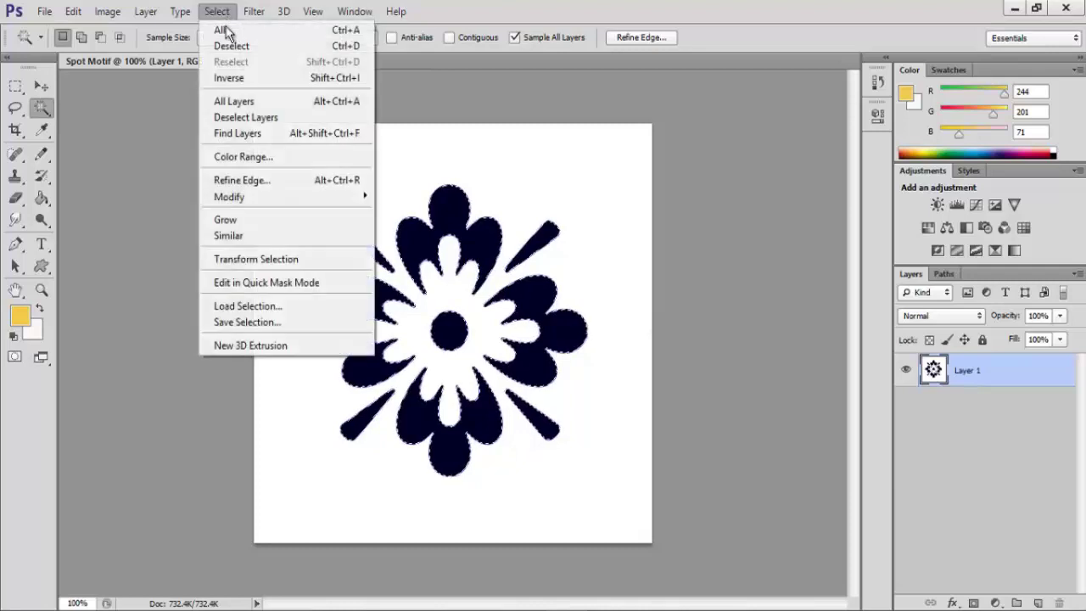
click(227, 76)
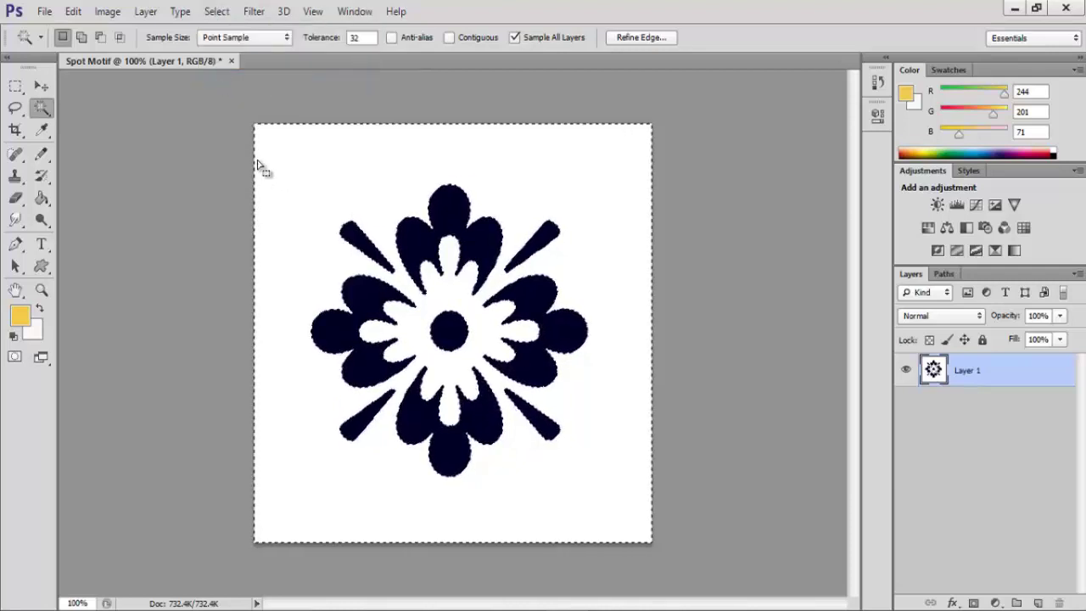
click(73, 12)
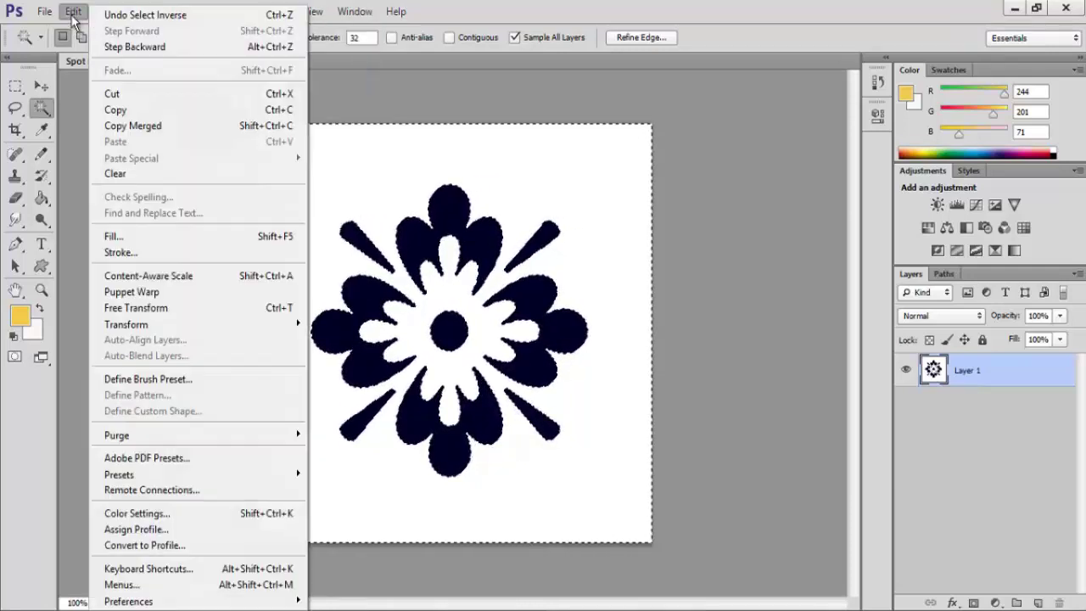
click(111, 235)
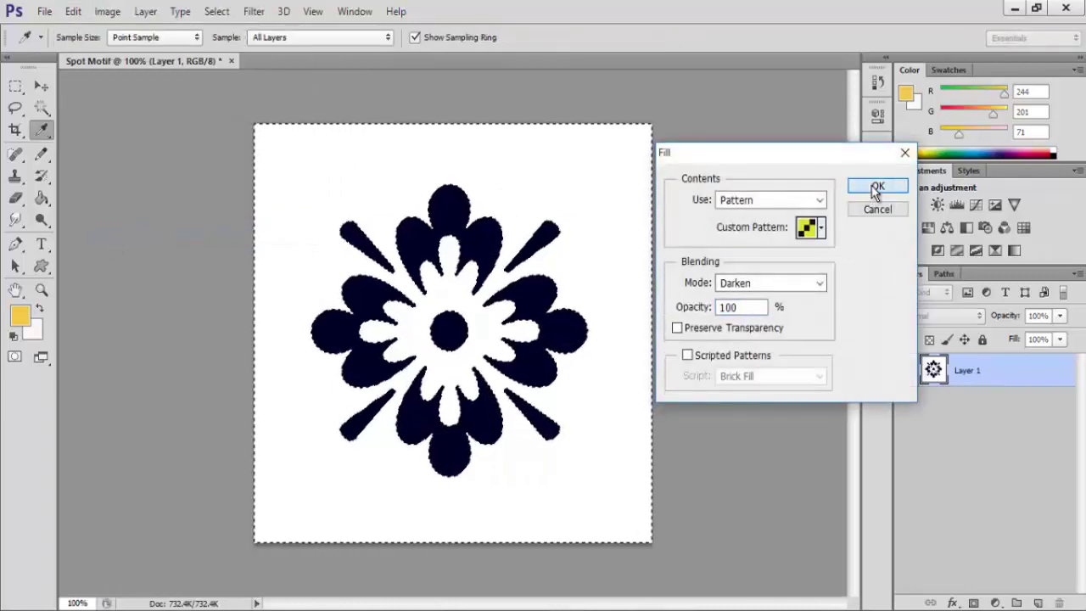
click(819, 284)
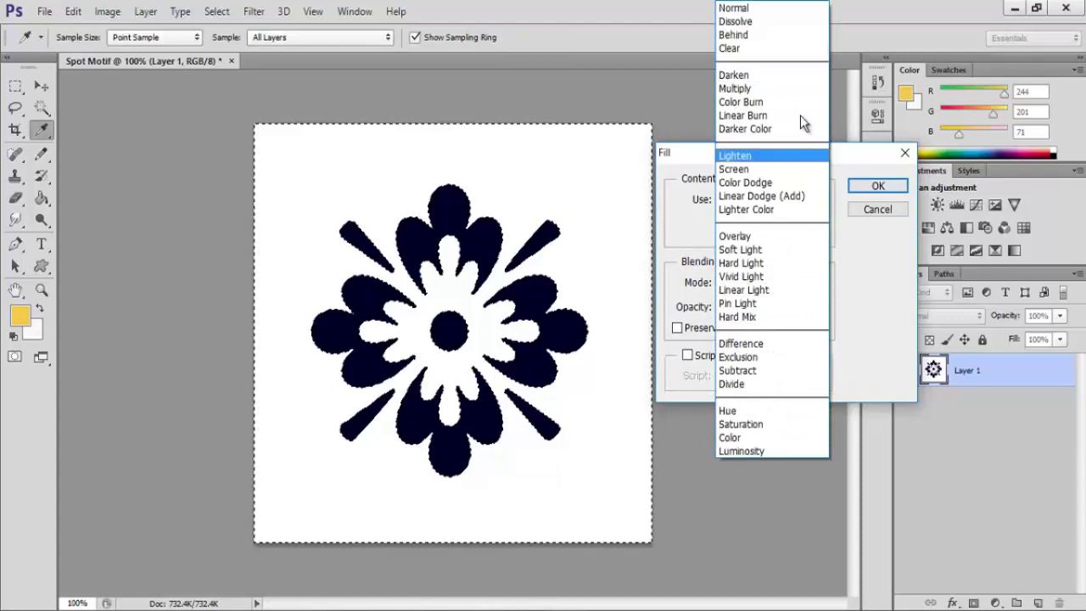
click(738, 7)
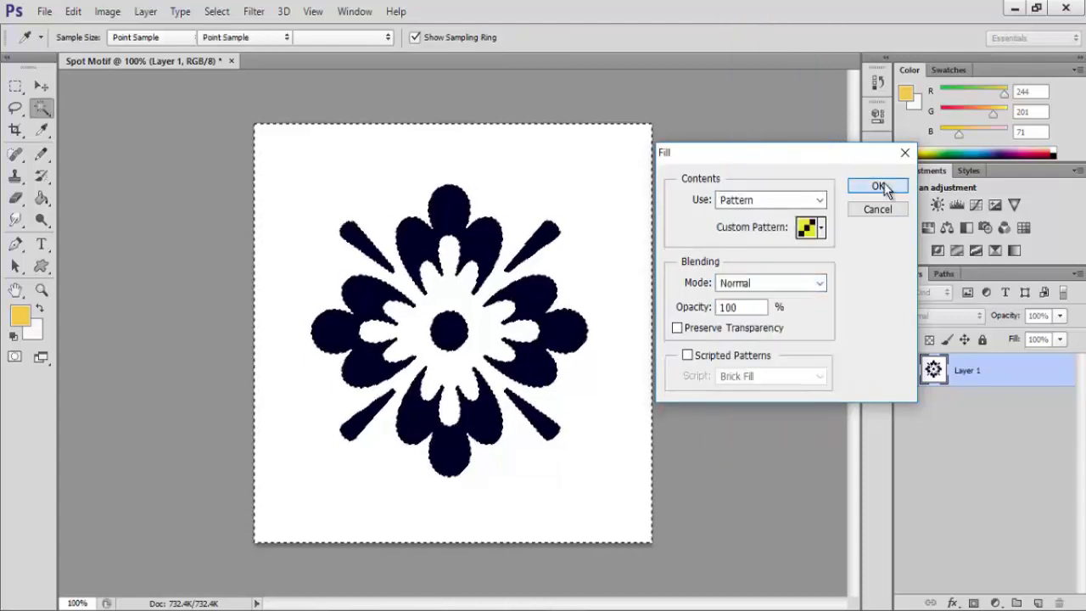
click(878, 187)
key(w)
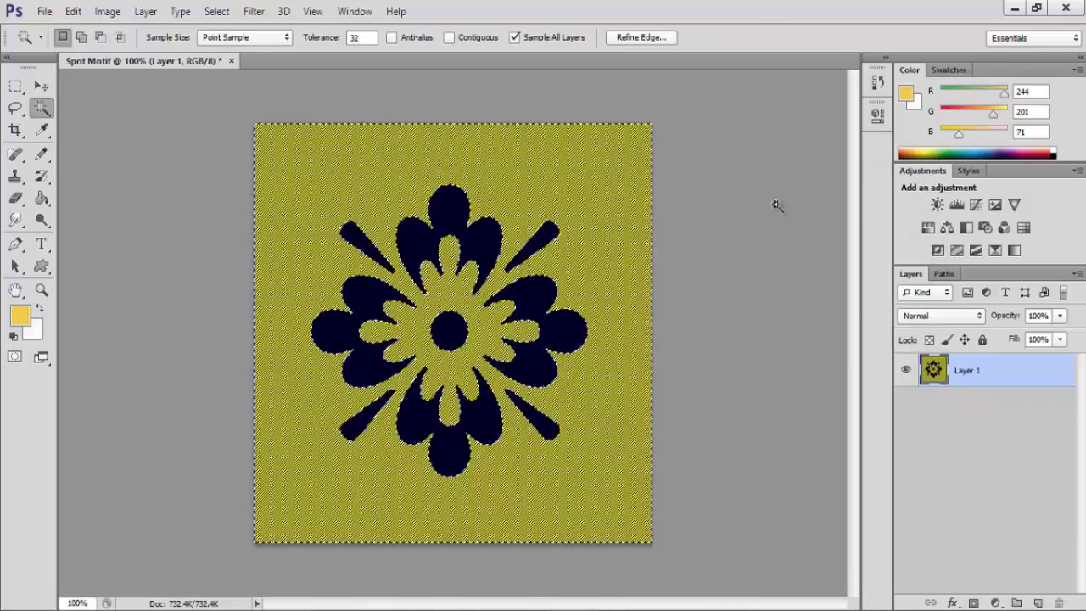
right_click(600, 240)
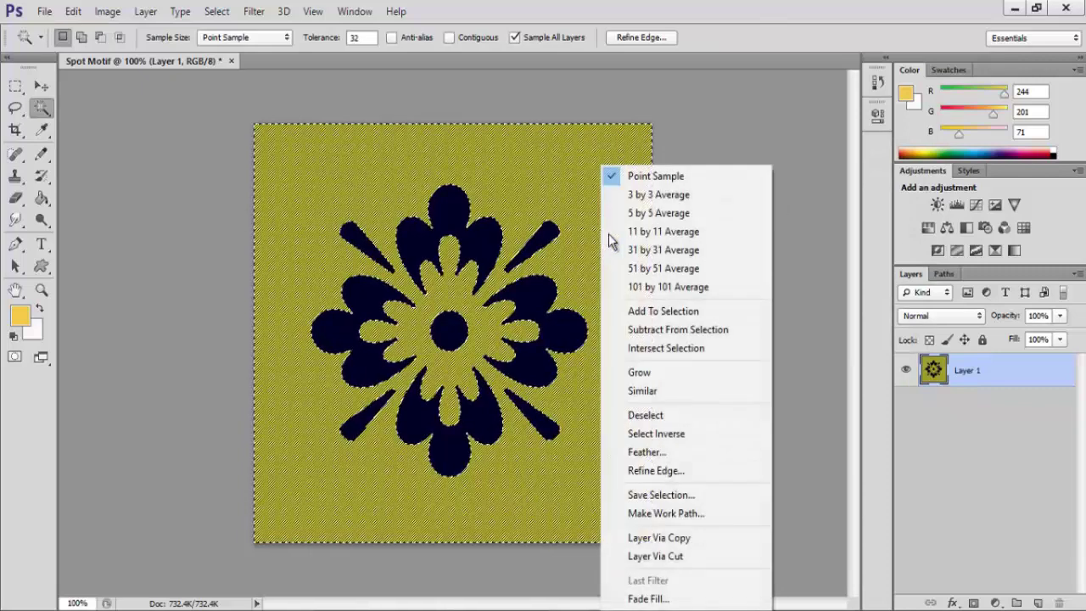
click(668, 417)
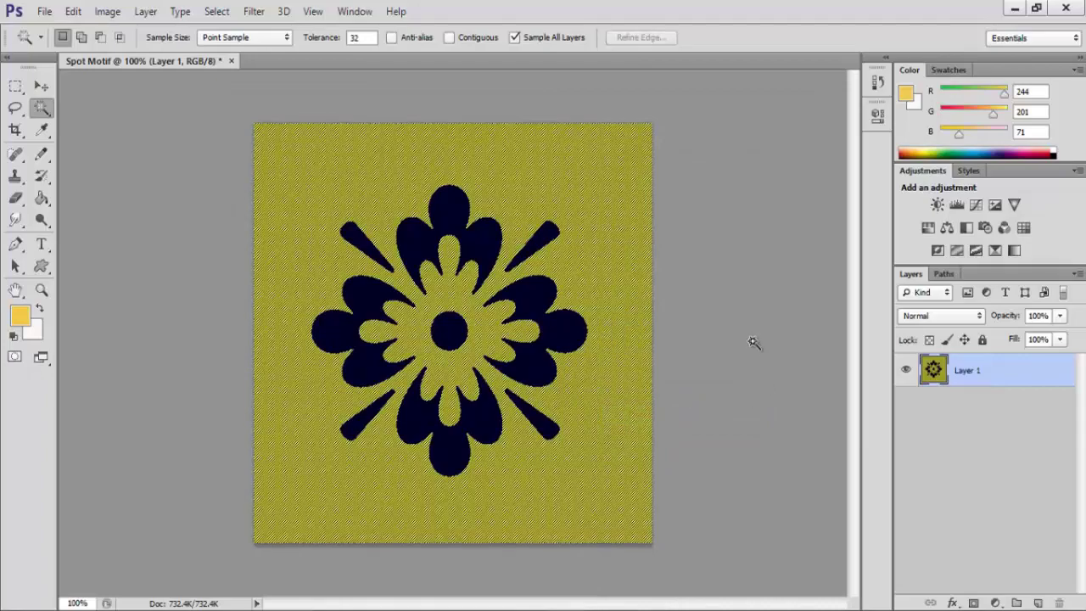
- Examine the weave texture of the background and the edges of the motif up close
key(ctrl+plus)
key(ctrl+plus)
key(ctrl+plus)
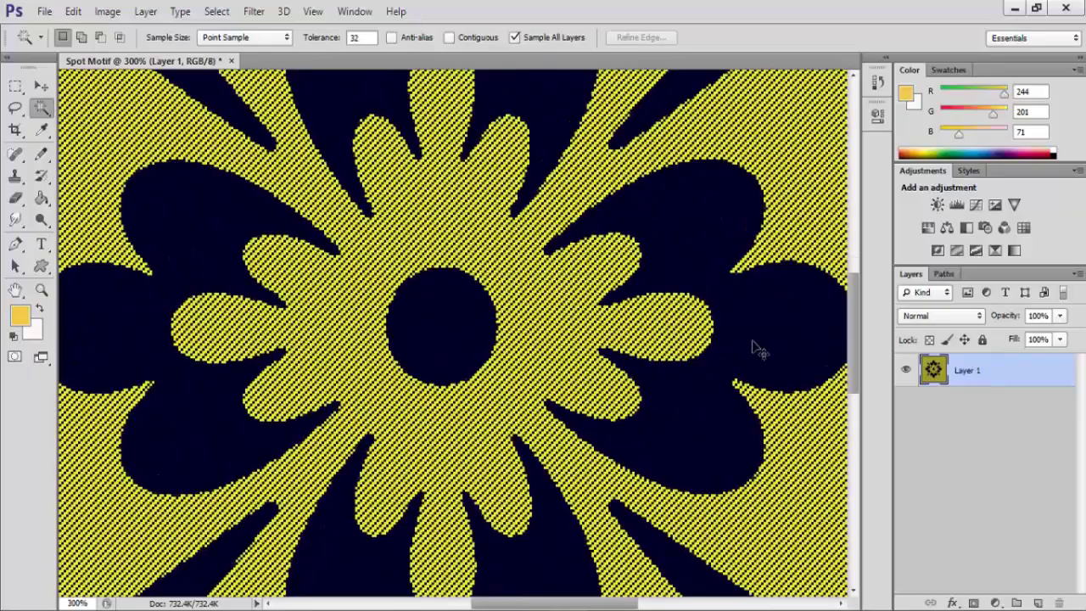
key(ctrl+plus)
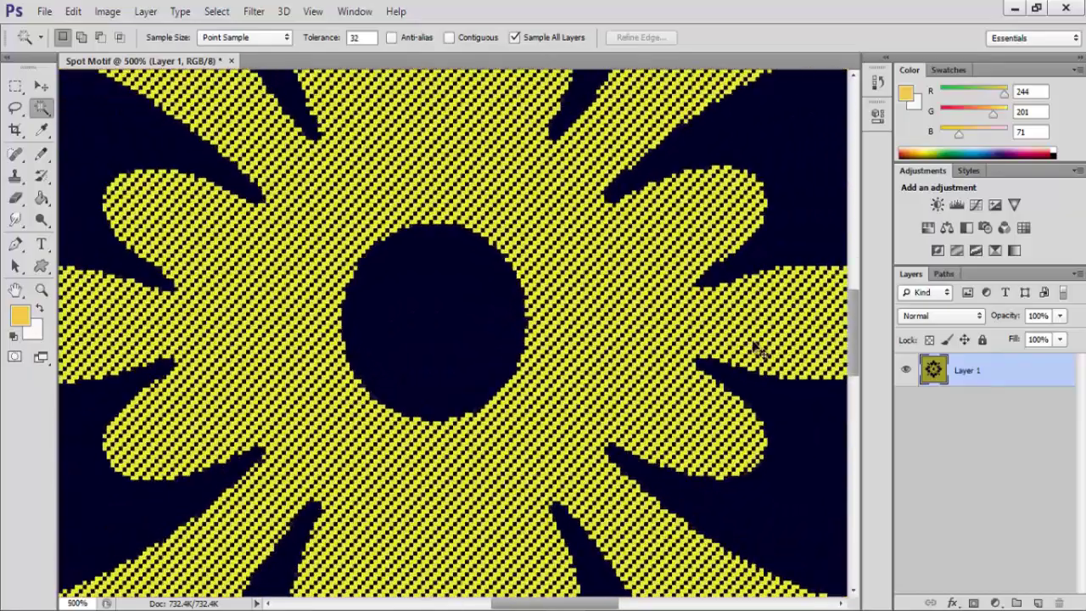
key(ctrl+minus)
key(ctrl+minus)
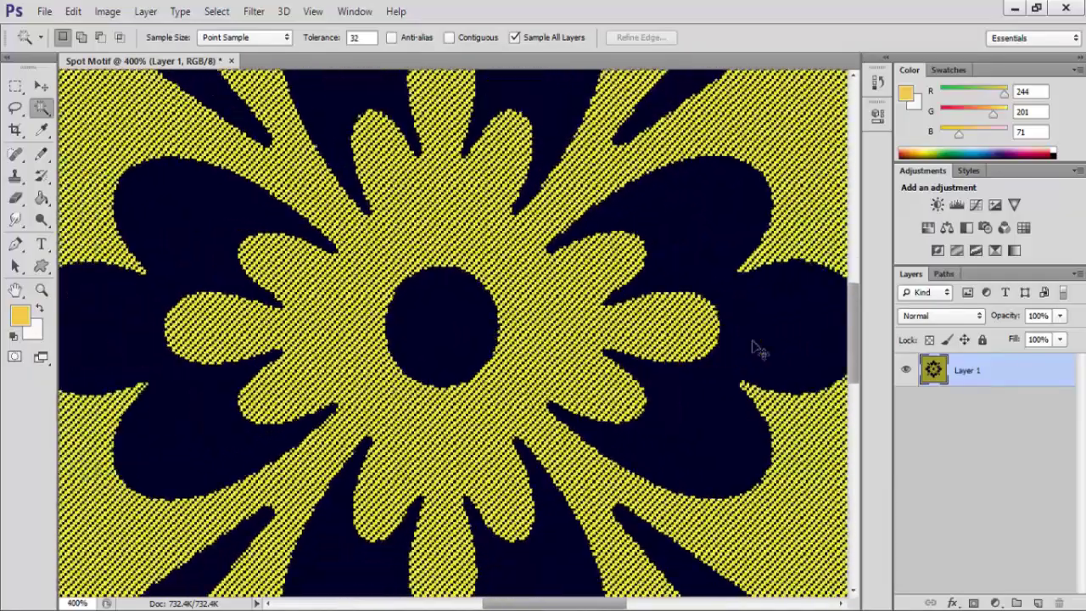
key(ctrl+minus)
key(ctrl+minus)
key(ctrl+minus)
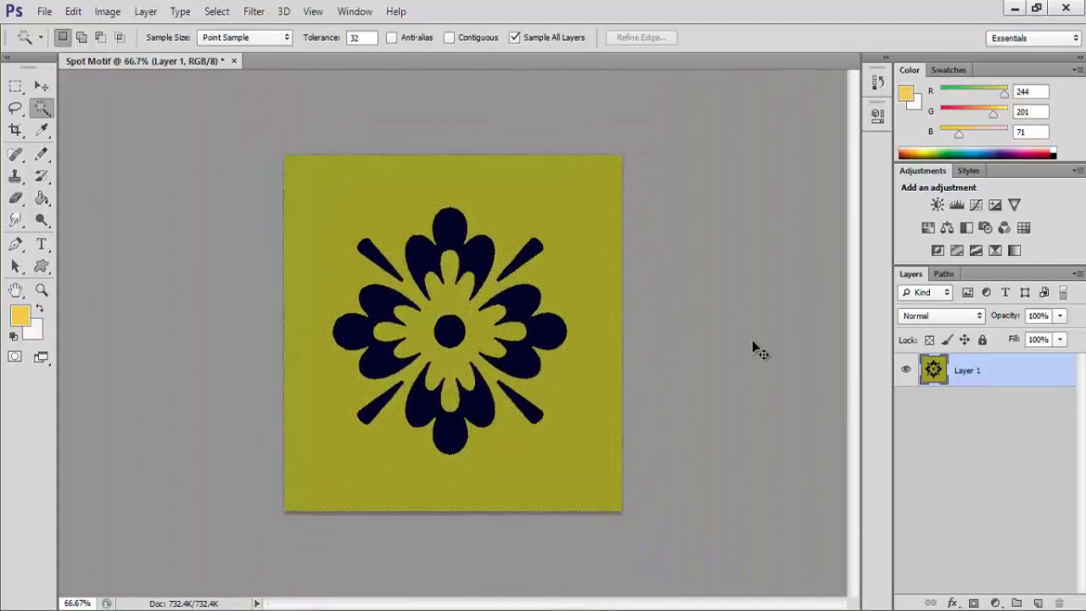
key(ctrl+plus)
- Define the finished image as a pattern named Spot Motif 1
click(73, 11)
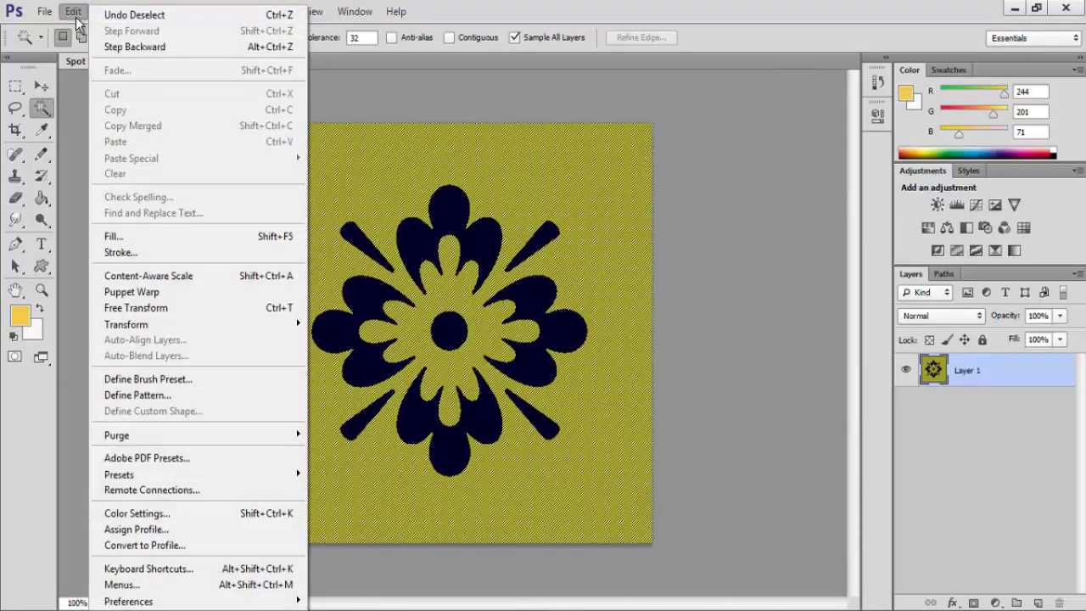
click(151, 399)
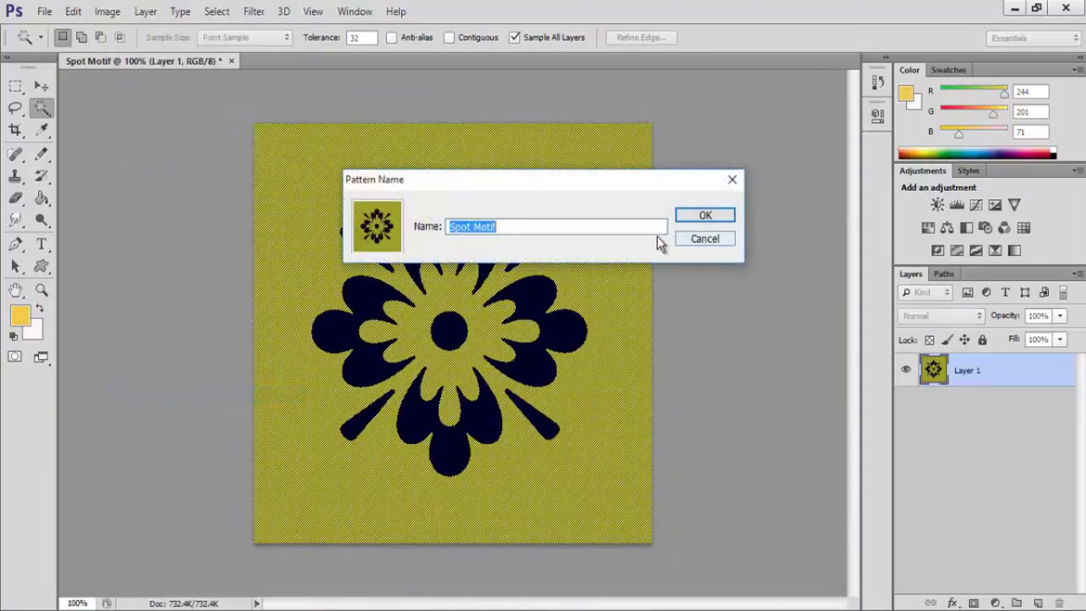
click(500, 226)
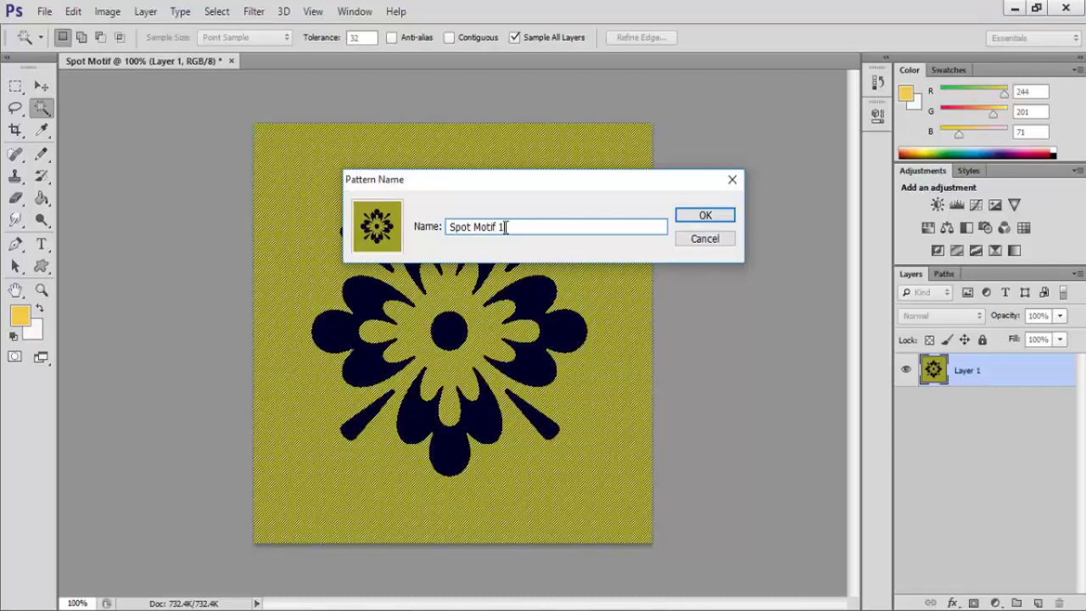
click(686, 215)
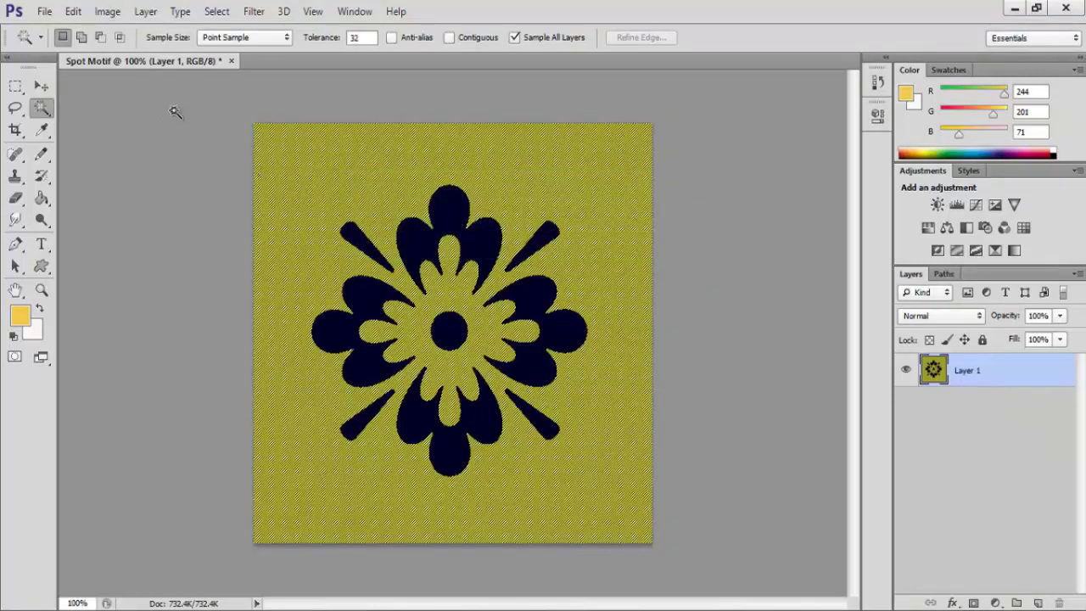
- Save the image as a JPEG copy in the fabric swatches folder, adding 1 to the Spot Motif file name, and close the document
click(44, 12)
click(55, 210)
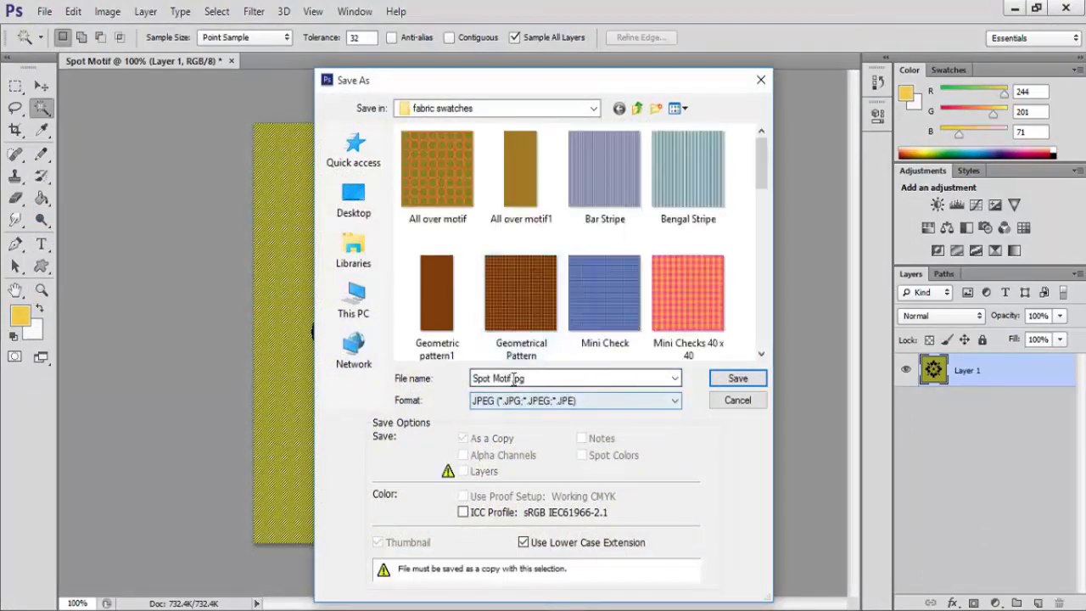
triple_click(515, 379)
click(514, 380)
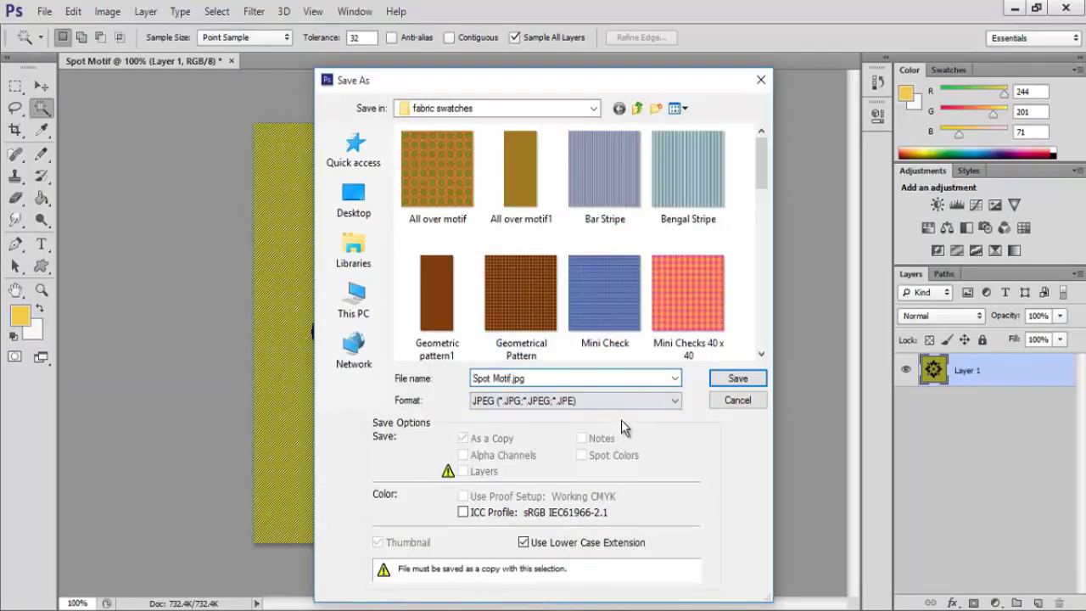
text(1)
click(738, 378)
click(629, 155)
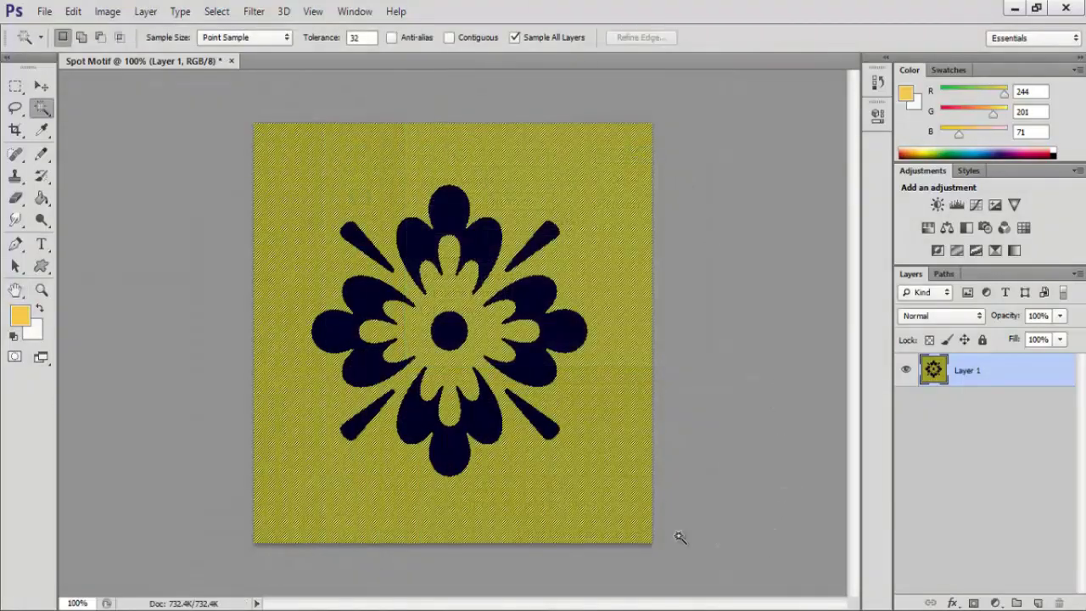
key(ctrl+w)
- Create a 500 by 500 pixel RGB document at 300 pixels/inch with a white background, named All over Motif, and hide its grid
click(42, 12)
click(56, 30)
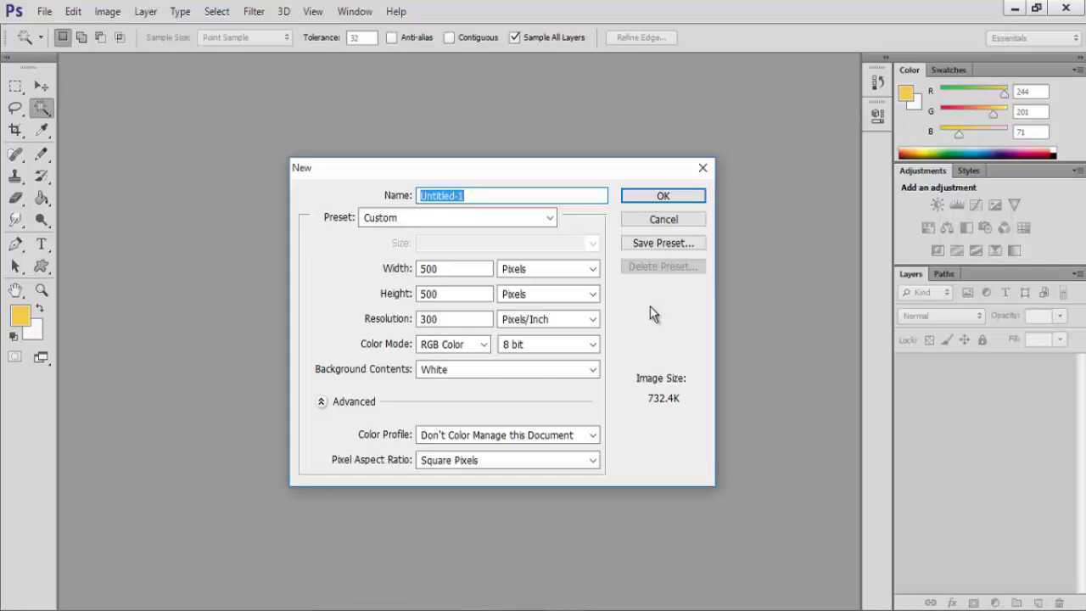
text(All over Motif)
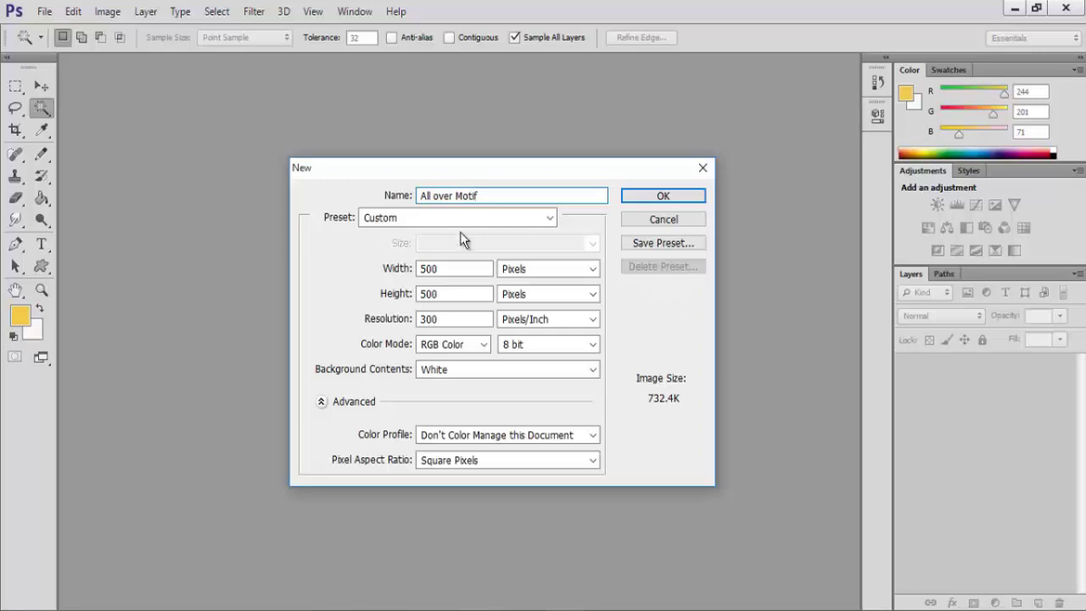
click(658, 194)
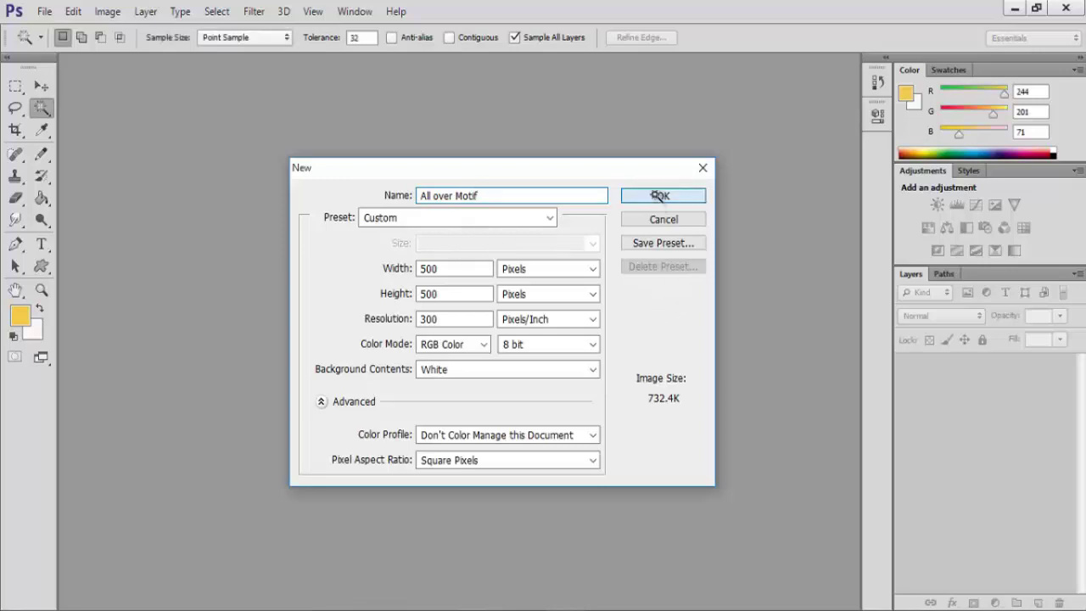
click(312, 11)
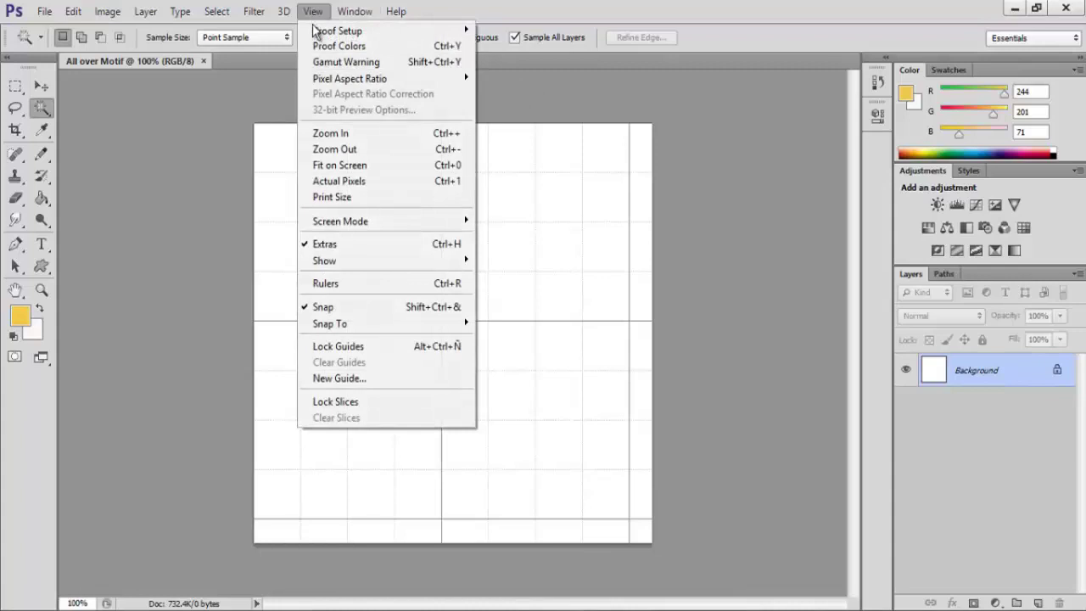
click(335, 243)
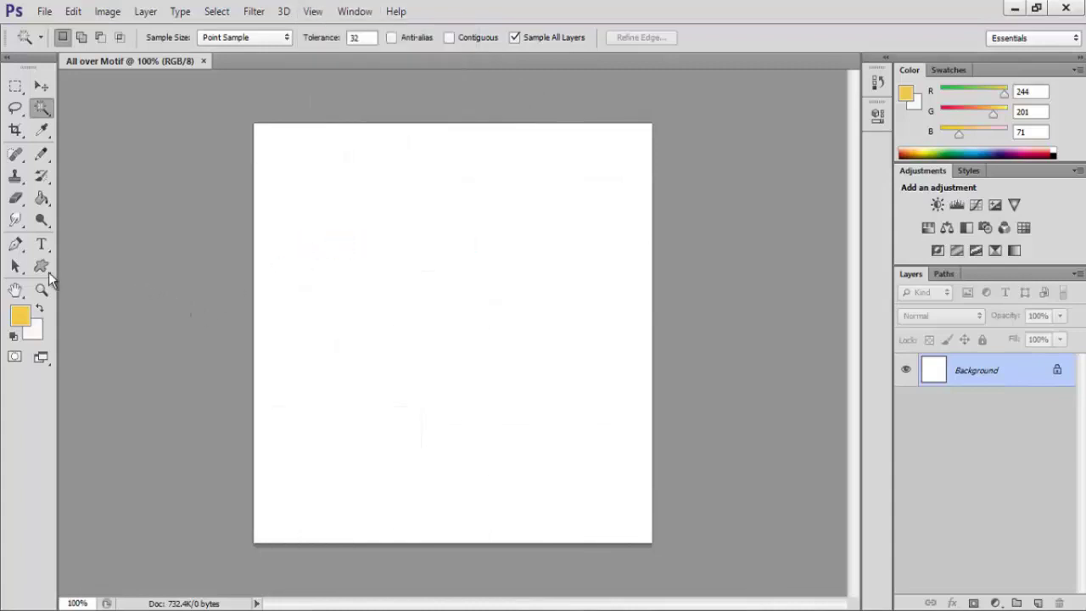
- Draw the four-lobed ornament custom shape with diagonal dots across the whole canvas, about 499 by 500 pixels, and set its fill to red
click(40, 266)
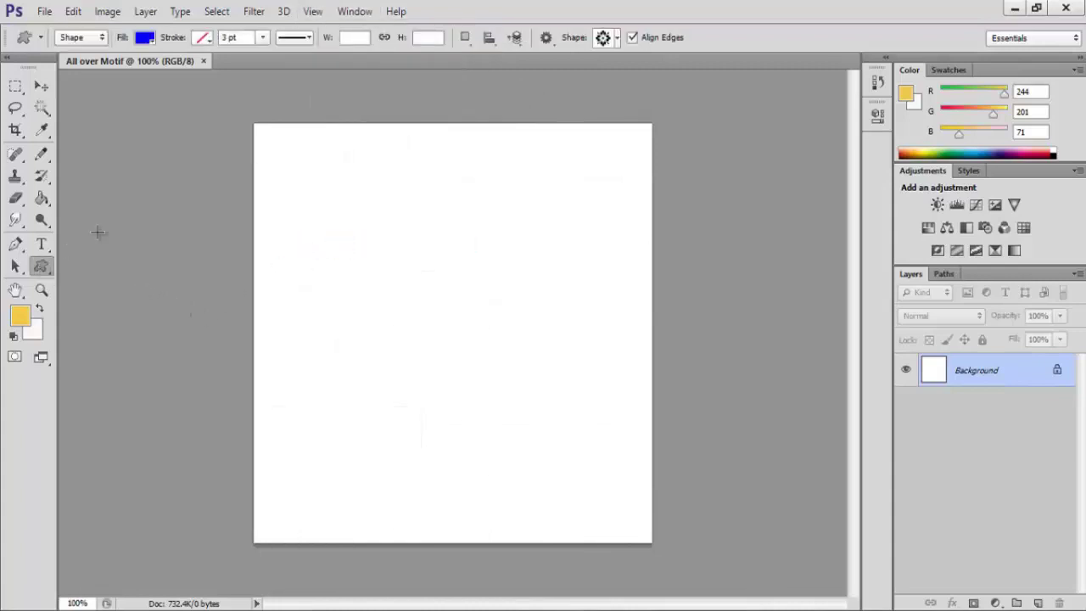
click(616, 39)
drag(678, 103, 670, 130)
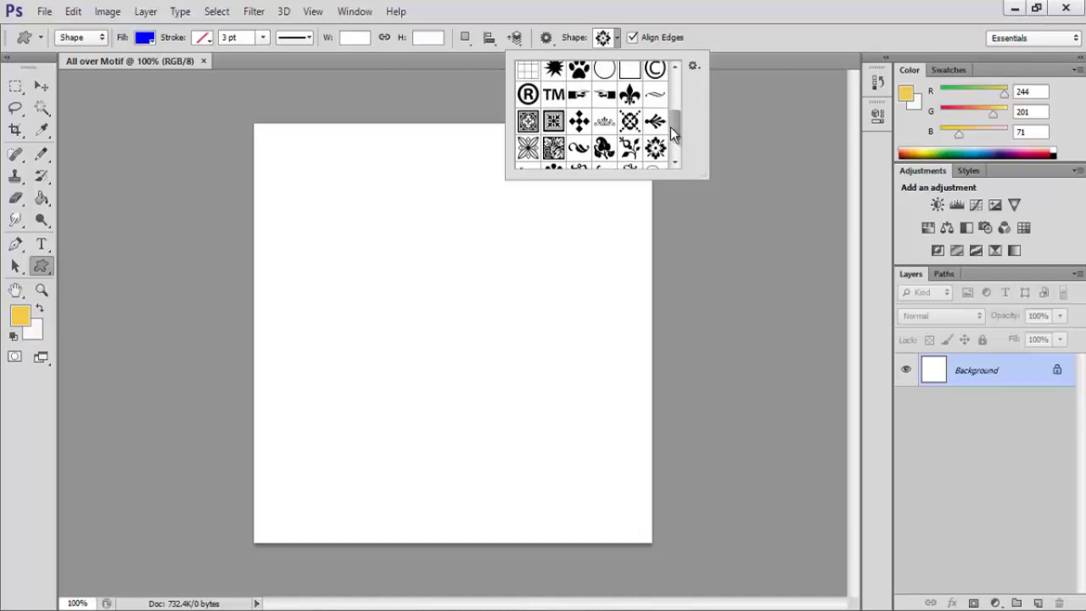
click(630, 121)
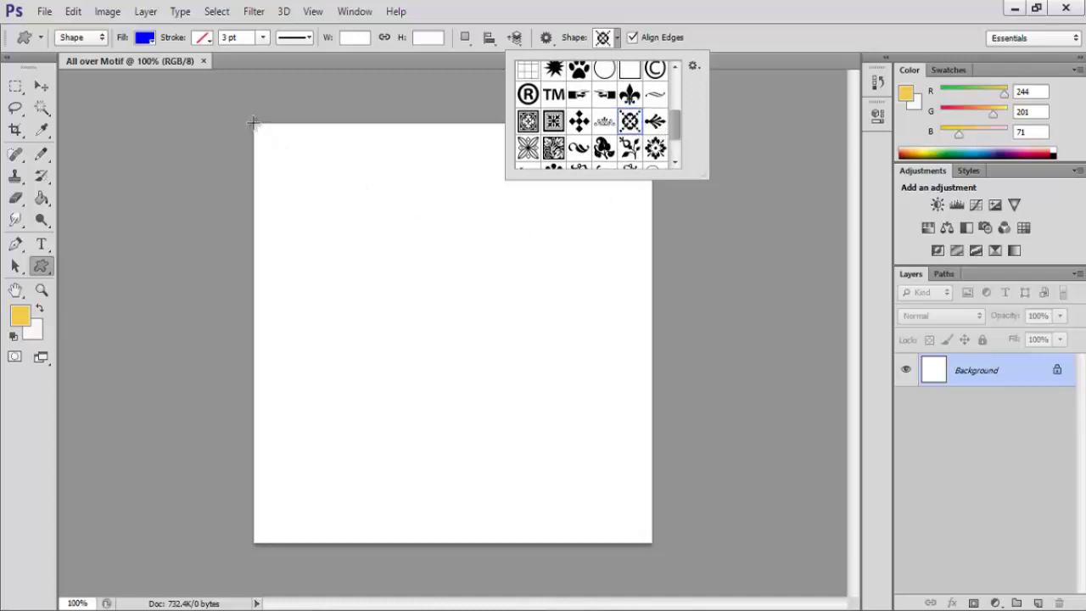
drag(254, 123, 651, 542)
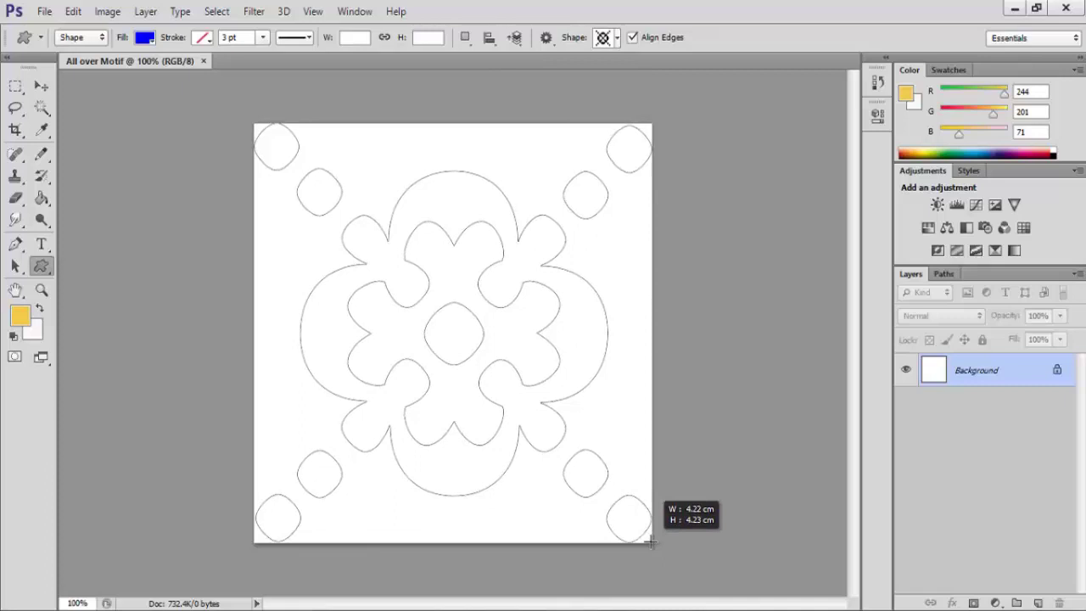
drag(651, 542, 651, 542)
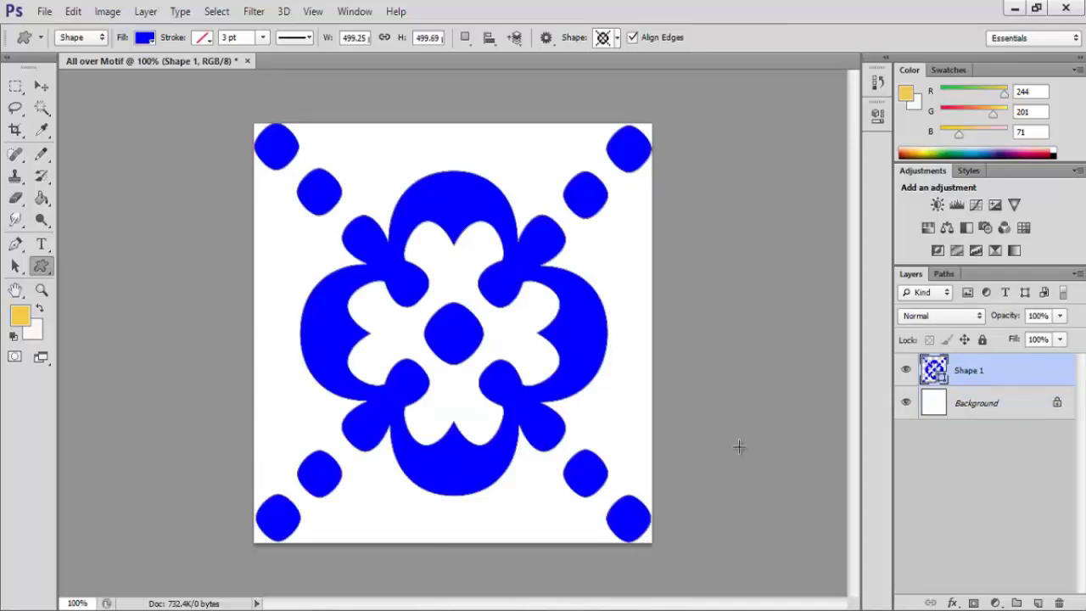
click(145, 39)
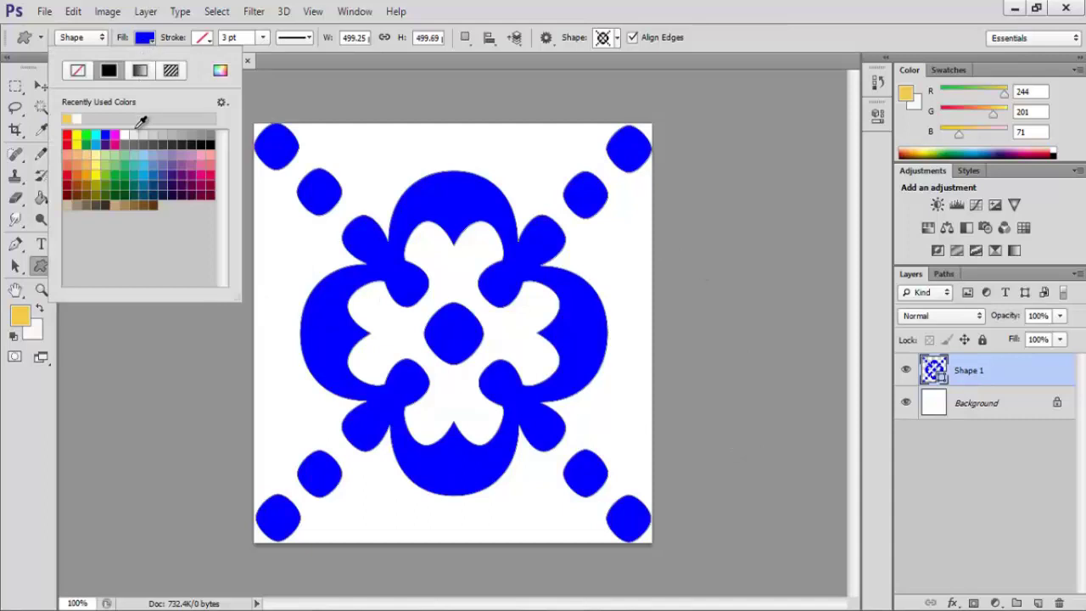
click(70, 133)
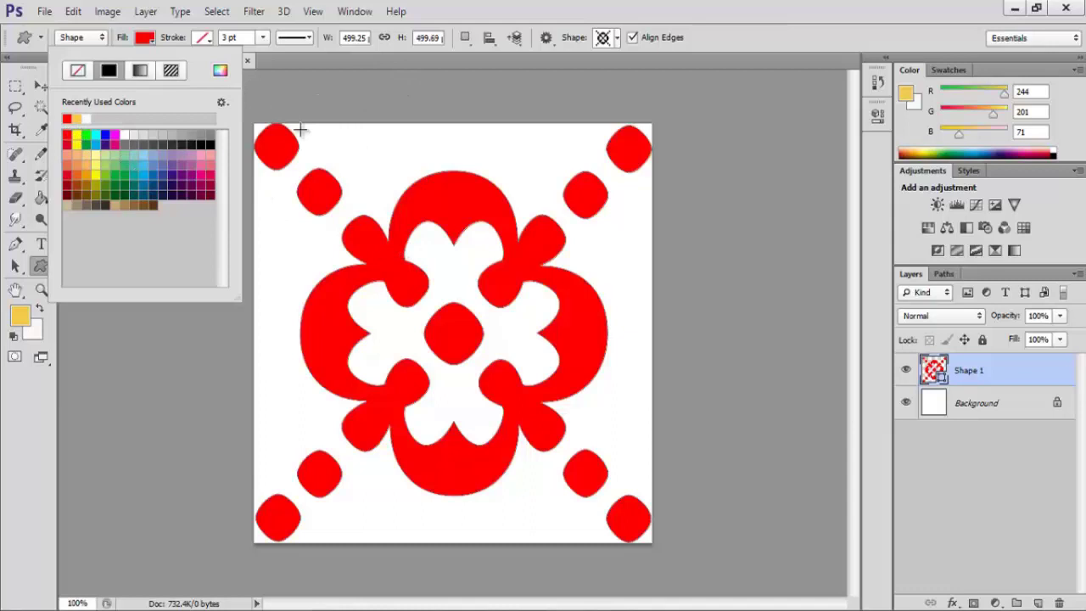
- Convert the All over Motif image to Indexed Color with flattened layers, using the Local (Perceptual) palette, 256 colors and 75% Diffusion dither
click(105, 12)
click(107, 11)
mouse_move(110, 30)
click(320, 78)
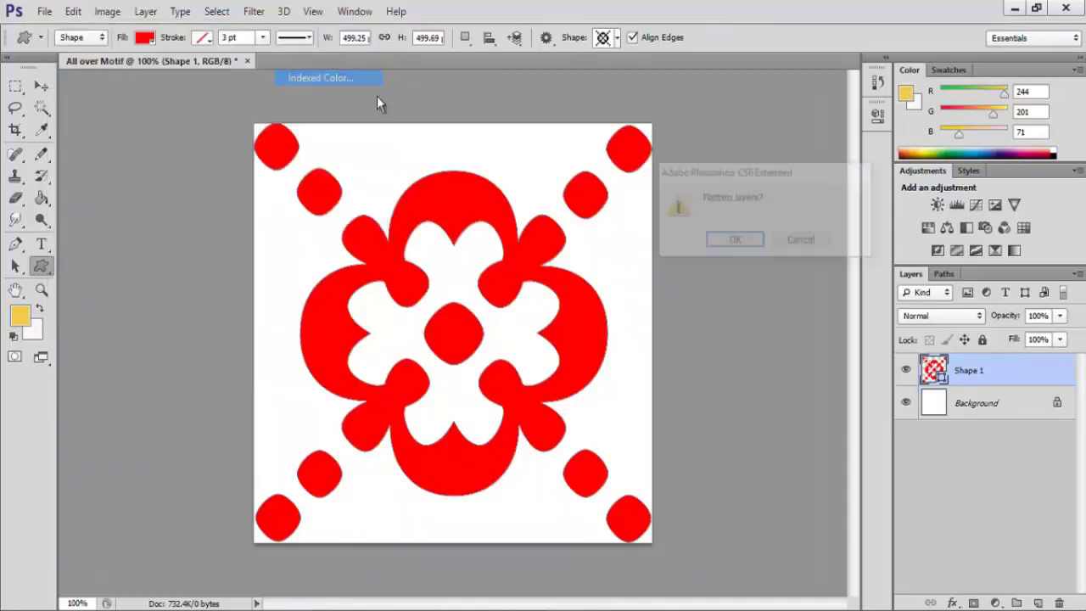
click(733, 243)
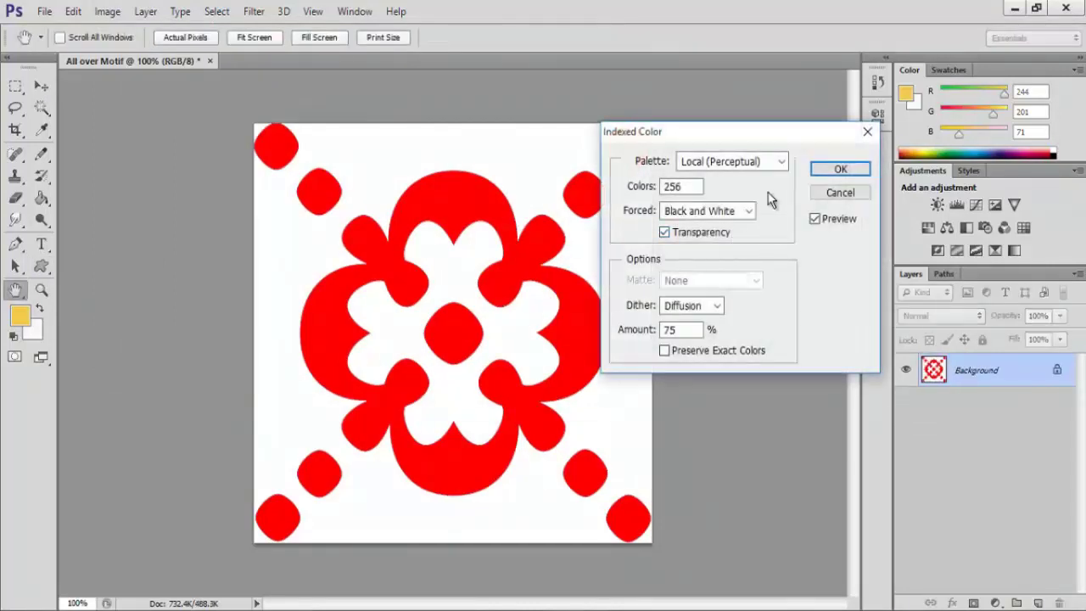
click(840, 170)
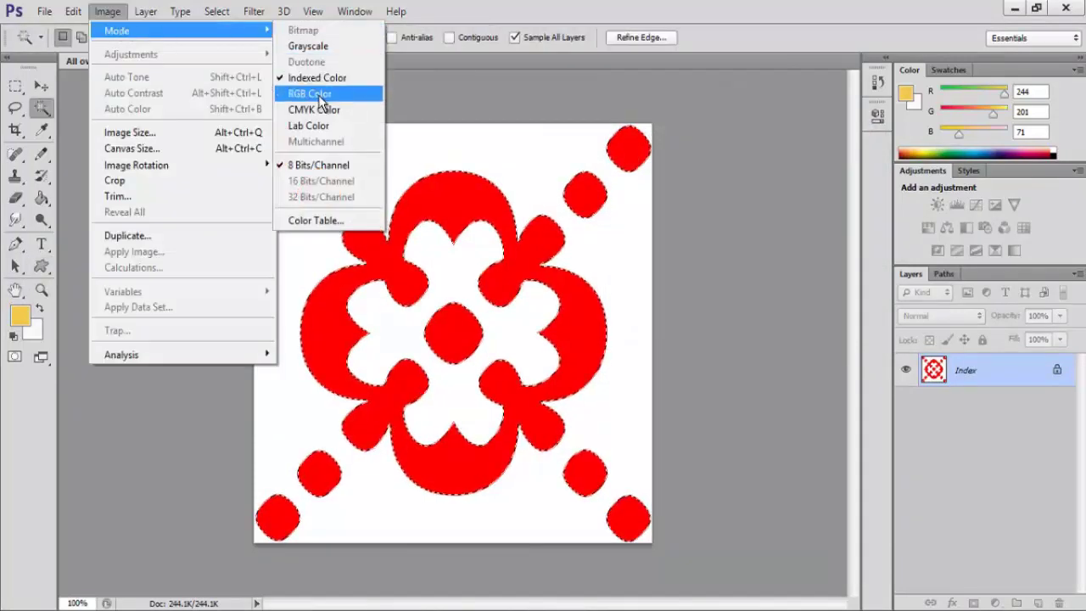
- Convert the image to RGB Color and fill the selected red motif with the blue checkered weave pattern in Darken mode at 100% opacity
click(441, 93)
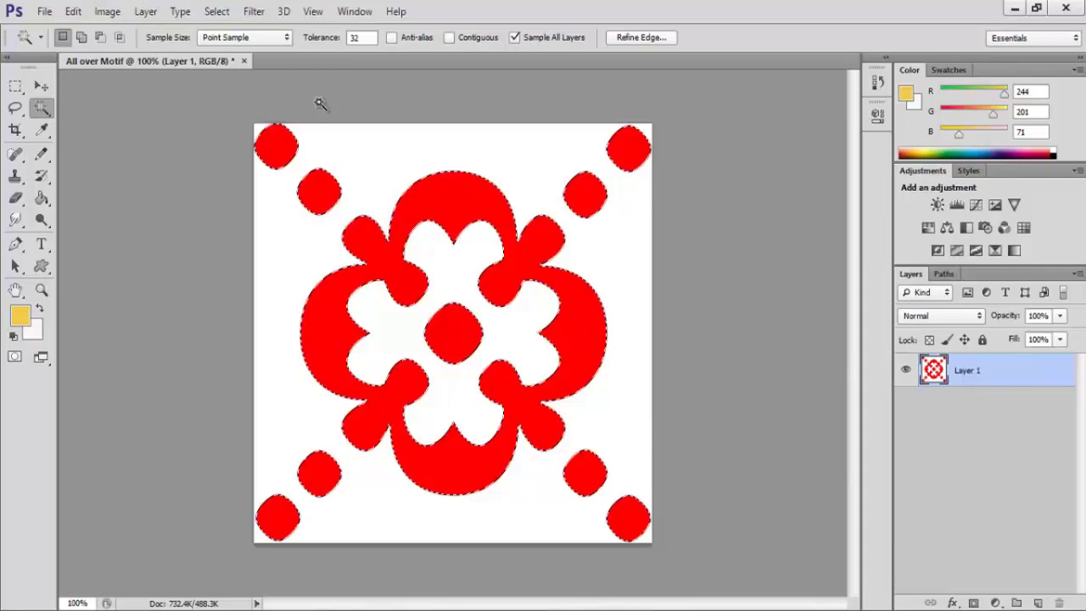
click(73, 12)
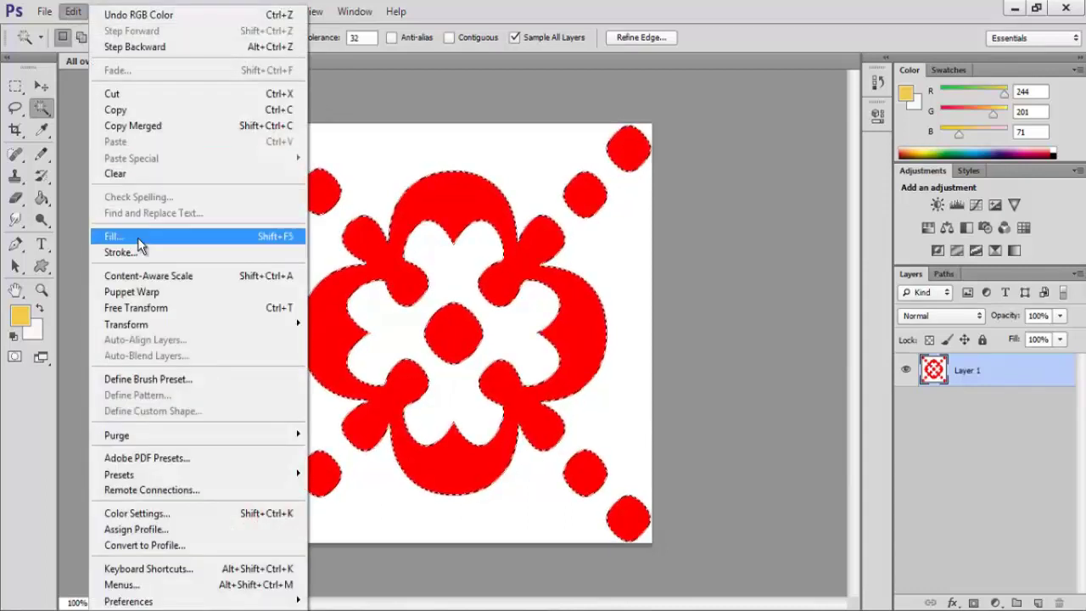
click(118, 236)
click(823, 280)
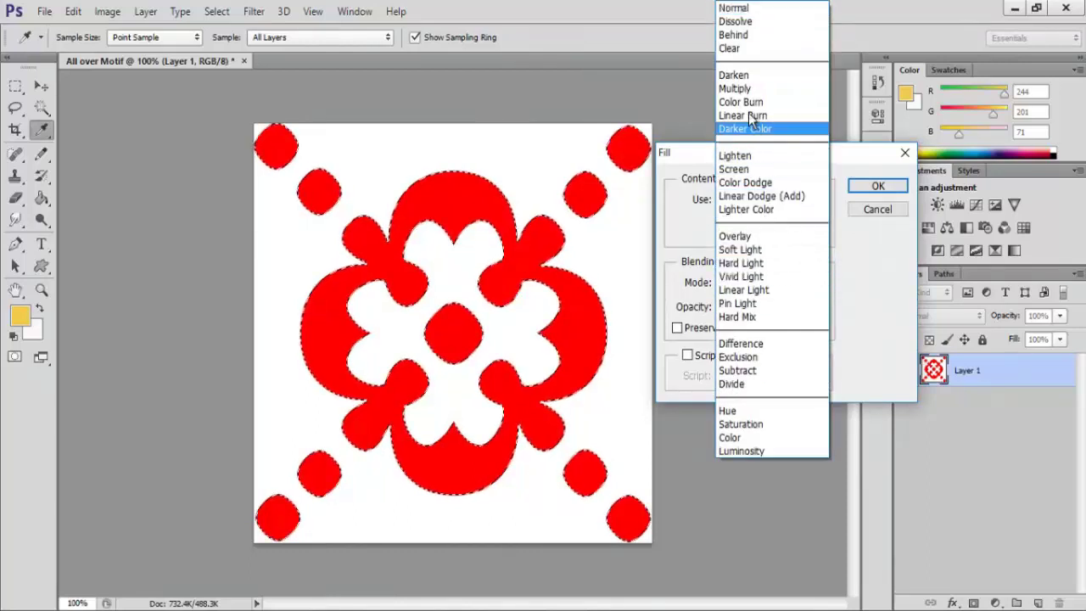
click(733, 75)
click(821, 227)
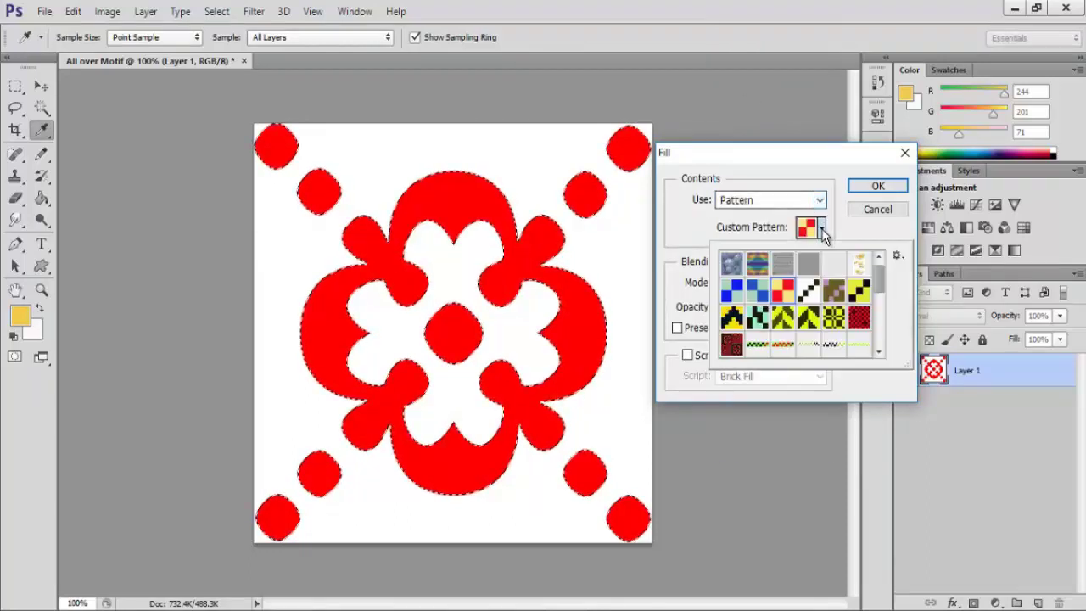
click(732, 290)
click(850, 233)
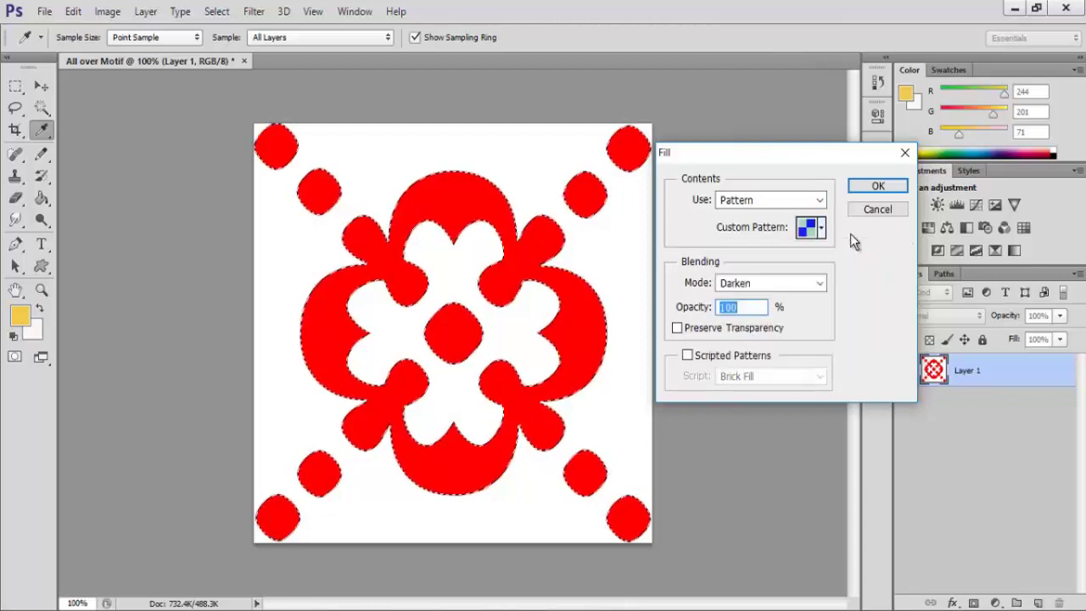
click(879, 188)
key(w)
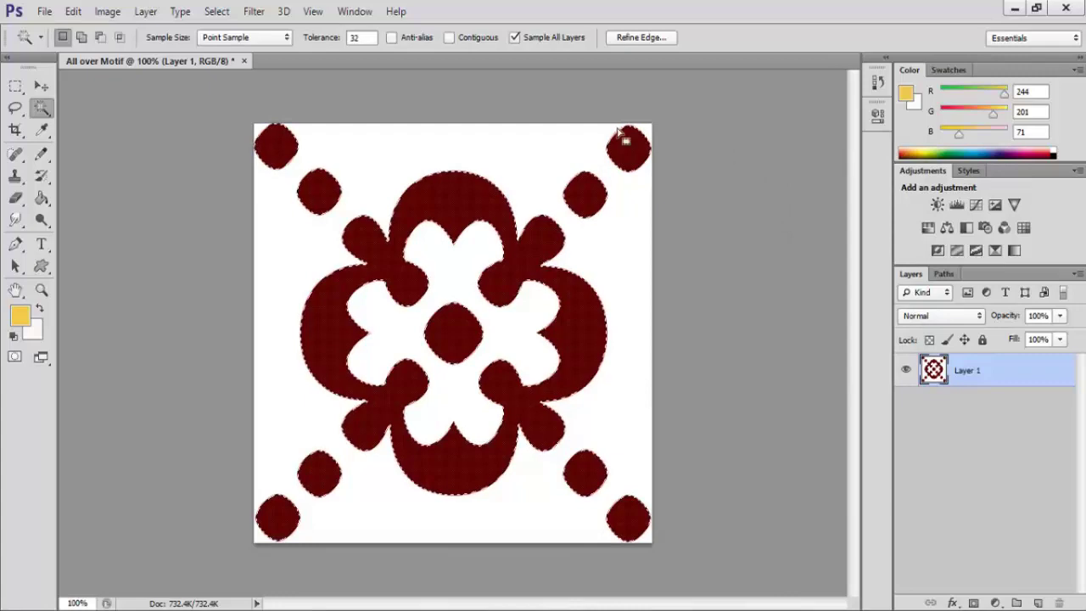
- Invert the selection, fill the white background with the blue checkered weave pattern in Normal mode, and deselect
click(217, 14)
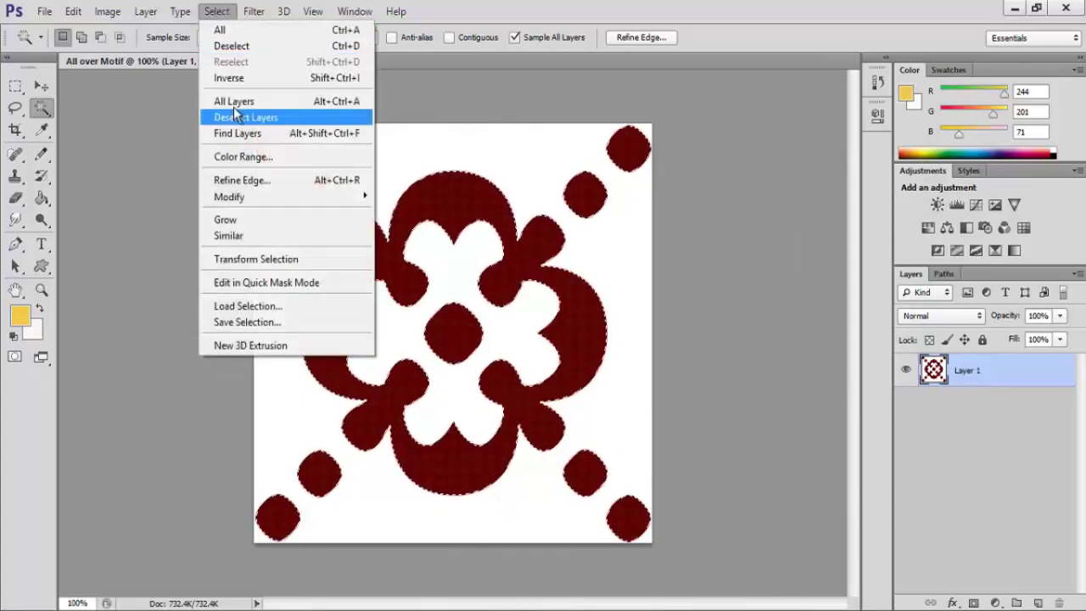
click(233, 78)
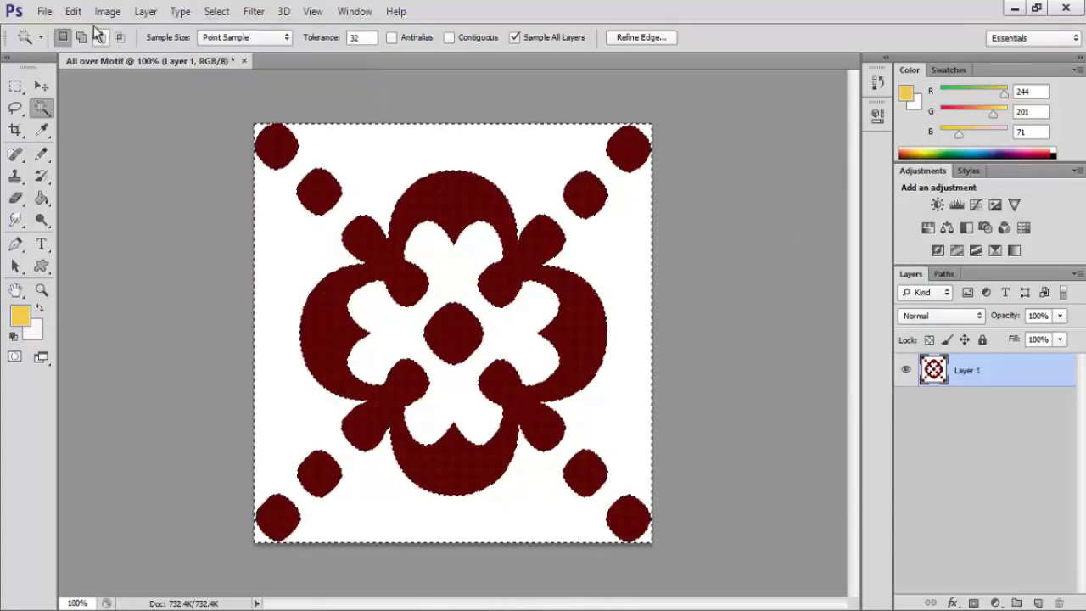
click(73, 11)
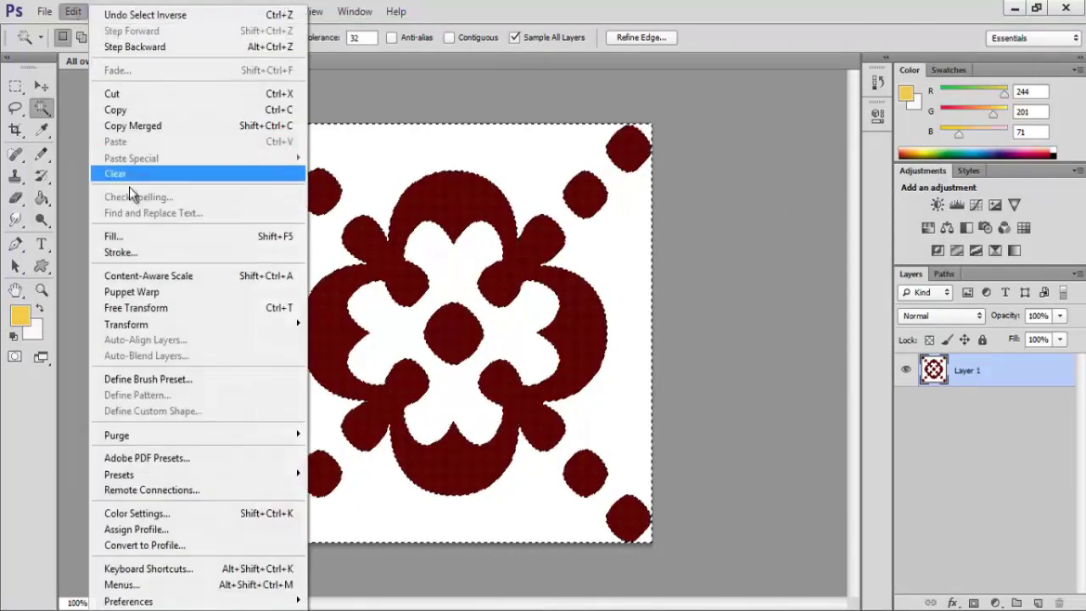
click(114, 236)
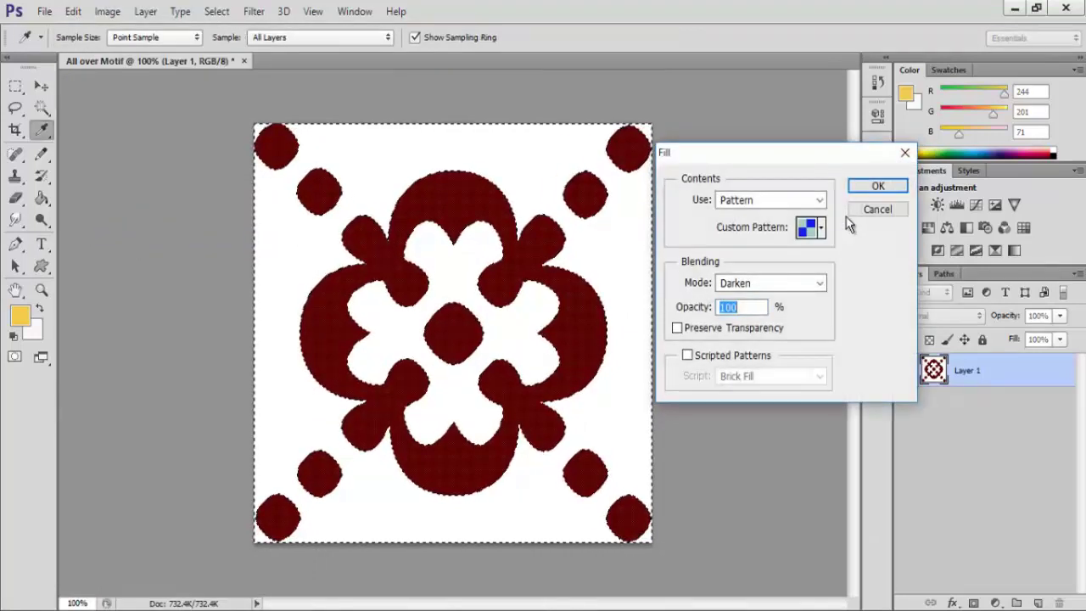
click(819, 283)
click(746, 8)
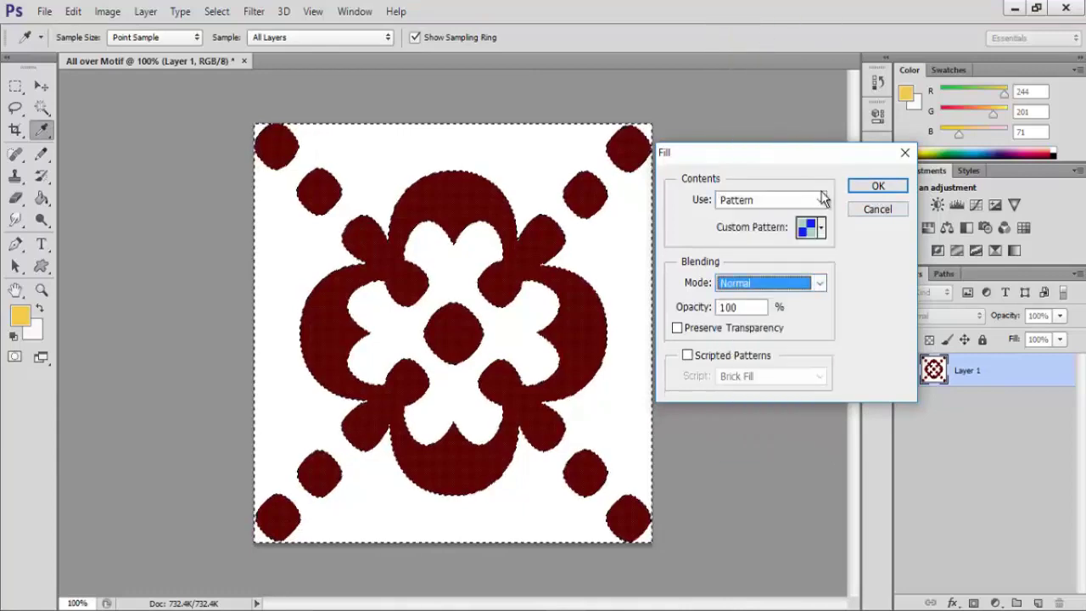
click(878, 185)
key(w)
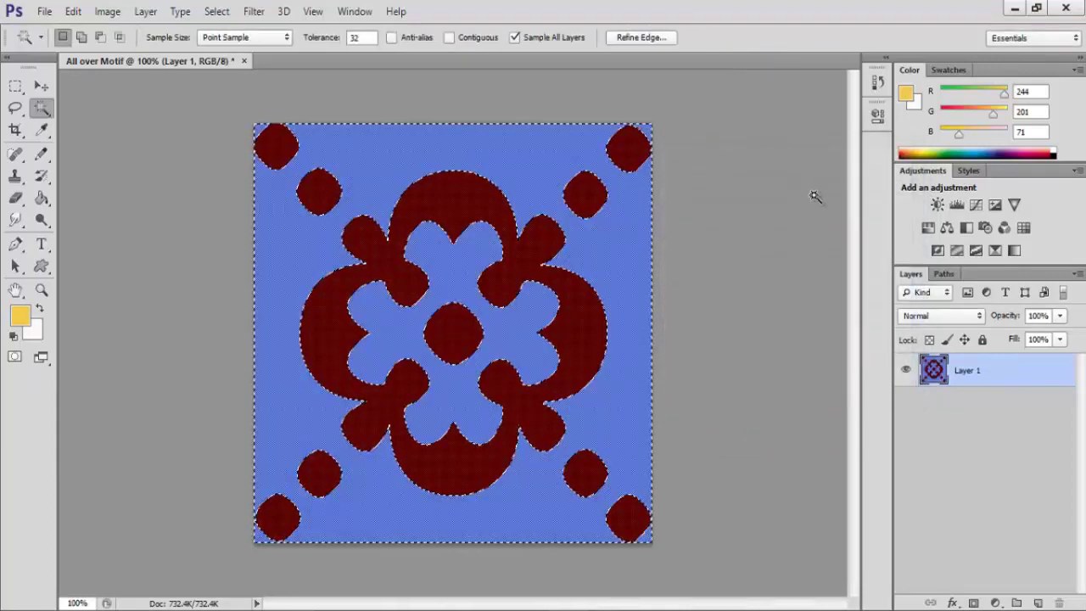
right_click(620, 269)
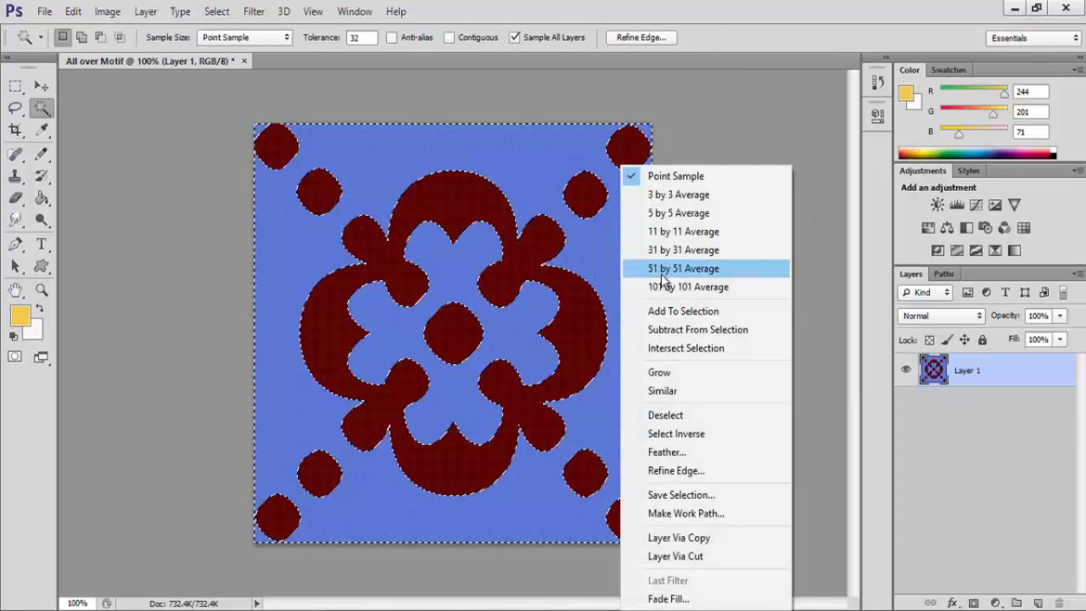
click(683, 416)
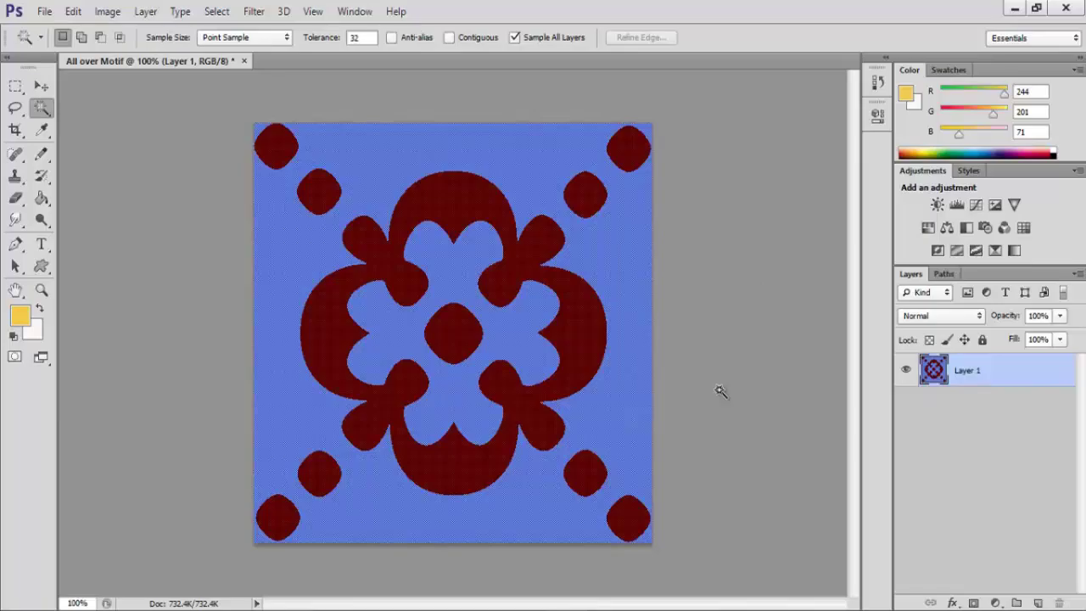
- Examine the weave texture of the motif and background up close, and return to the full view of the canvas
key(ctrl+plus)
key(ctrl+plus)
key(ctrl+plus)
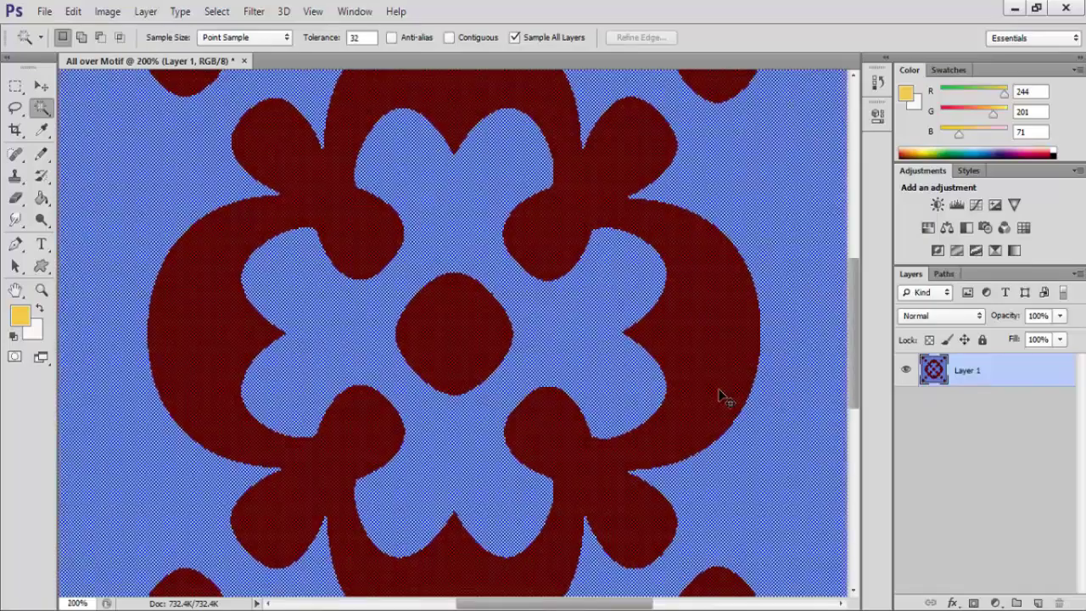
key(ctrl+plus)
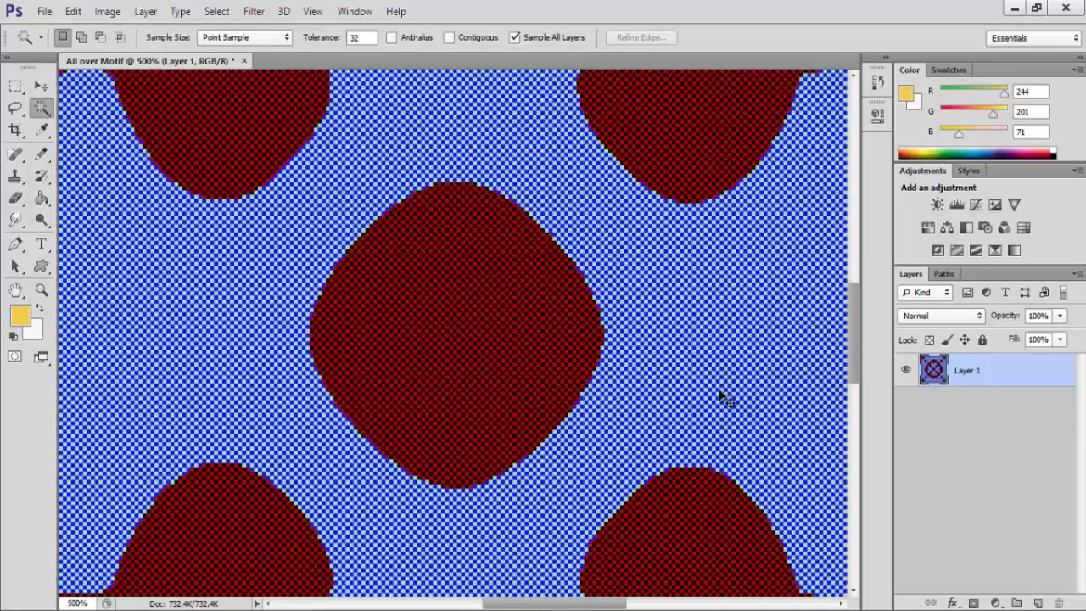
key(ctrl+minus)
key(ctrl+minus)
key(ctrl+minus)
key(ctrl+minus)
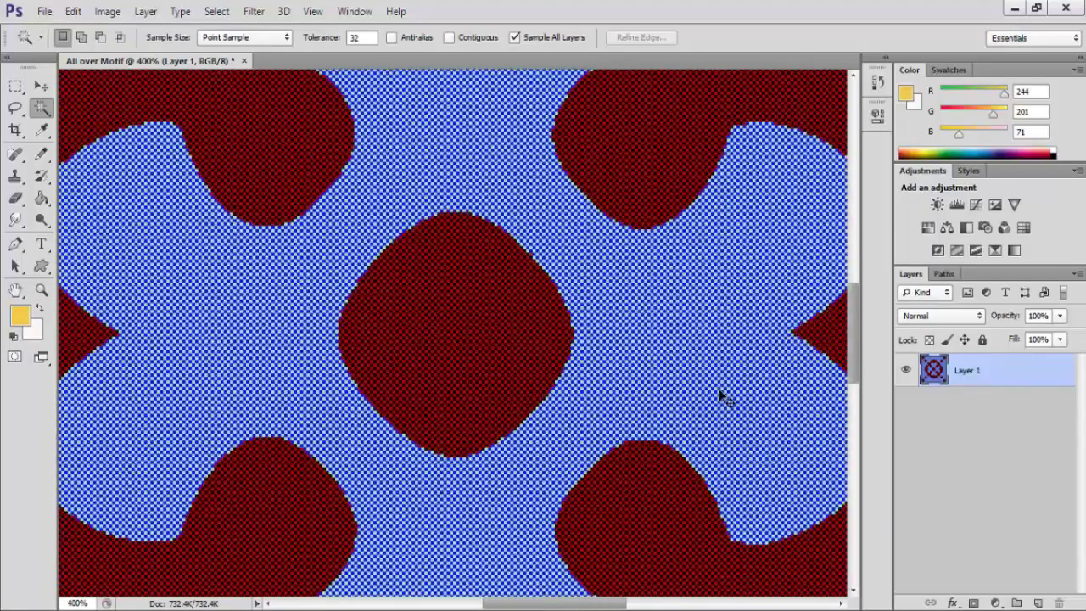
key(ctrl+minus)
key(ctrl+plus)
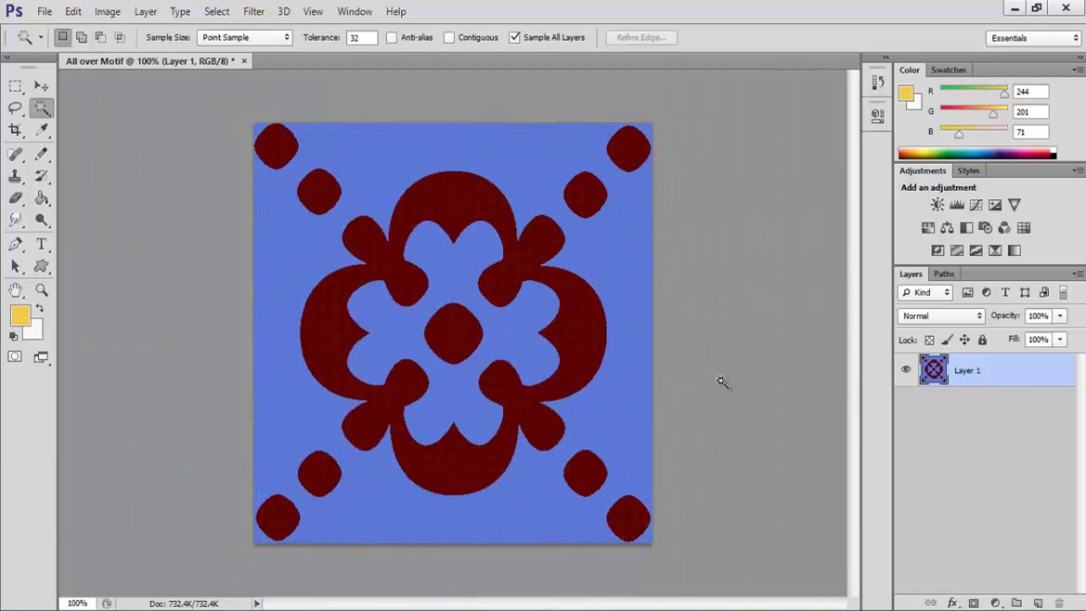
- Define the finished motif tile as a pattern named All over Motif 1
click(74, 11)
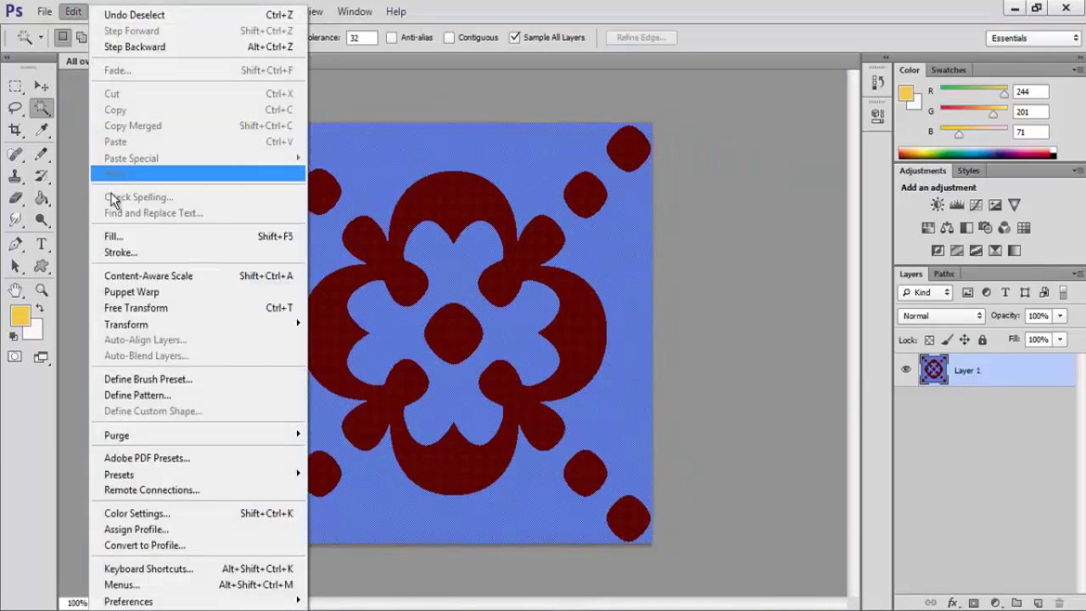
click(142, 392)
click(552, 229)
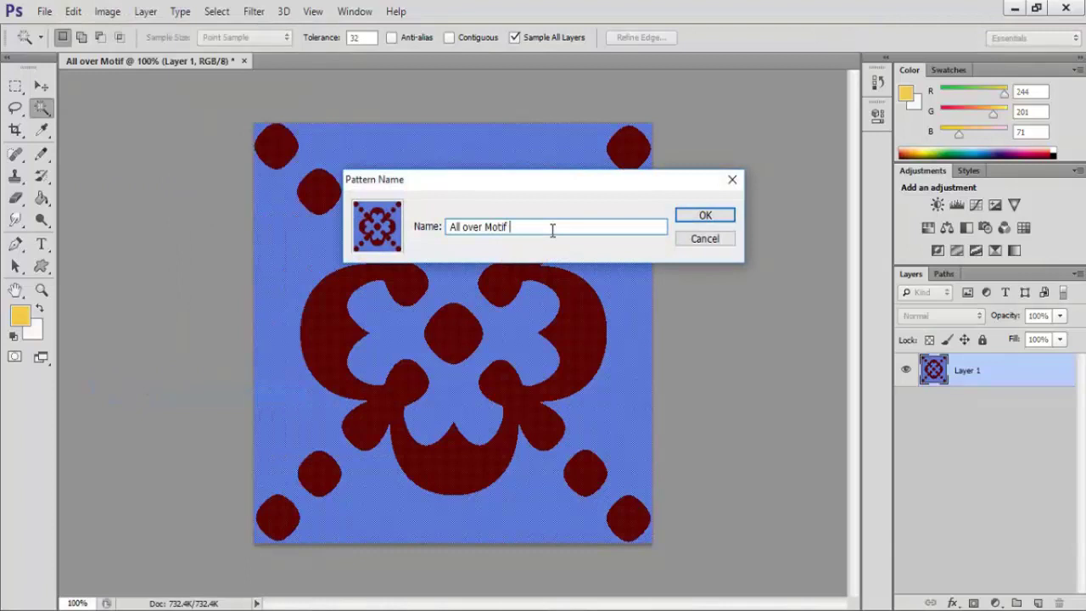
click(703, 217)
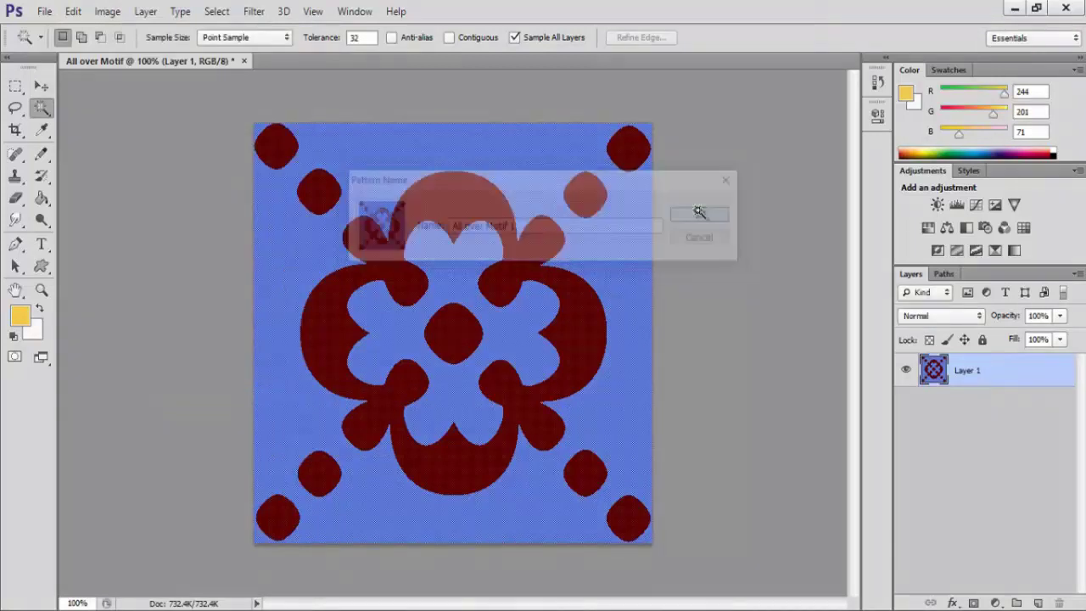
- Create a 3000 by 3000 pixel RGB document at 300 pixels/inch with a white background, named Spot motif1
click(46, 13)
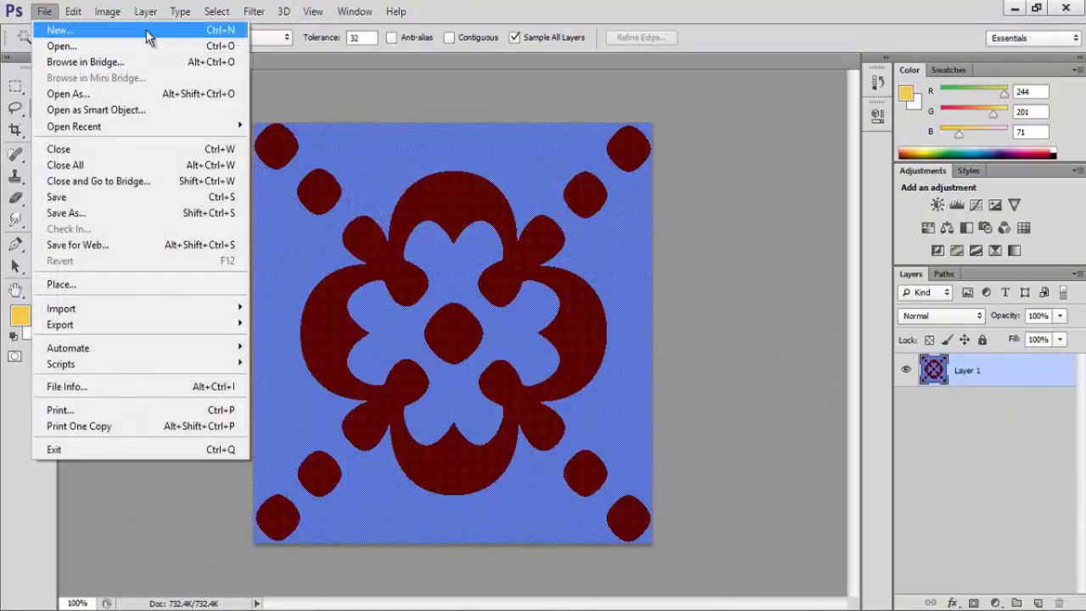
click(146, 33)
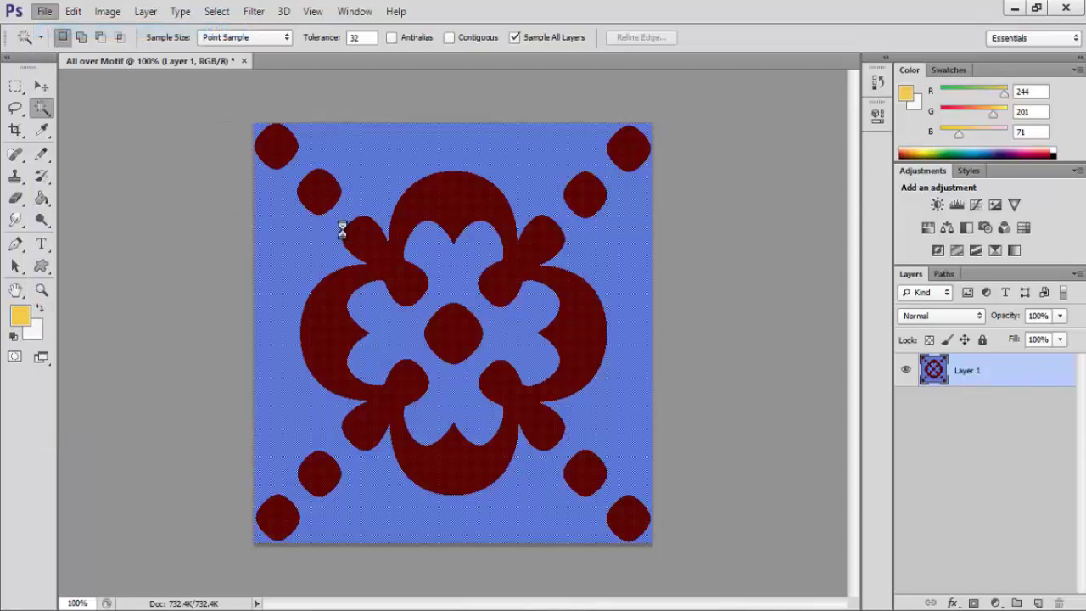
drag(448, 268, 425, 296)
text(3000)
key(BackSpace)
key(ctrl+z)
text(3000)
drag(436, 195, 418, 196)
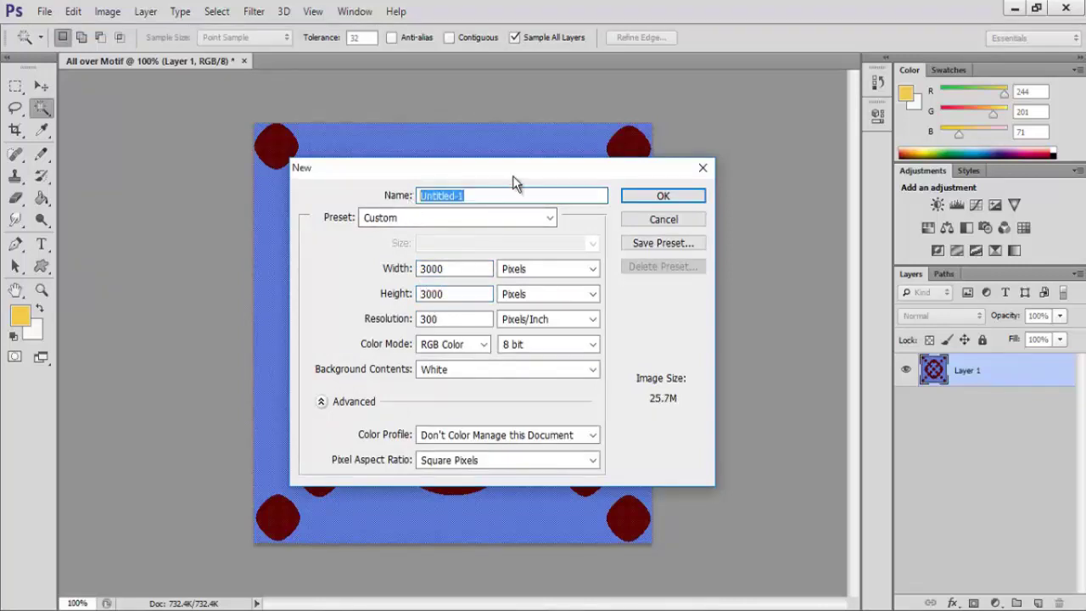
text(Spot motif)
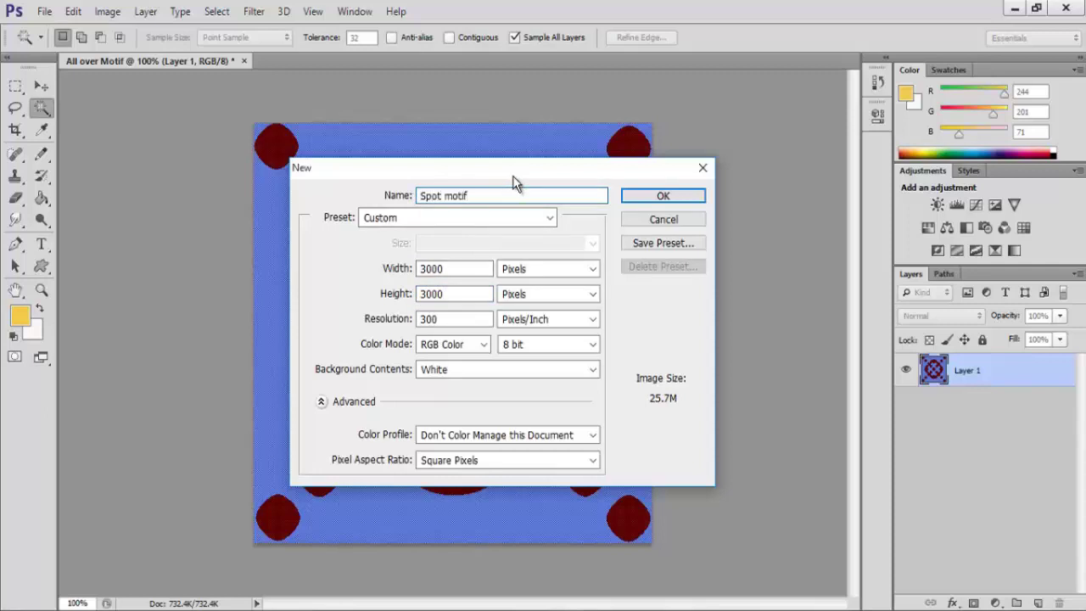
text(1)
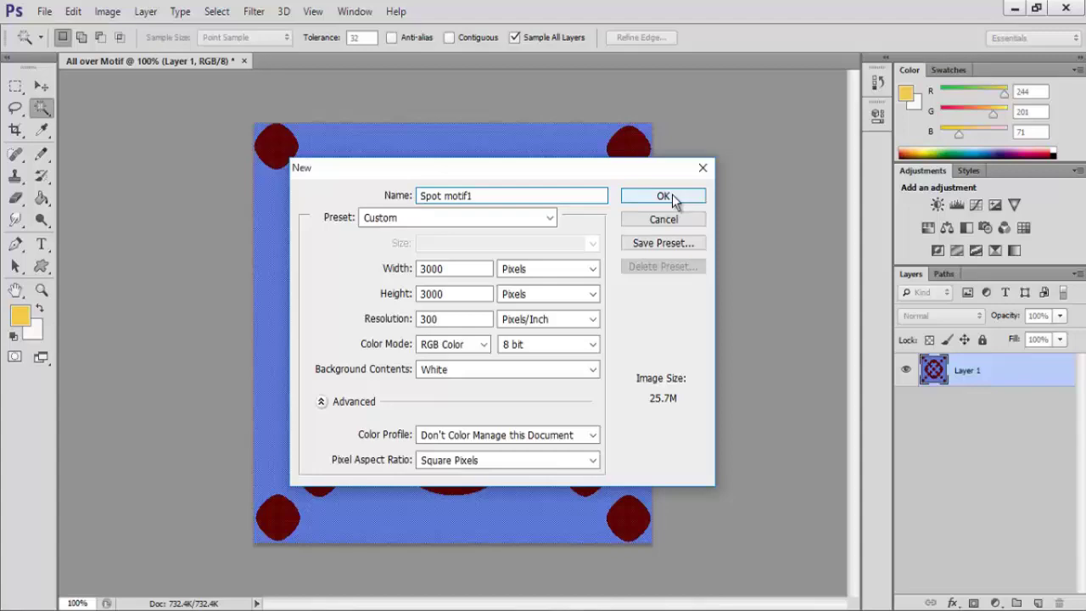
click(673, 197)
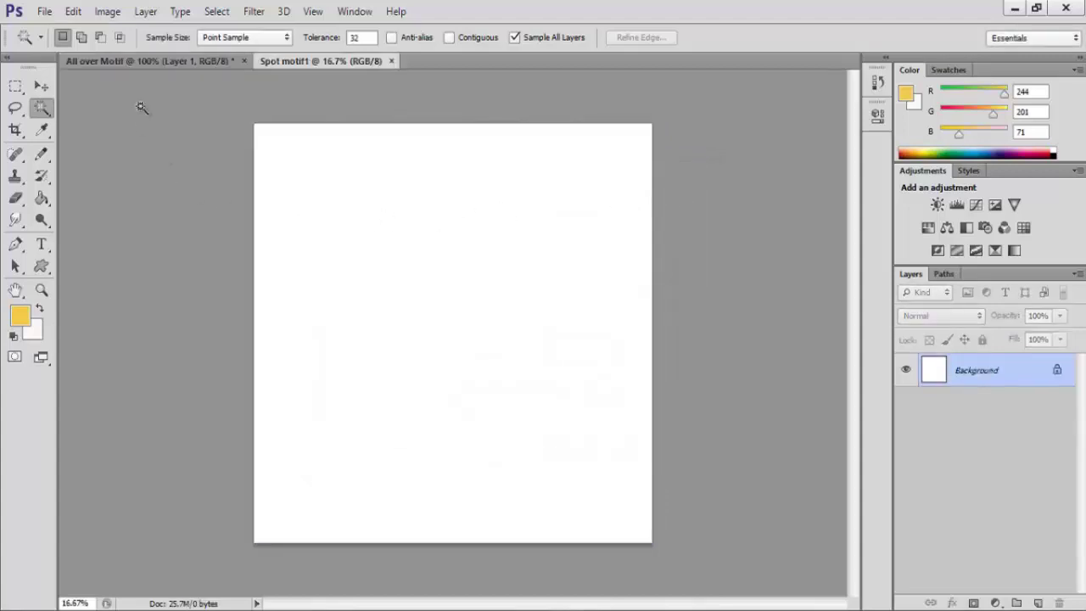
- Fill the Spot motif1 canvas with the last olive spot motif pattern with dark flowers, in Normal mode at 100% opacity
click(74, 13)
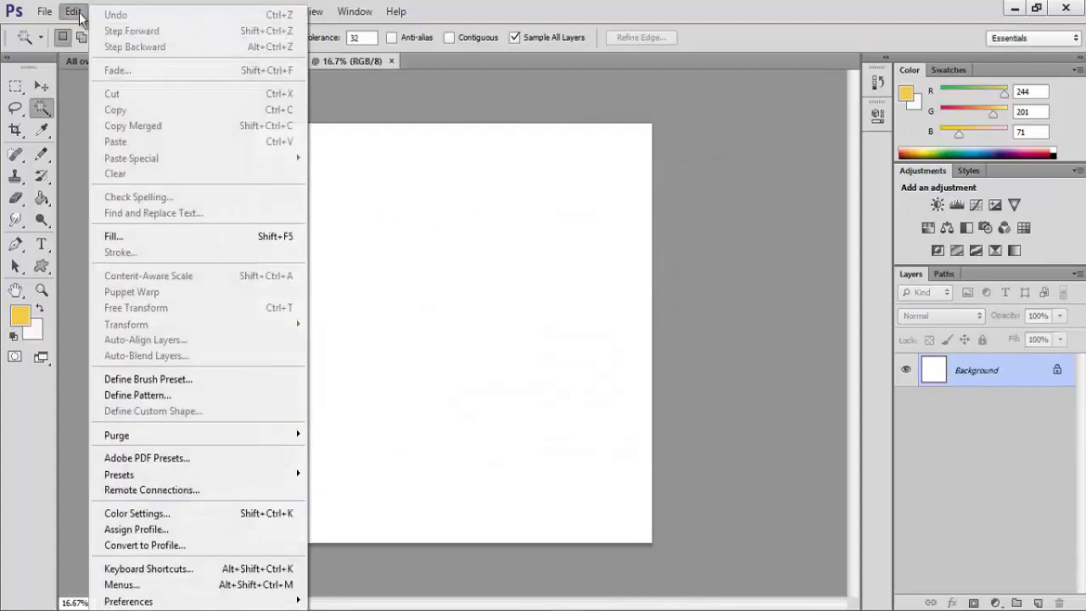
click(150, 236)
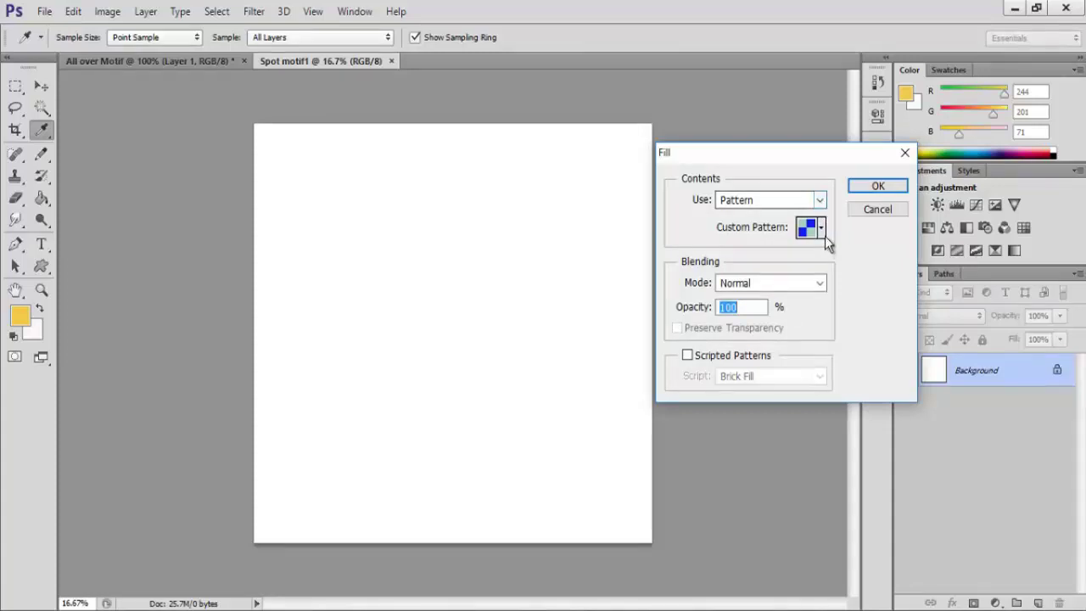
click(821, 227)
drag(881, 281, 891, 341)
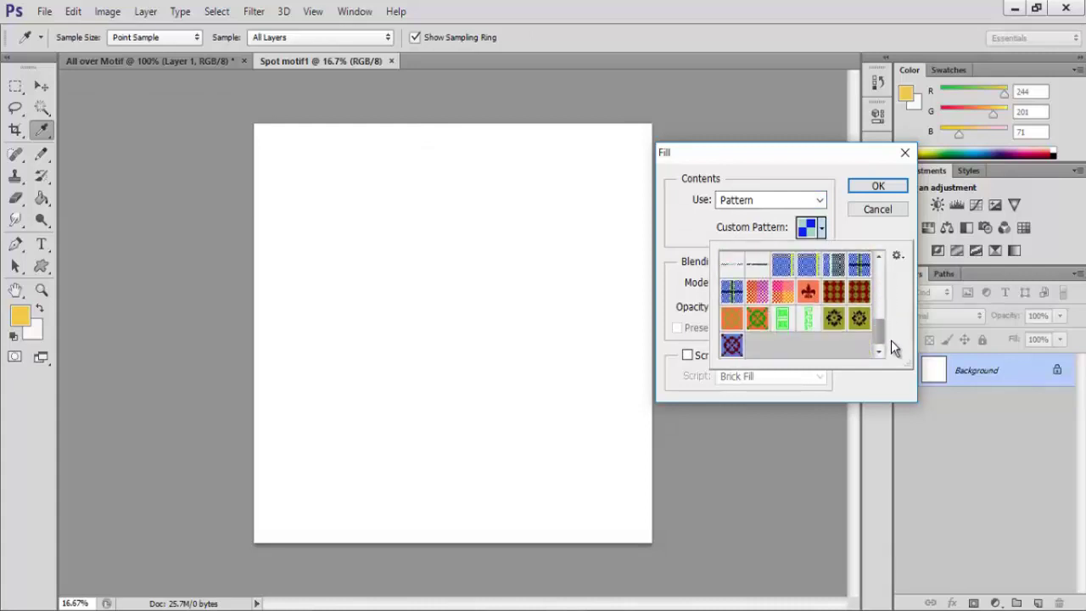
click(859, 318)
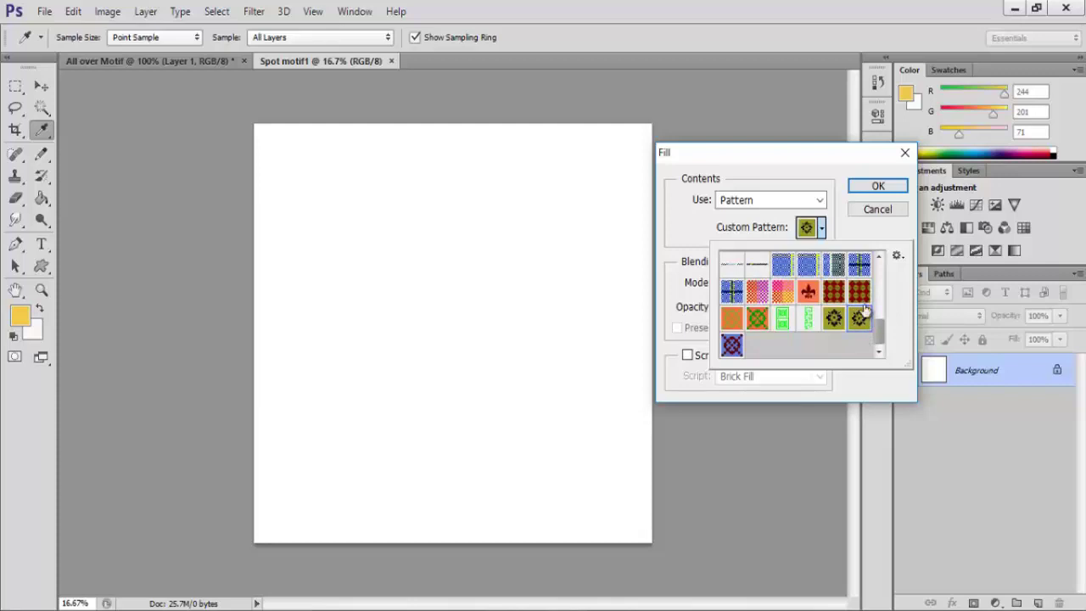
click(878, 190)
click(878, 189)
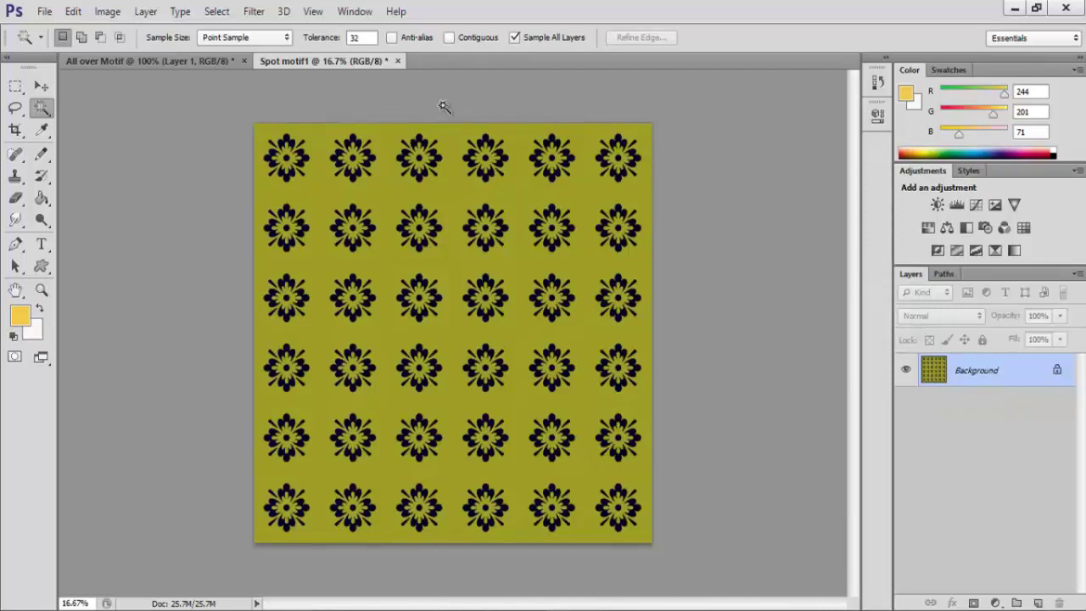
- Duplicate the Spot motif1 image as Spot motif1 copy
click(109, 12)
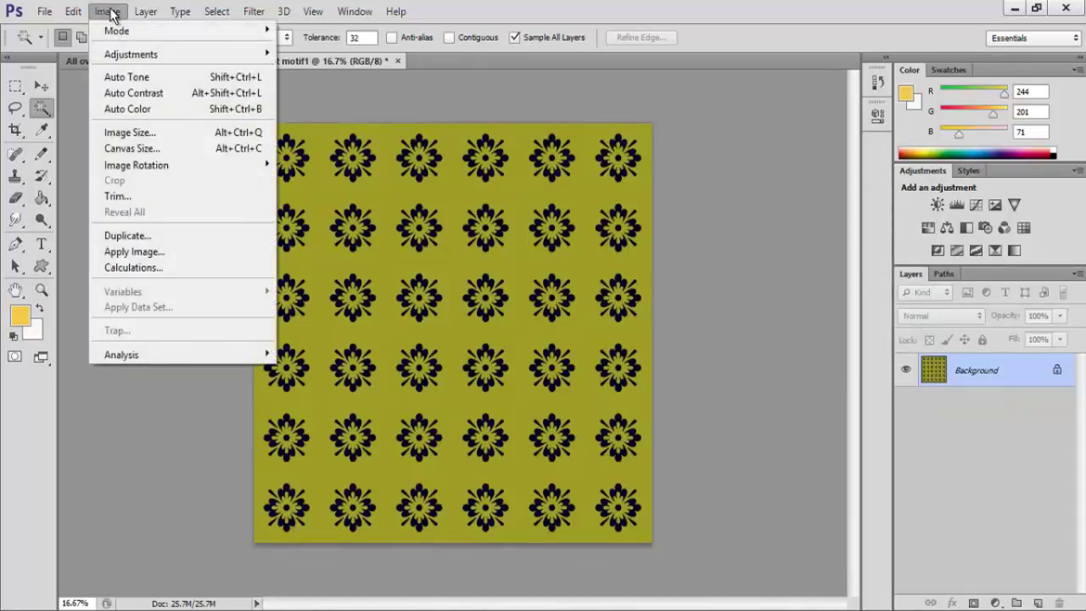
click(139, 236)
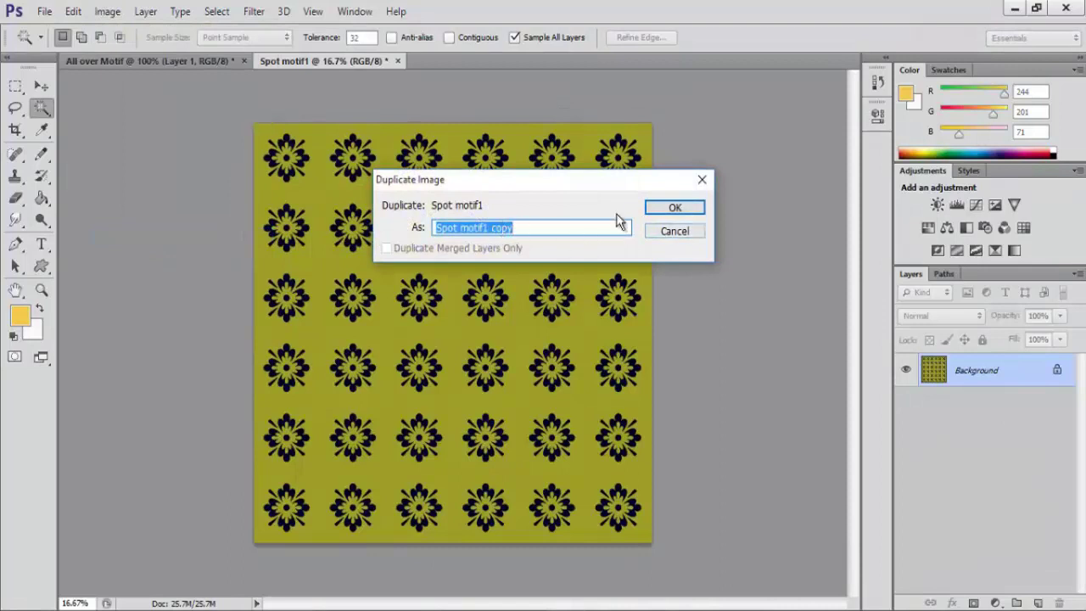
click(676, 210)
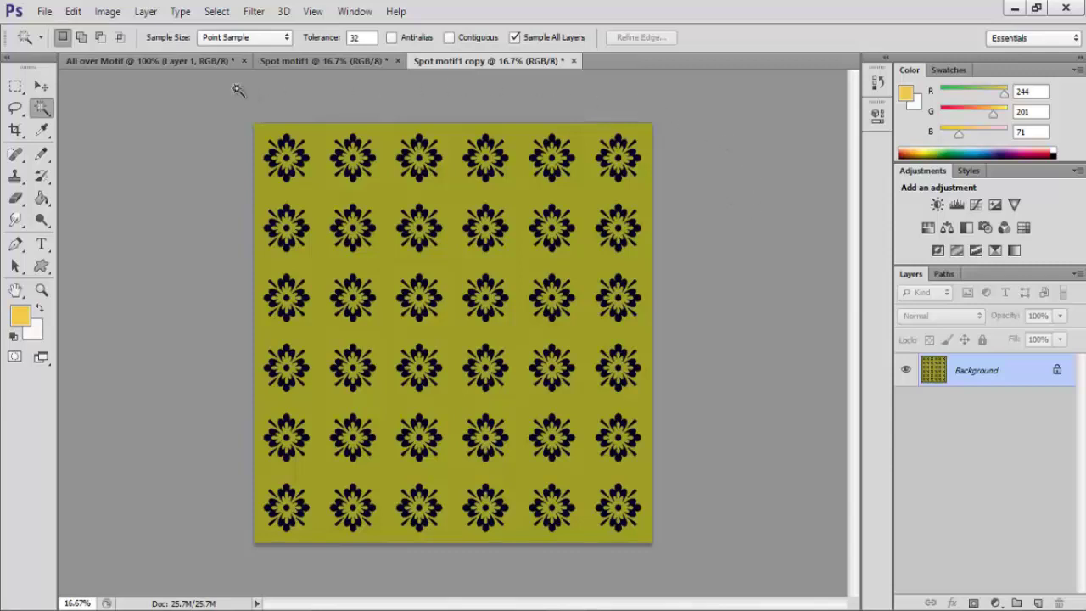
- Recolour the Spot motif1 copy image to a teal ground by setting the Hue/Saturation hue to about +106
click(107, 12)
mouse_move(125, 56)
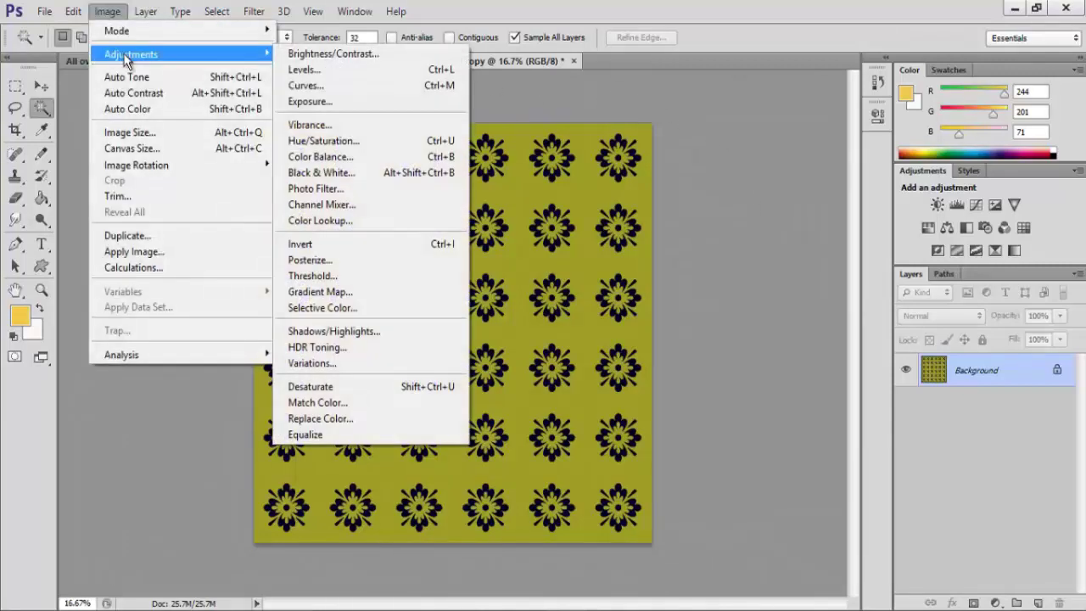
click(351, 140)
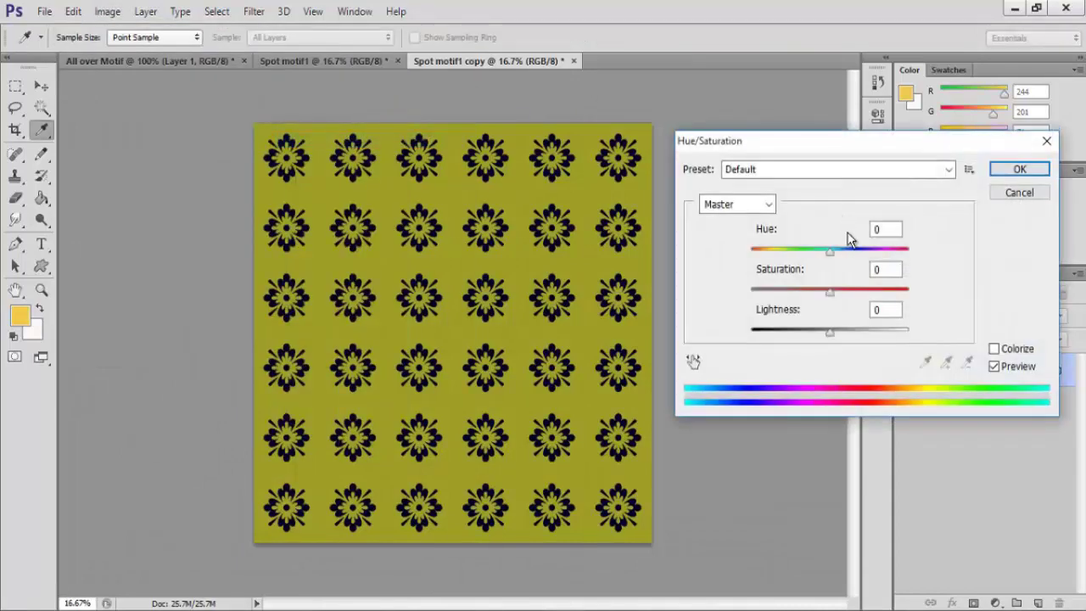
click(828, 254)
drag(831, 253, 887, 266)
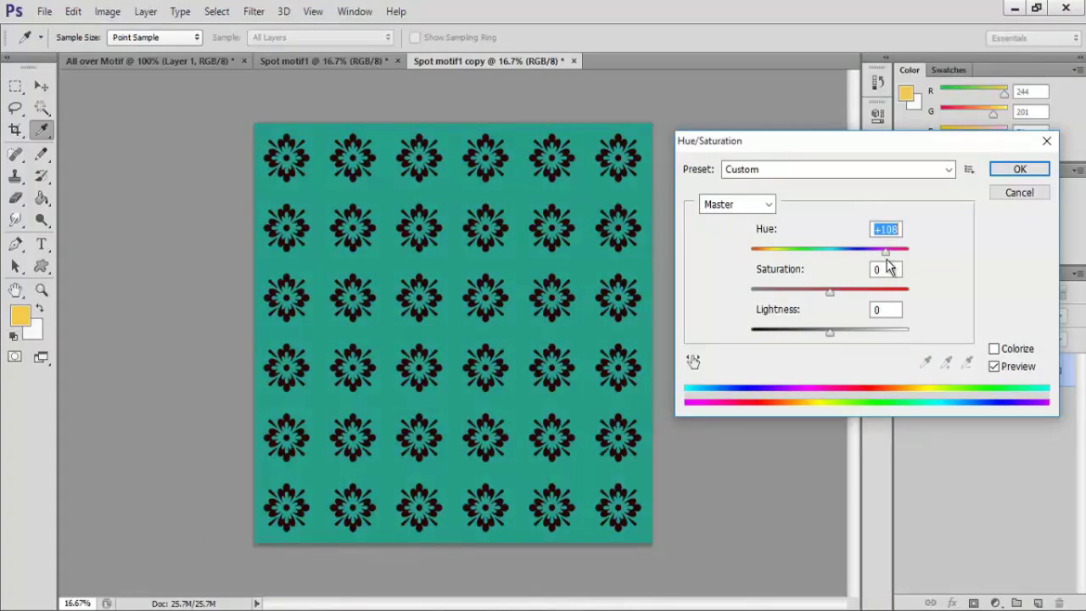
click(1019, 169)
key(w)
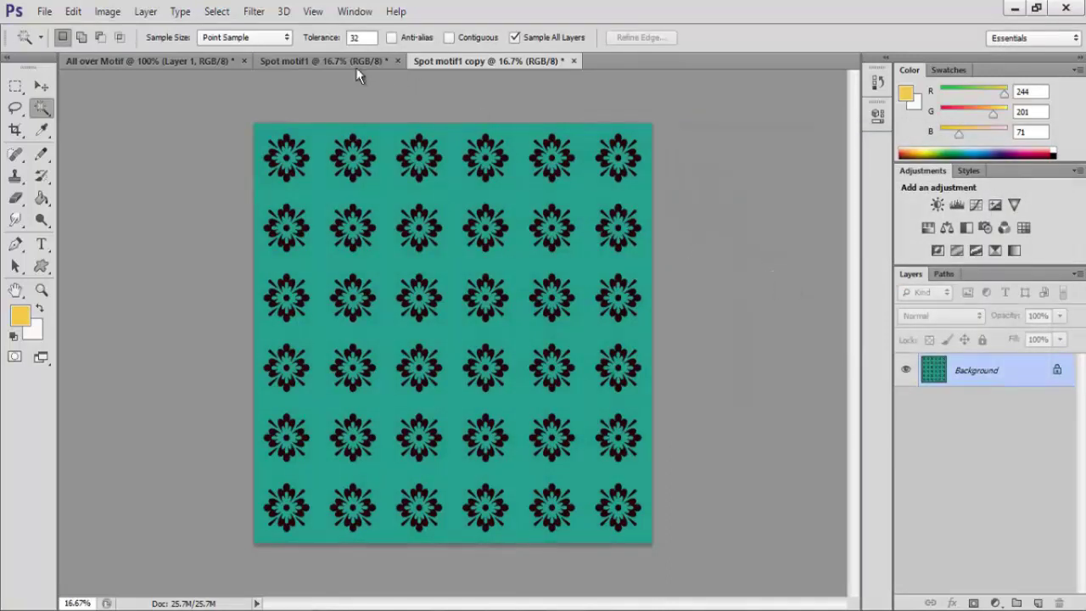
- Save the olive Spot motif1 design as the JPEG Spot motif2 in the fabric swatches folder, at maximum quality 12
click(269, 64)
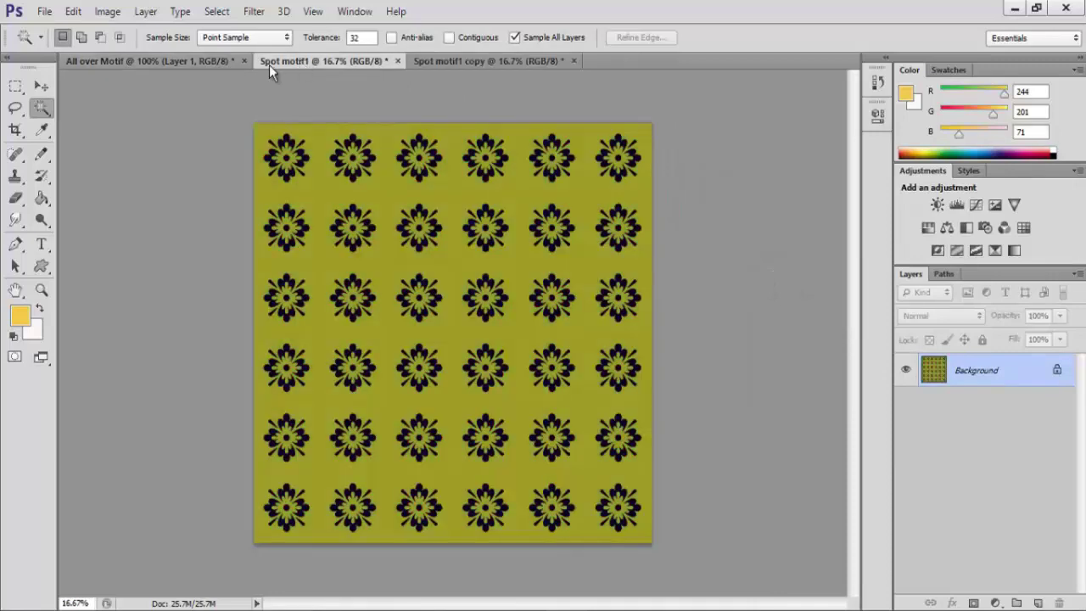
click(42, 11)
click(71, 213)
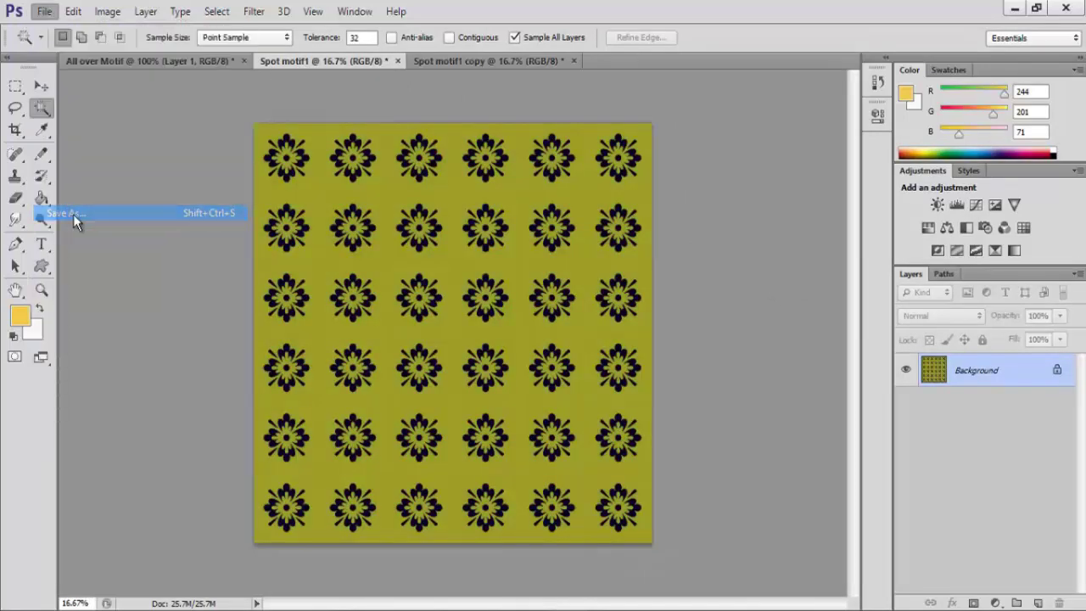
click(577, 382)
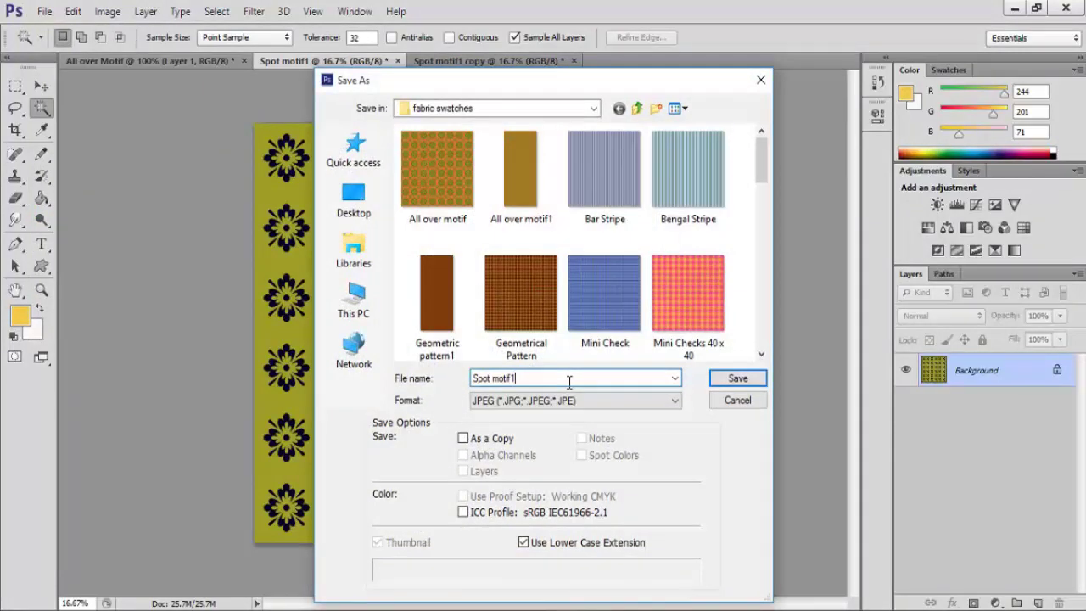
key(BackSpace)
text(2)
click(728, 380)
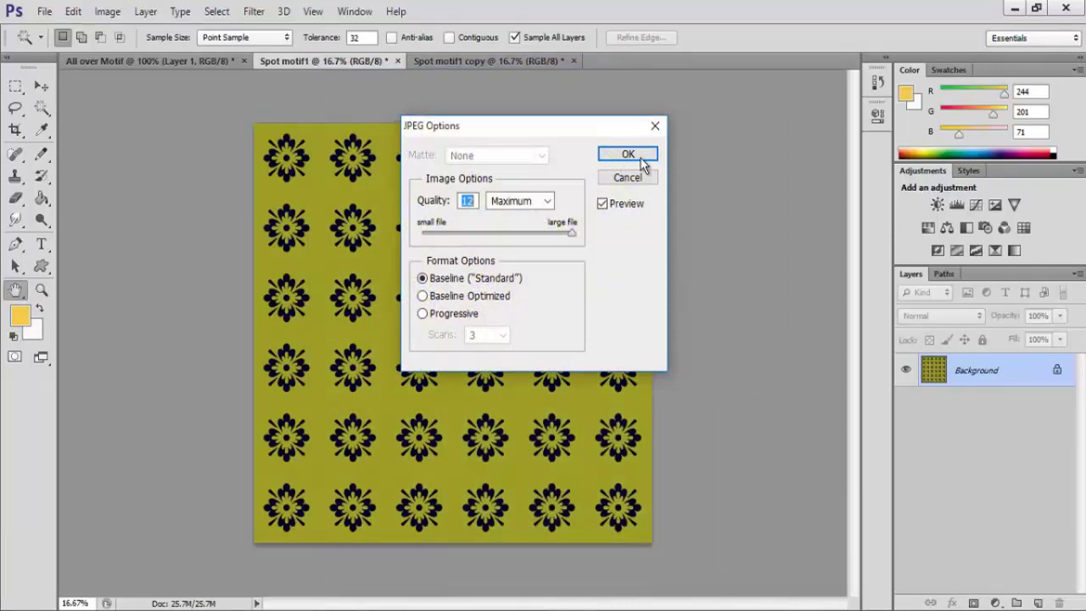
click(640, 159)
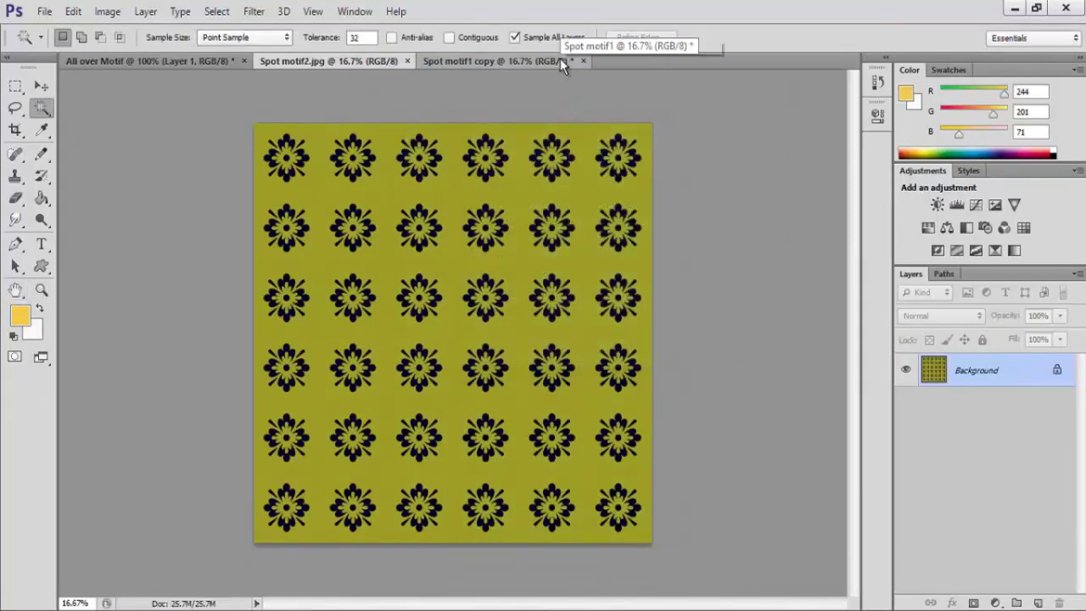
- Save the teal Spot motif1 copy design as a JPEG under that name in the fabric swatches folder
click(519, 61)
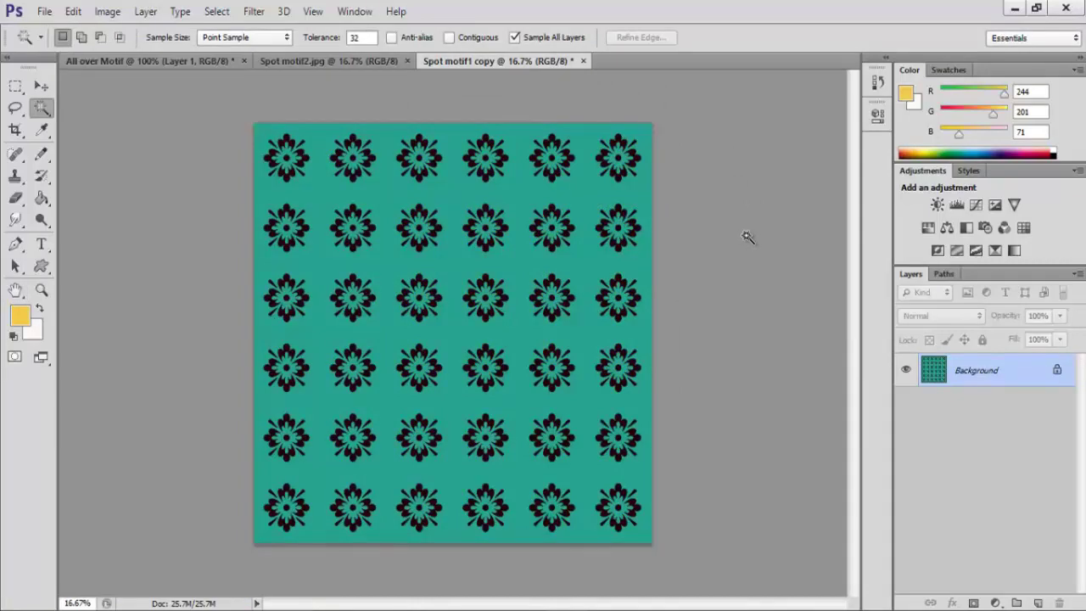
click(43, 11)
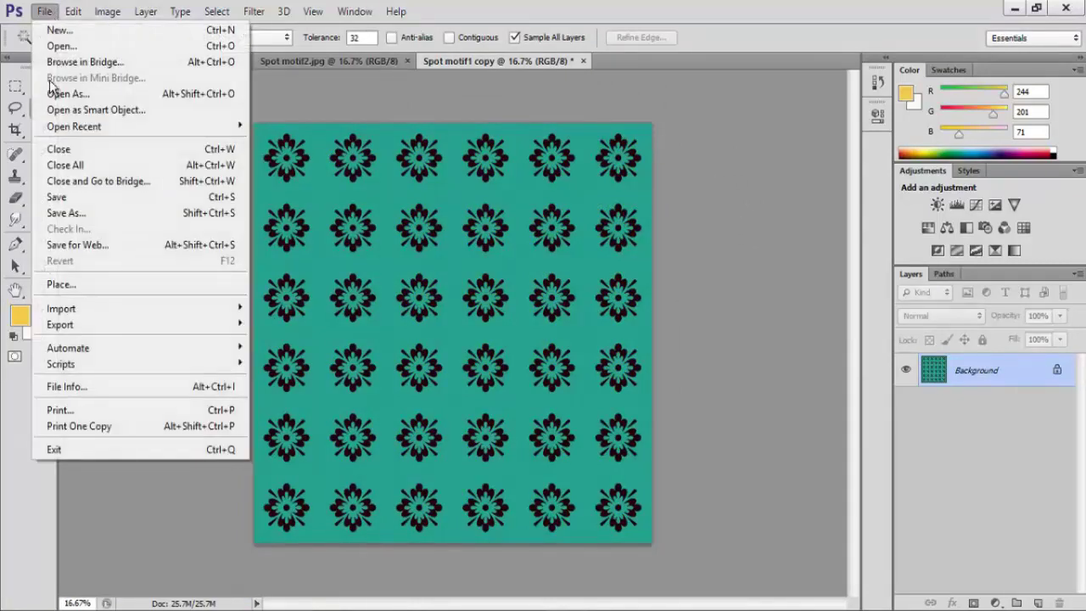
click(75, 213)
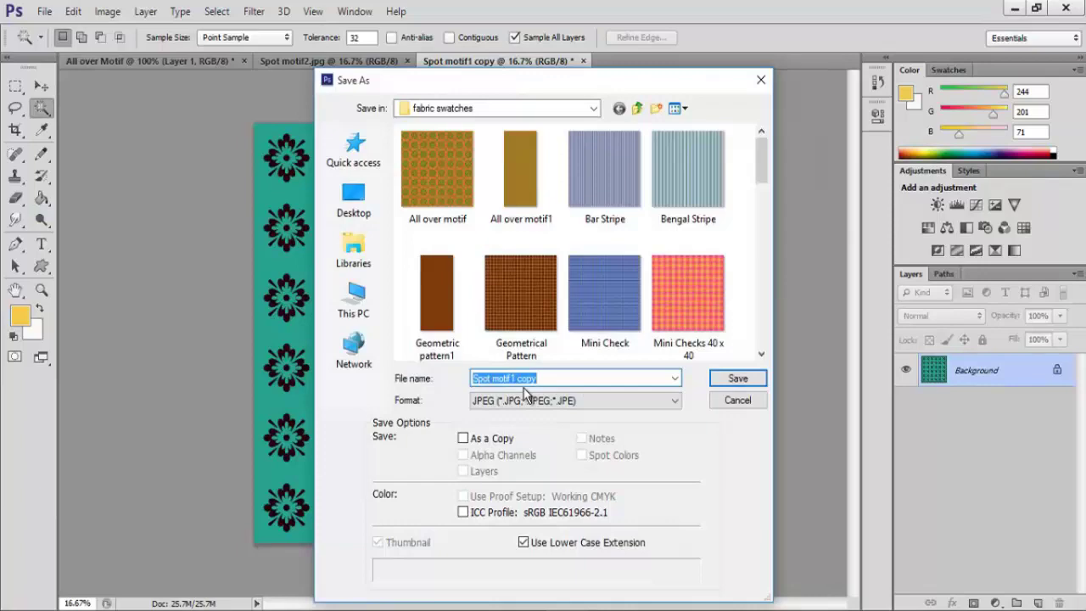
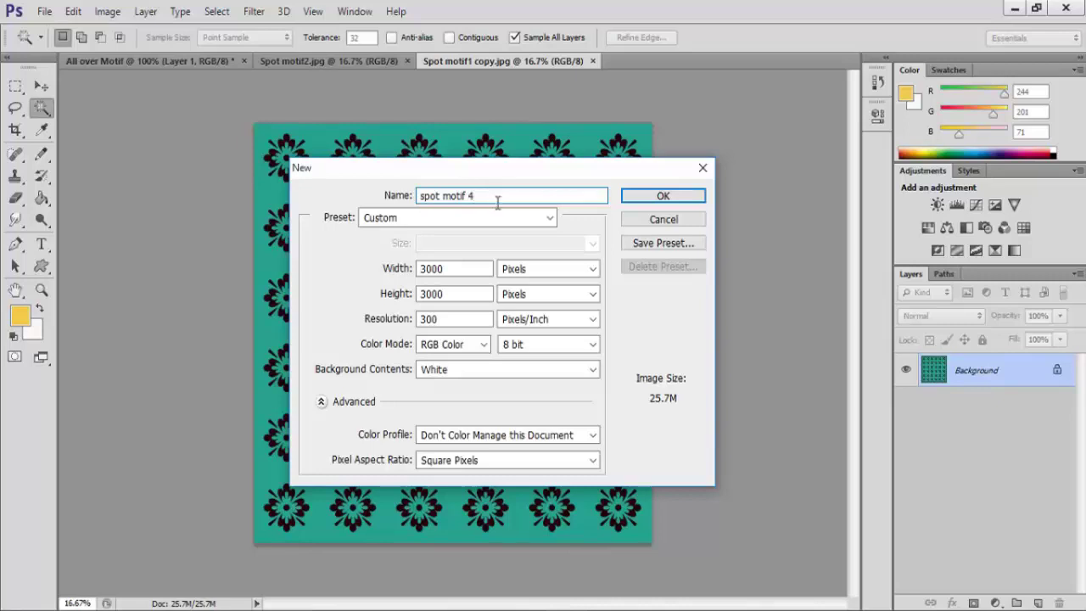
- Create the 3000 by 3000 pixel document spot motif 4 and fill its canvas with light blue (RGB 111, 151, 218)
click(660, 196)
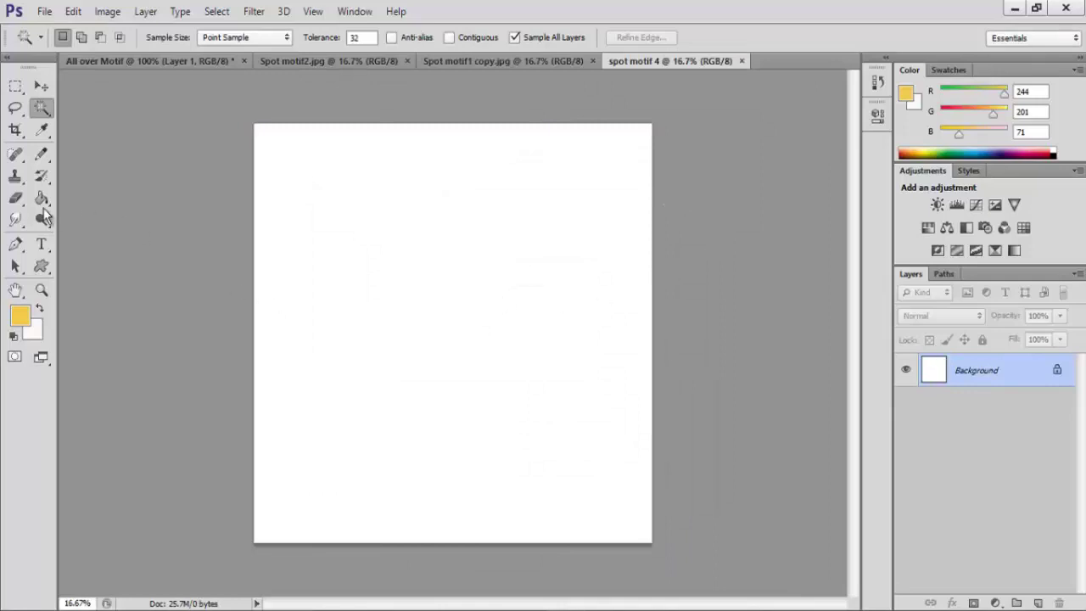
click(18, 319)
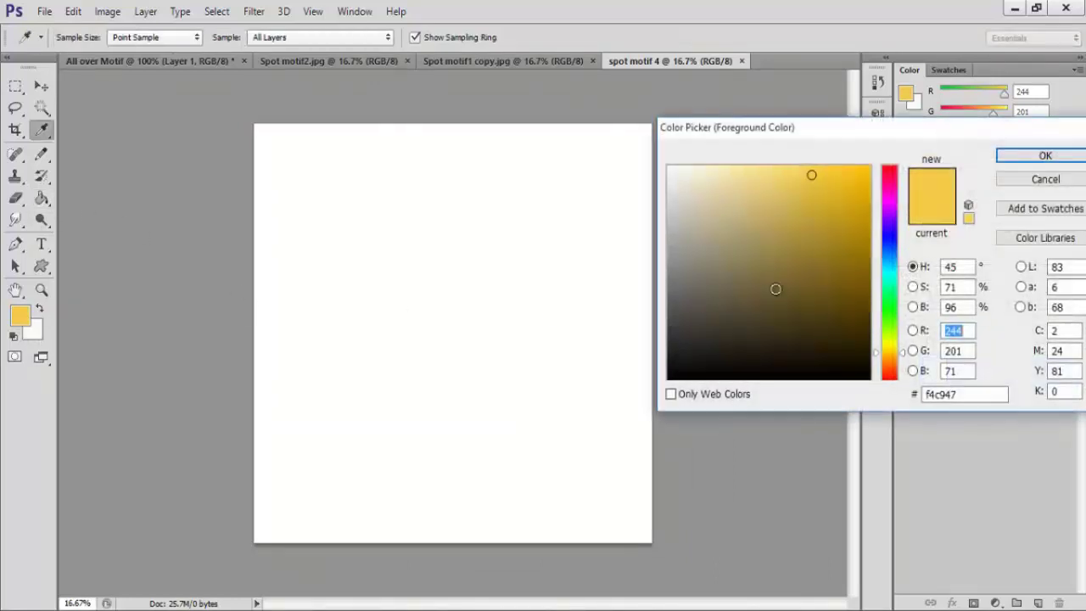
click(889, 251)
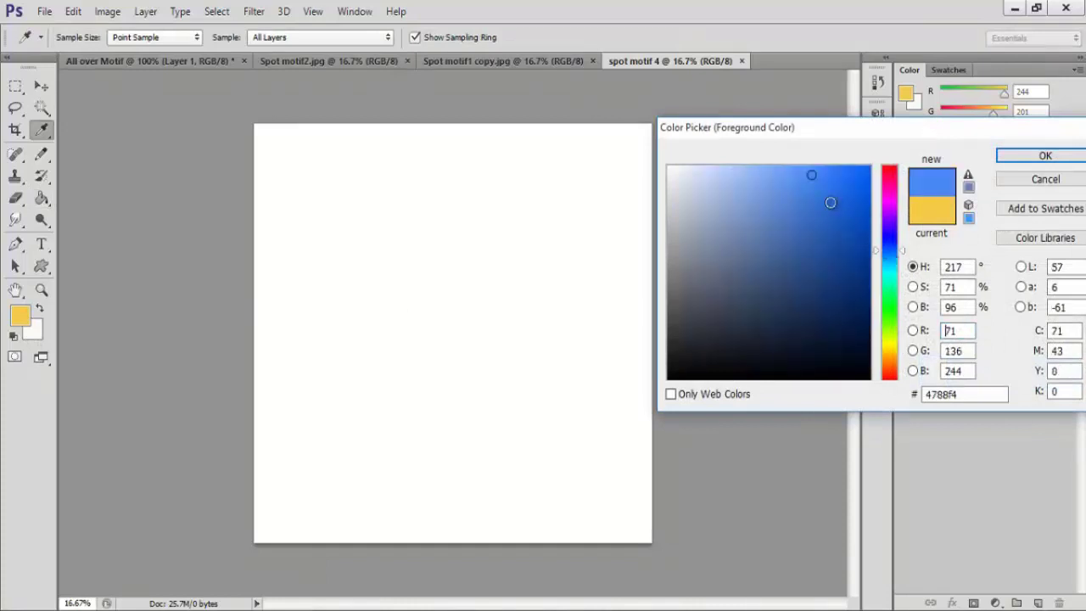
click(767, 197)
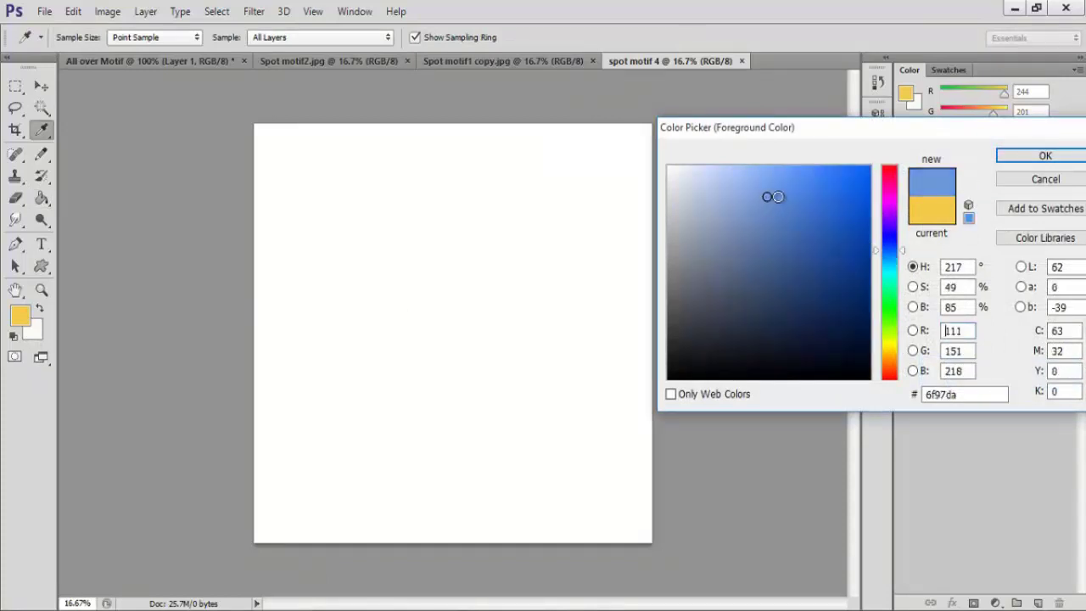
click(1042, 158)
click(42, 200)
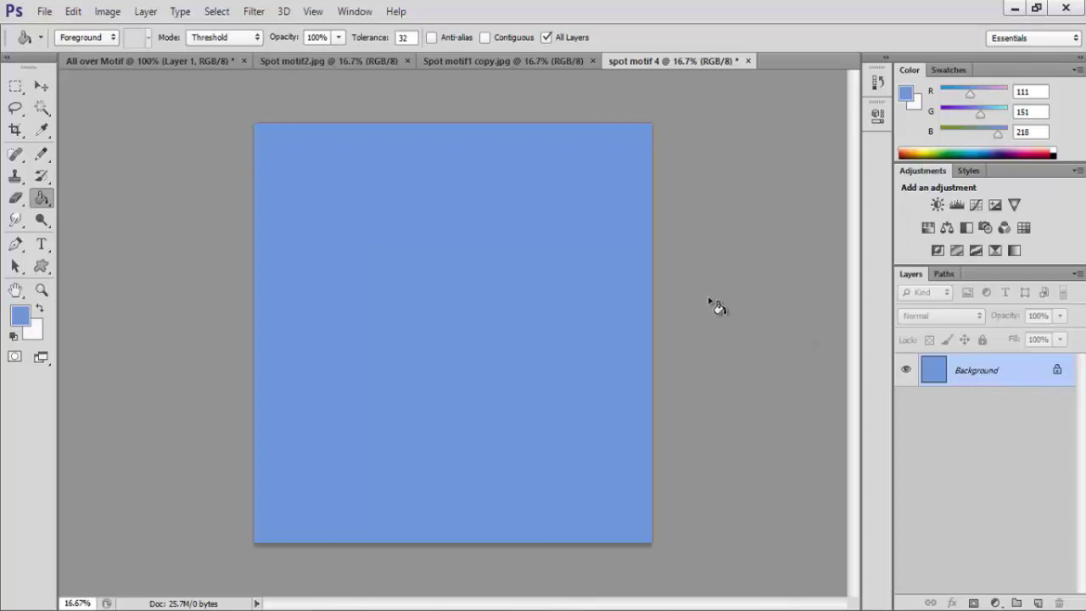
- Try filling the blue canvas with the olive spot motif pattern in Darken mode at 100% opacity, and undo the fill
click(73, 11)
click(116, 238)
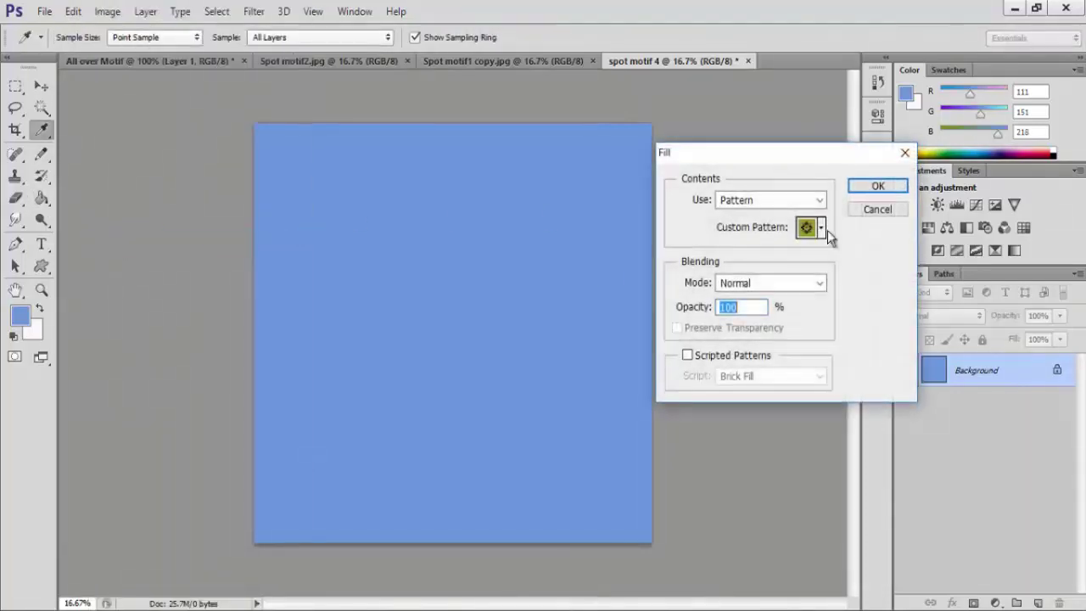
drag(851, 154, 920, 113)
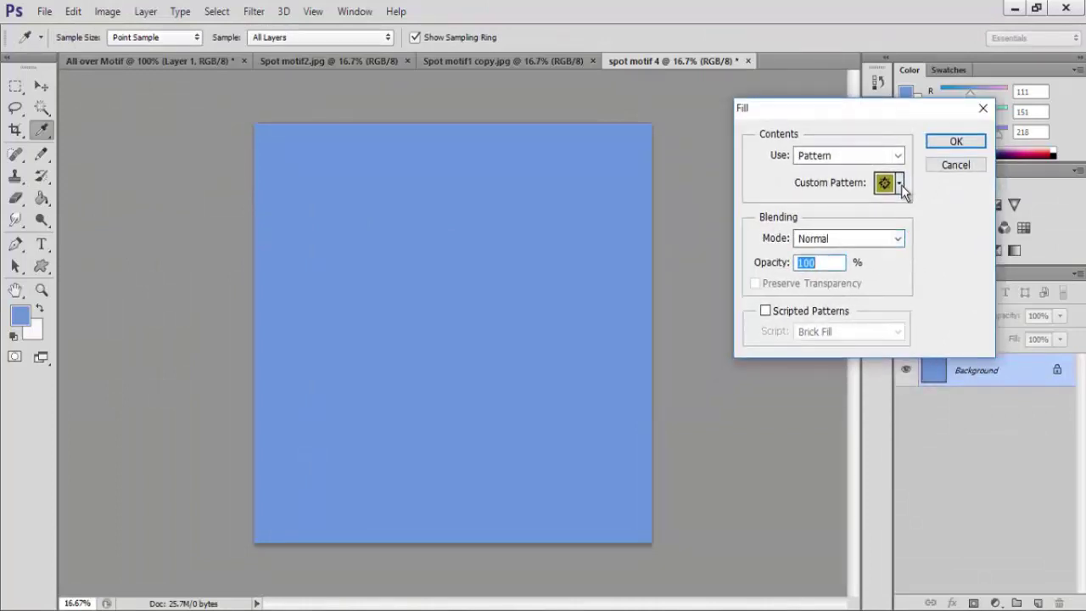
click(898, 182)
click(937, 274)
click(942, 181)
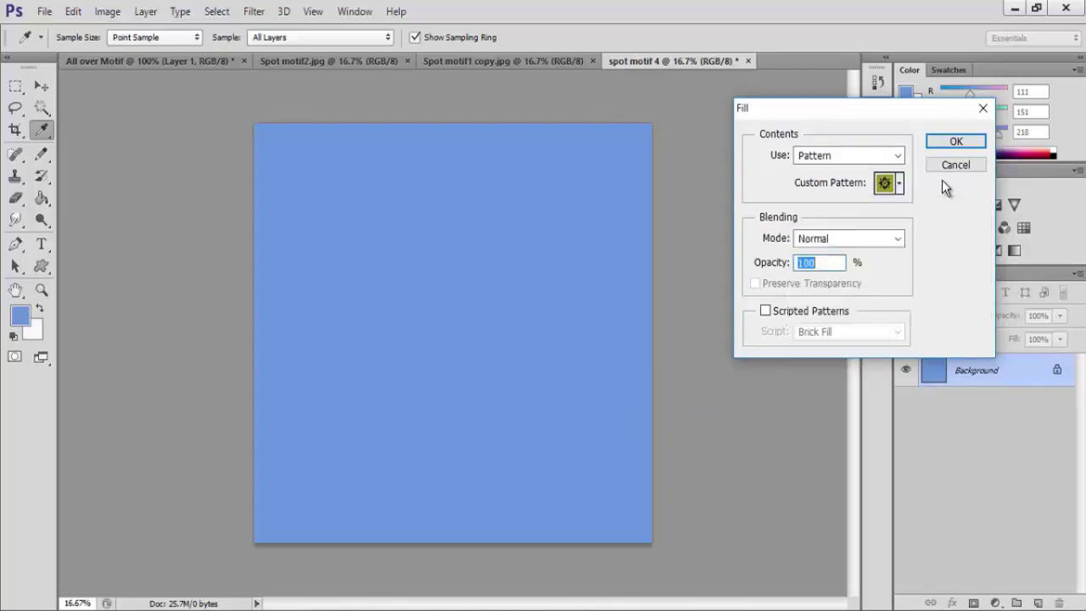
click(903, 241)
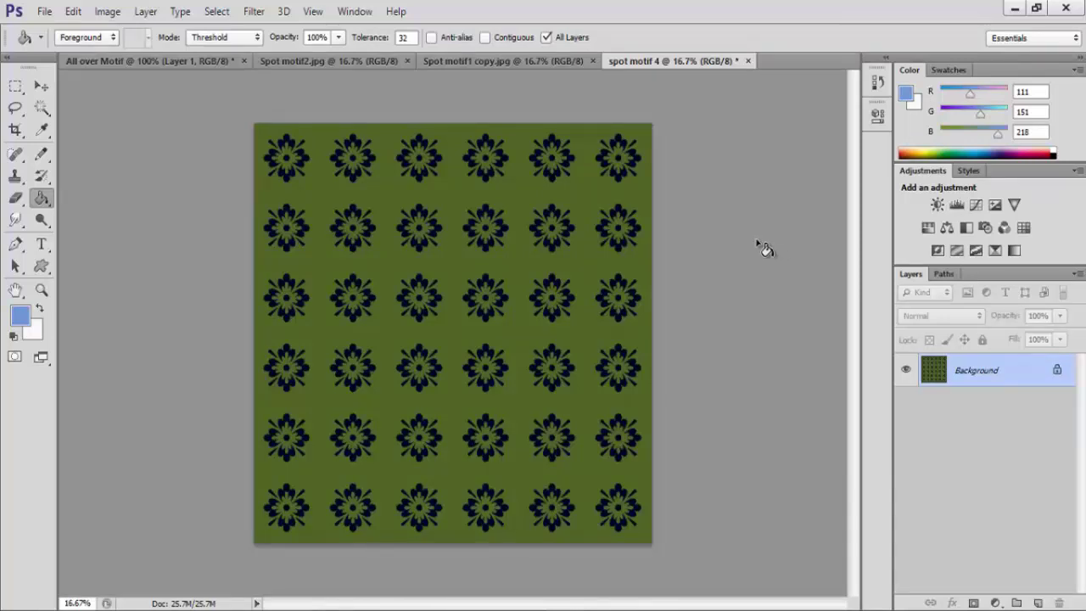
key(ctrl+z)
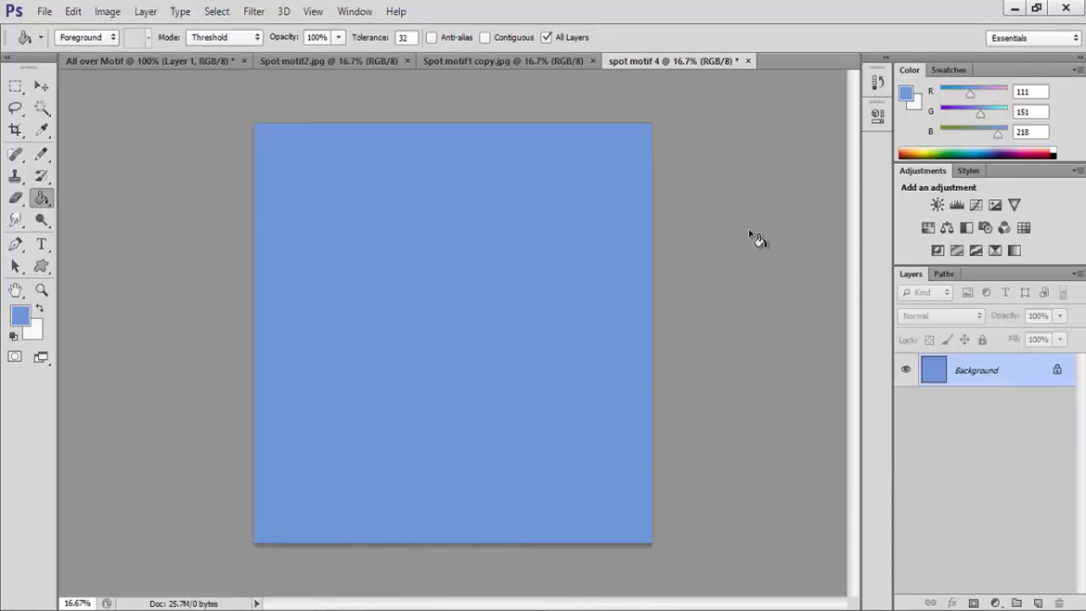
- Fill the blue canvas with the olive spot motif pattern in Overlay mode at 100% opacity
click(74, 11)
click(121, 237)
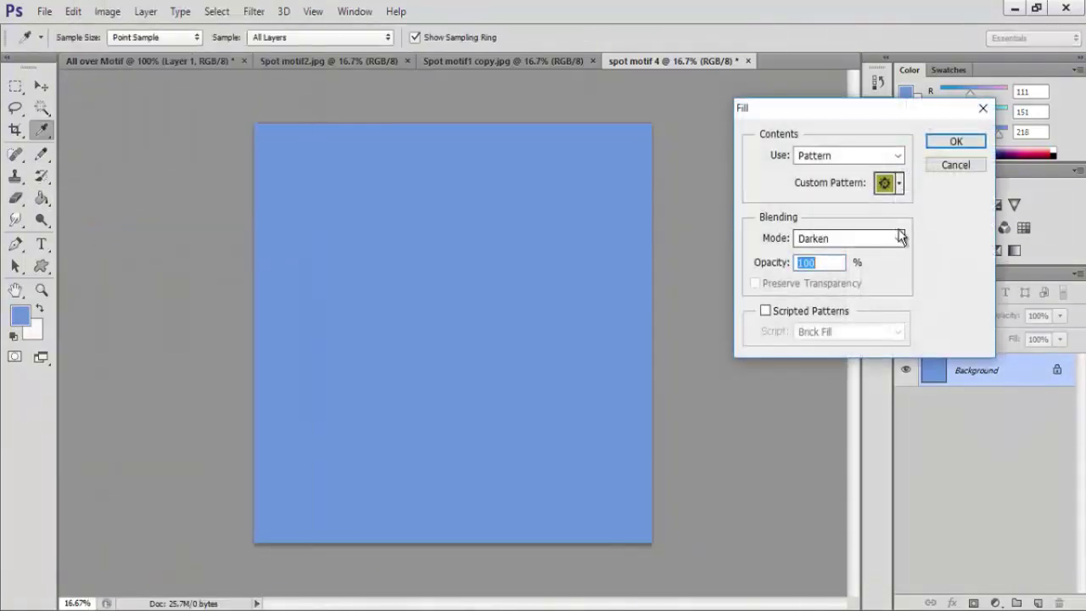
click(897, 237)
click(850, 236)
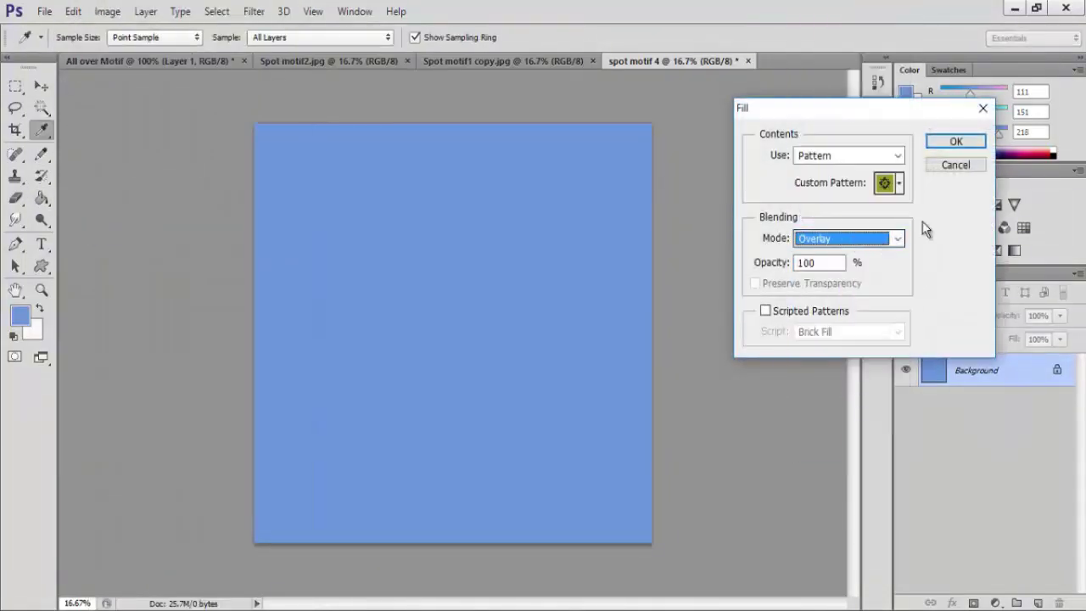
click(956, 142)
key(g)
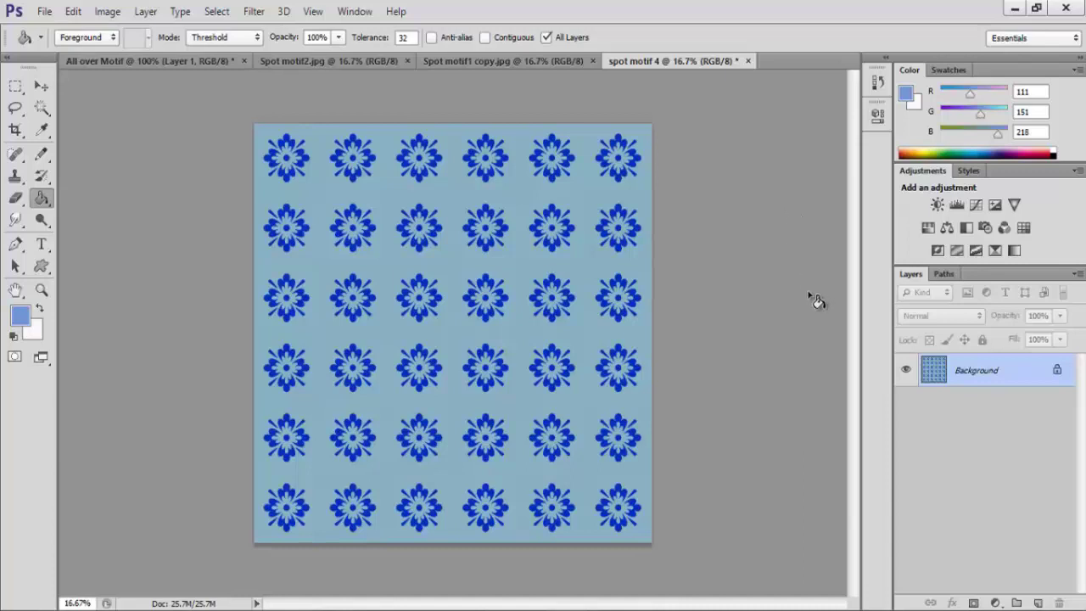
- Save the blue motif design as the JPEG spot motif 5 in the fabric swatches folder, at maximum quality 12
click(44, 12)
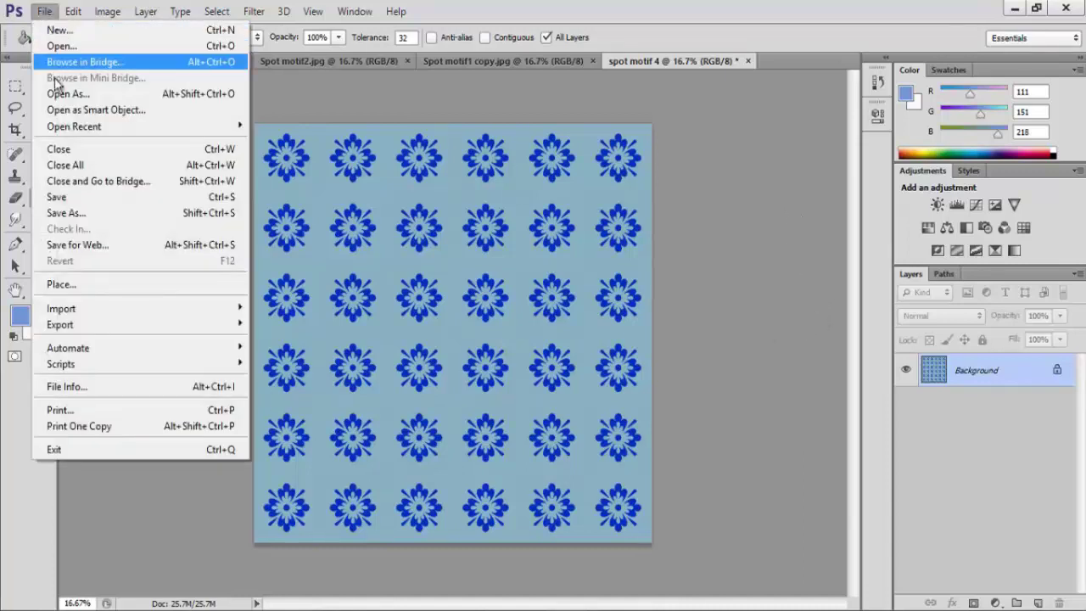
click(97, 213)
click(561, 380)
key(BackSpace)
text(5)
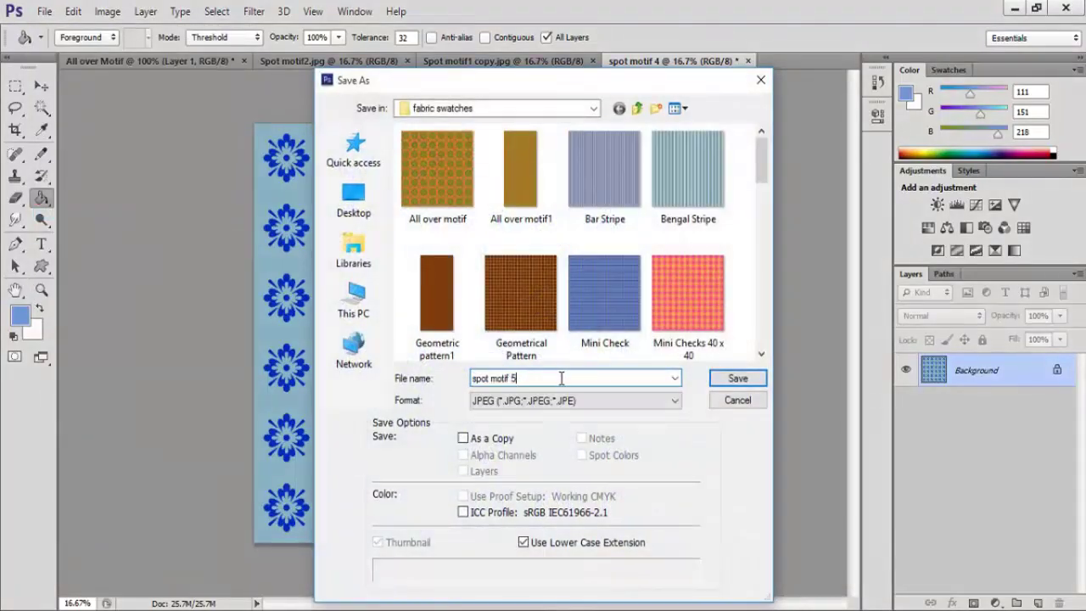
click(727, 382)
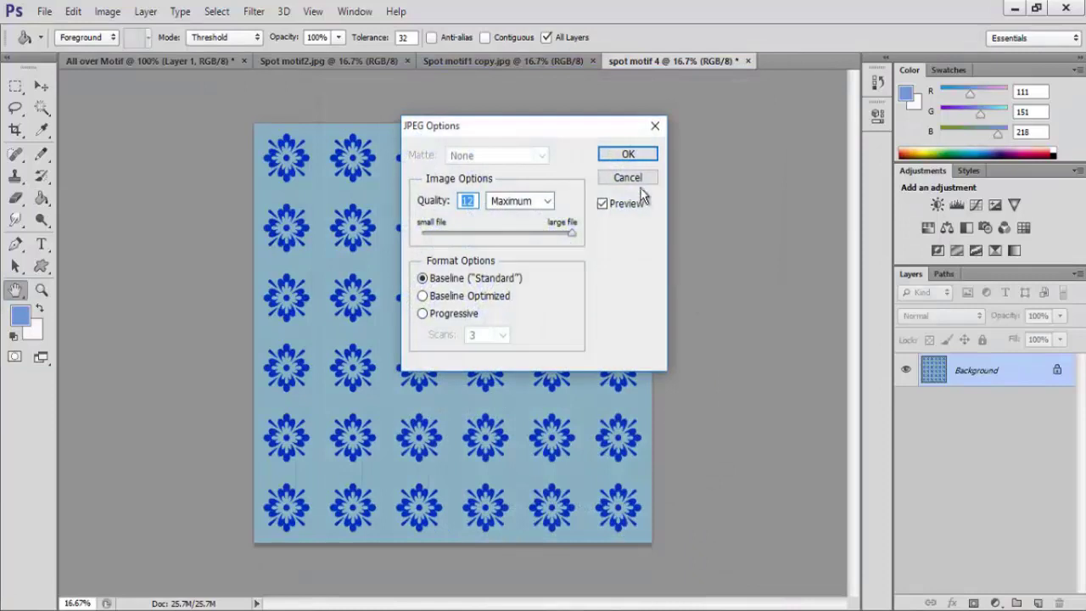
click(626, 154)
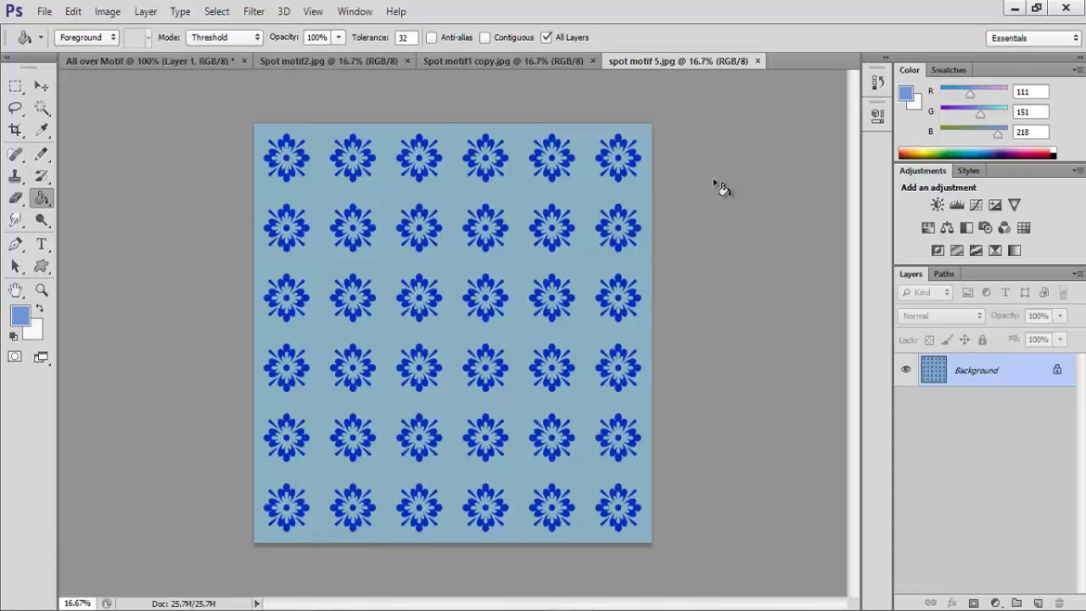
- Create a 3000 by 3000 pixel RGB document at 300 pixels/inch with a white background, named spot motif 6
click(50, 11)
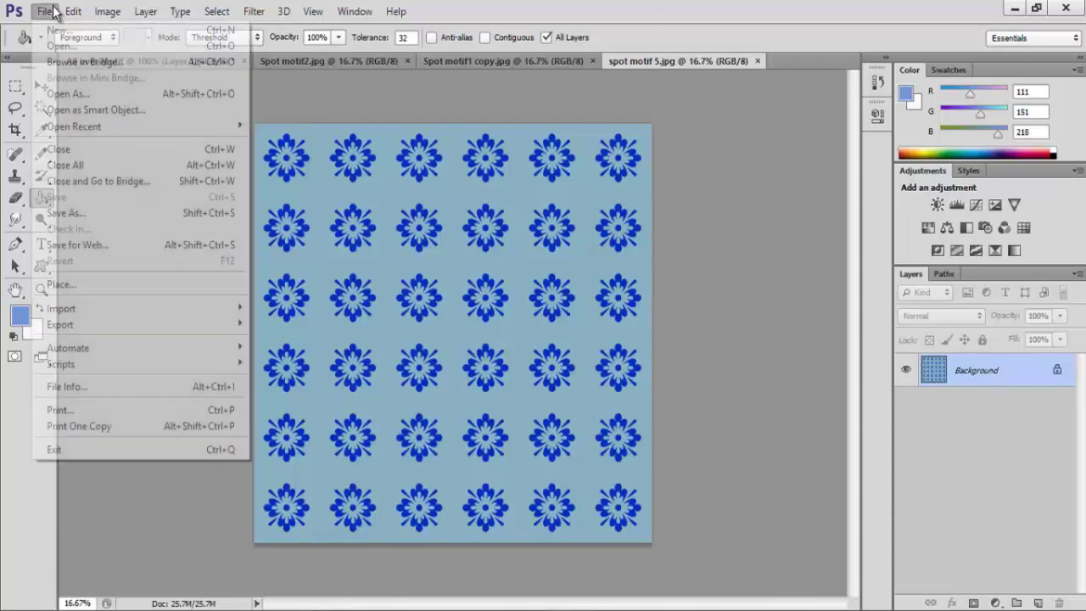
click(70, 28)
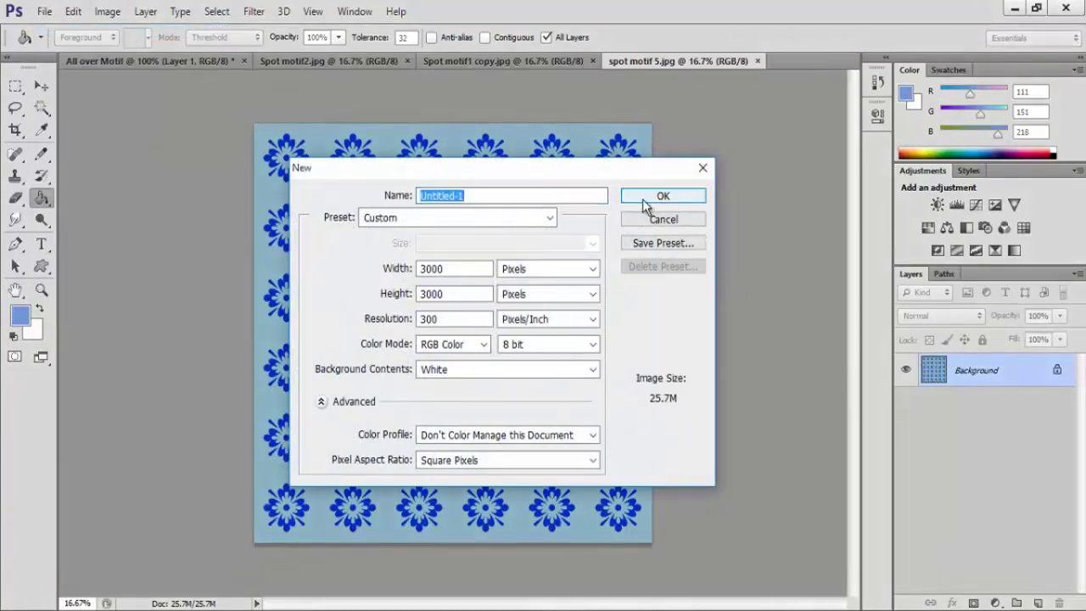
drag(498, 201, 407, 197)
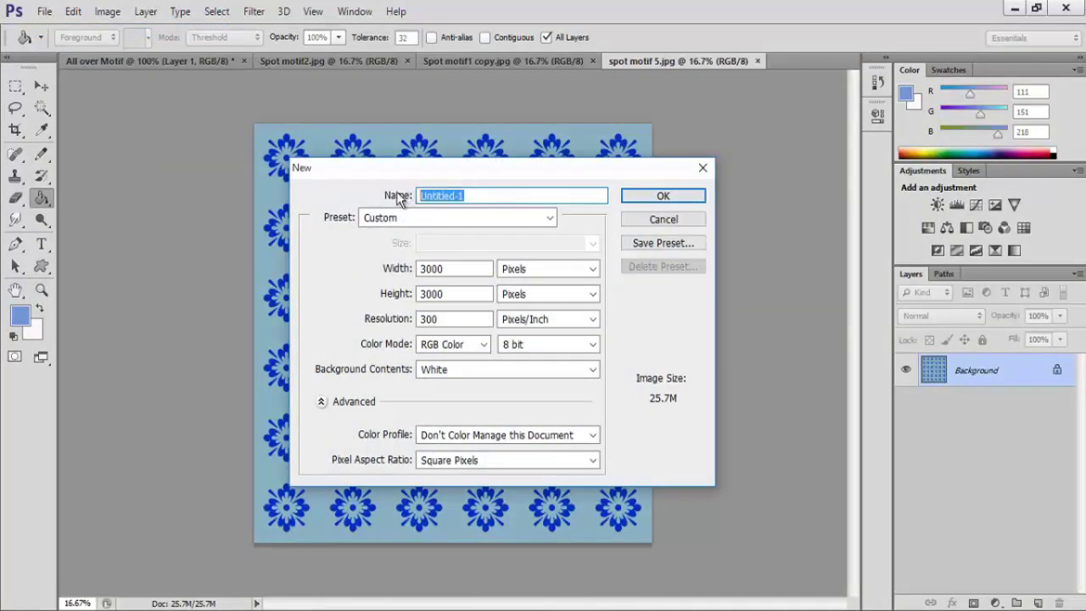
text(spot m)
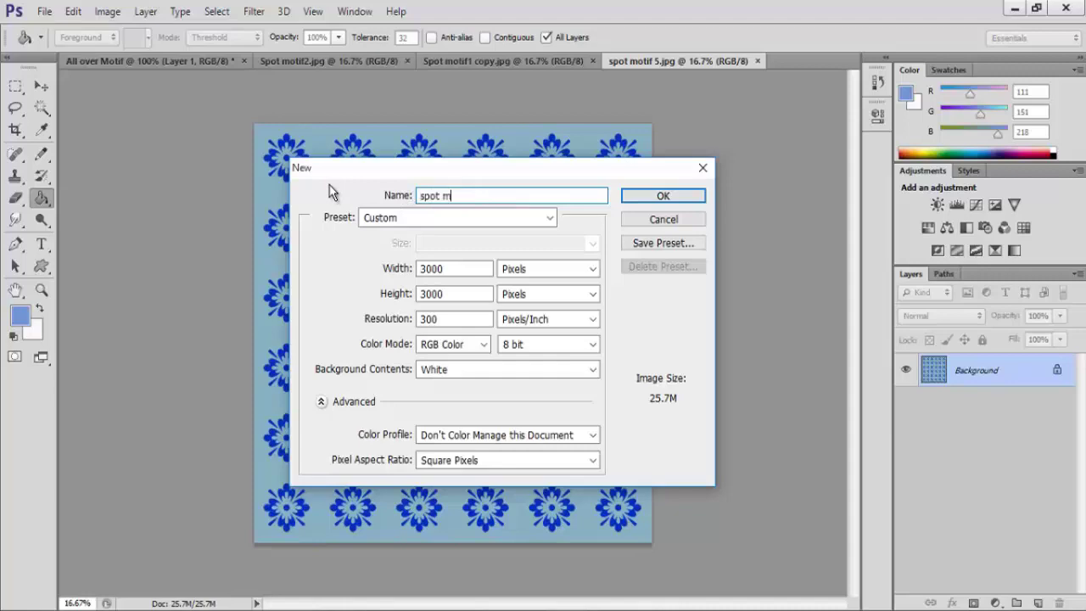
text(otif 6)
click(646, 197)
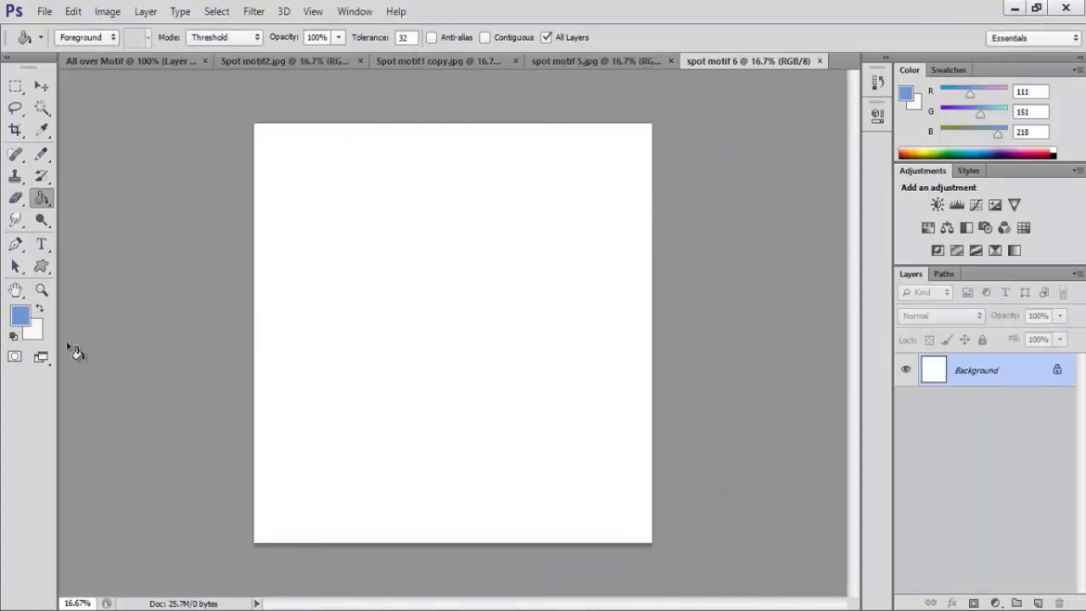
- Set the foreground colour to bright red, RGB 246, 4, 27, and fill the white canvas with it
click(17, 319)
click(891, 175)
click(807, 179)
click(847, 178)
click(856, 174)
drag(854, 178, 866, 174)
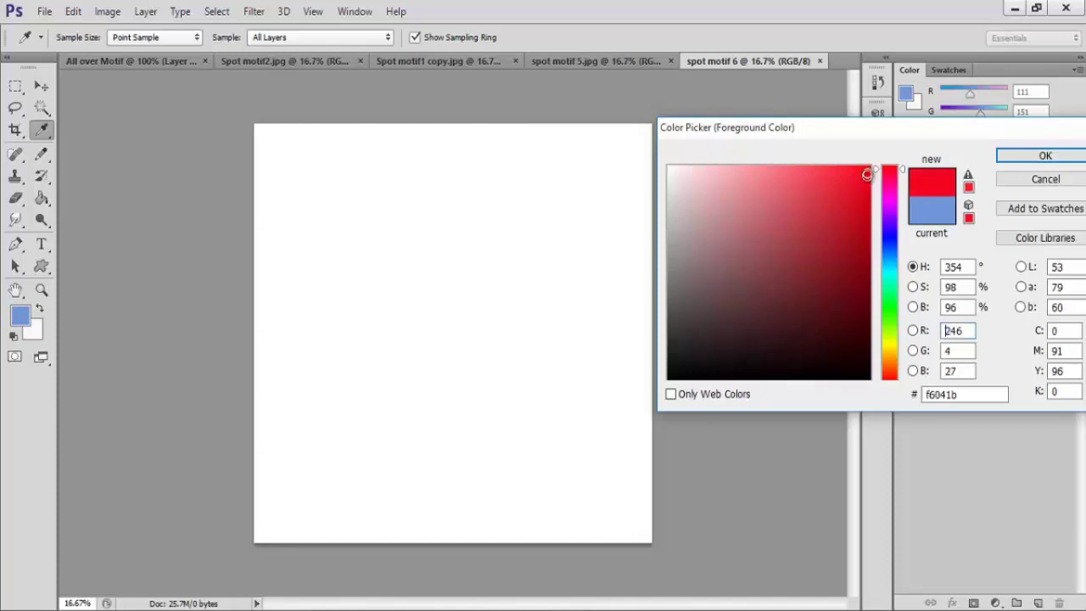
click(1010, 161)
key(g)
click(505, 246)
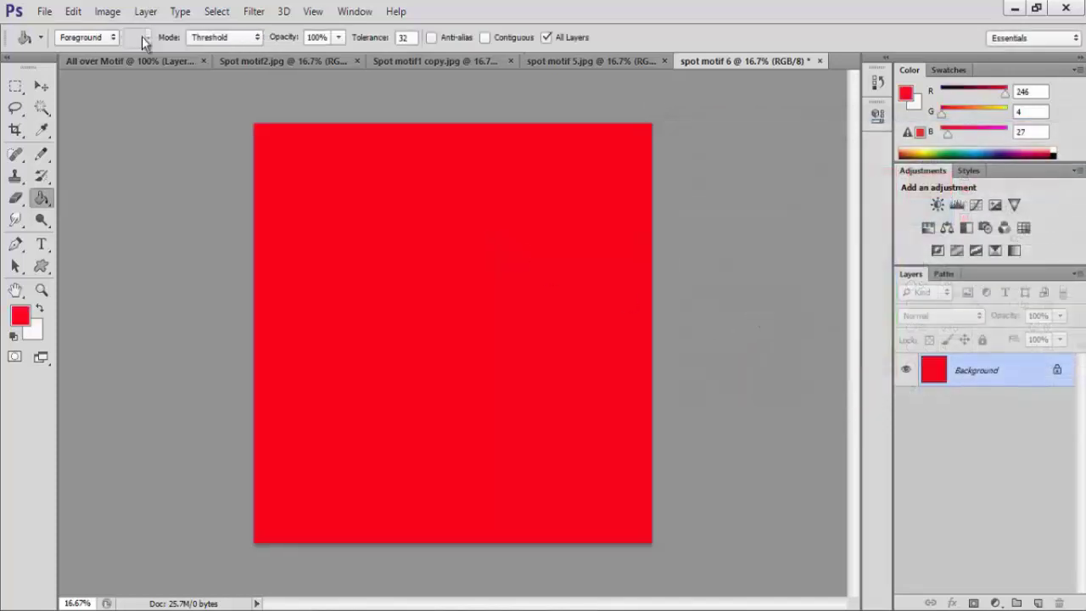
- Fill the red canvas with the olive spot motif pattern in Darken mode at 100% opacity
click(73, 12)
click(117, 236)
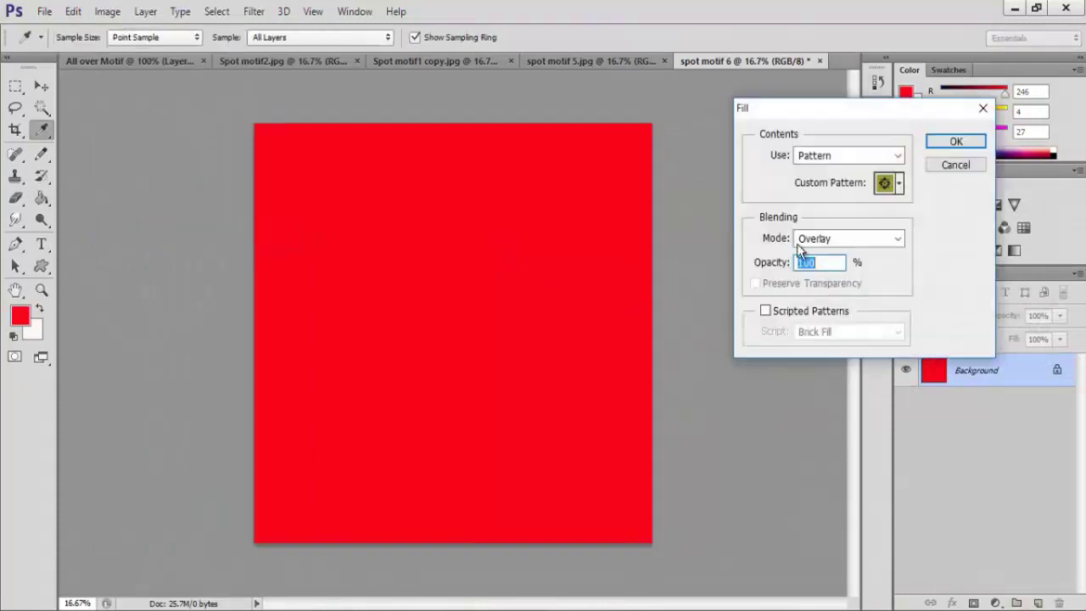
click(896, 238)
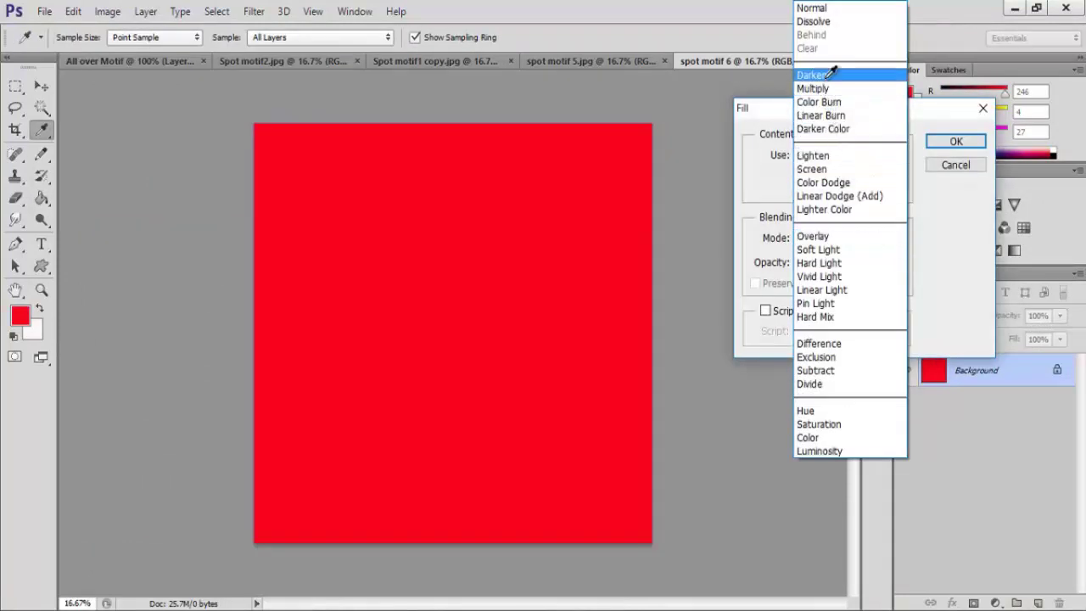
click(814, 74)
click(948, 143)
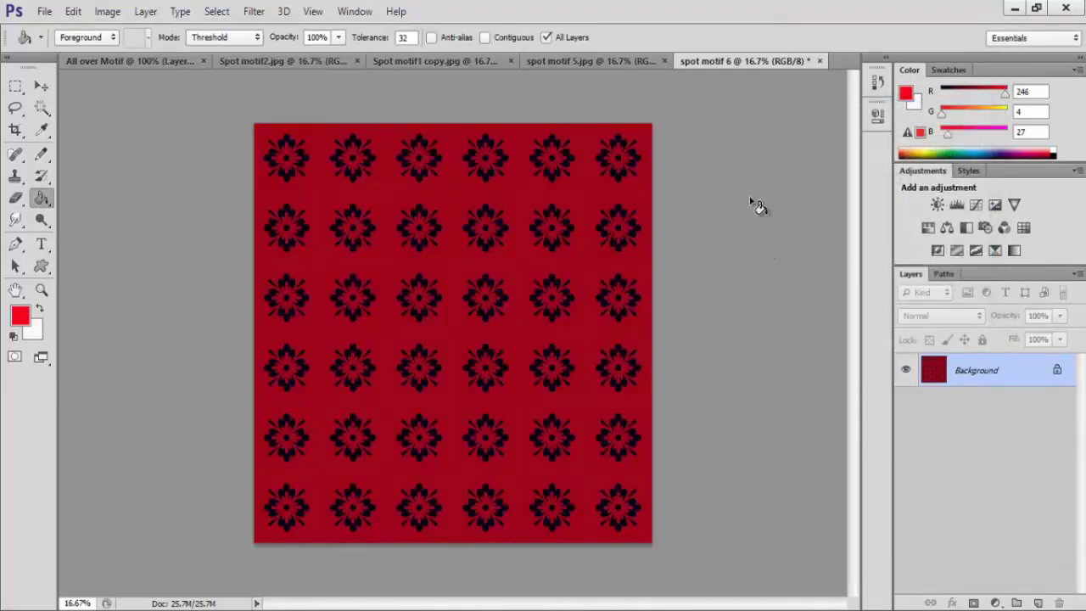
- Save the red motif design as the JPEG spot motif 7 in the fabric swatches folder, at maximum quality 12
click(48, 11)
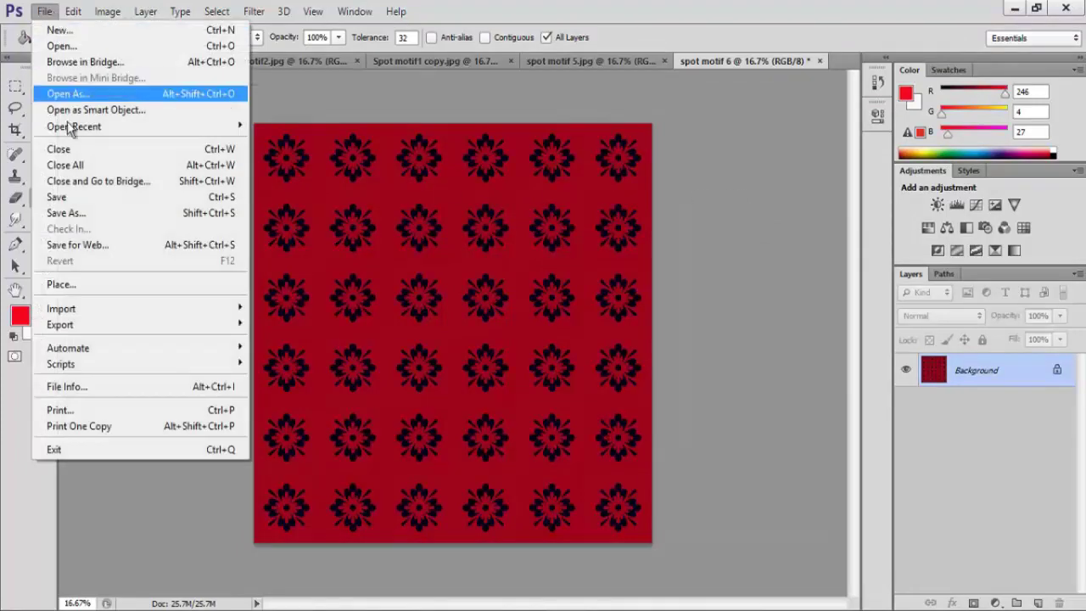
click(93, 213)
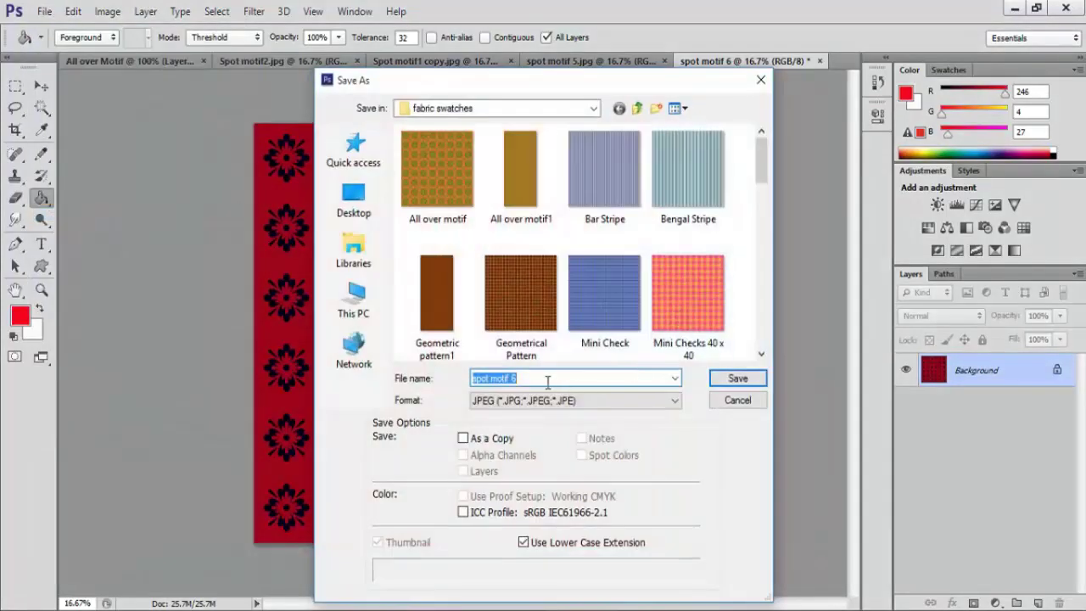
click(545, 379)
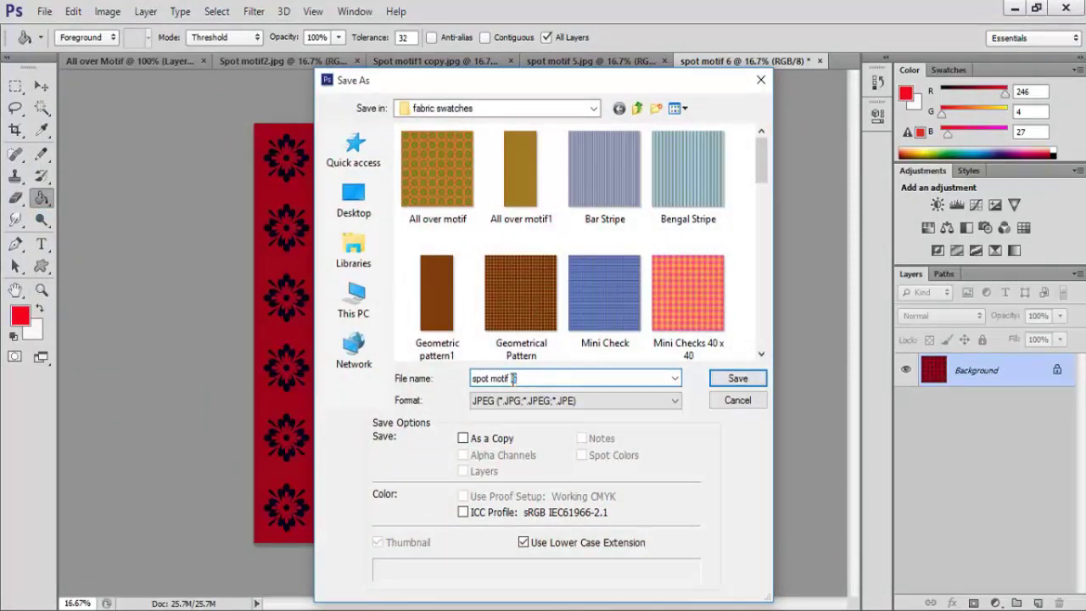
text(7)
click(723, 379)
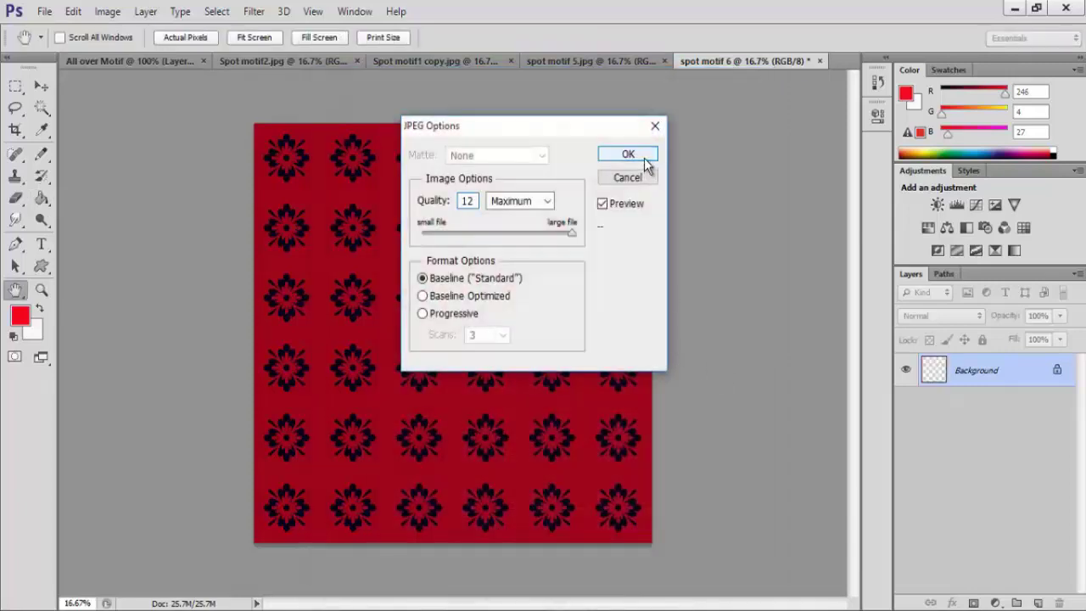
click(645, 157)
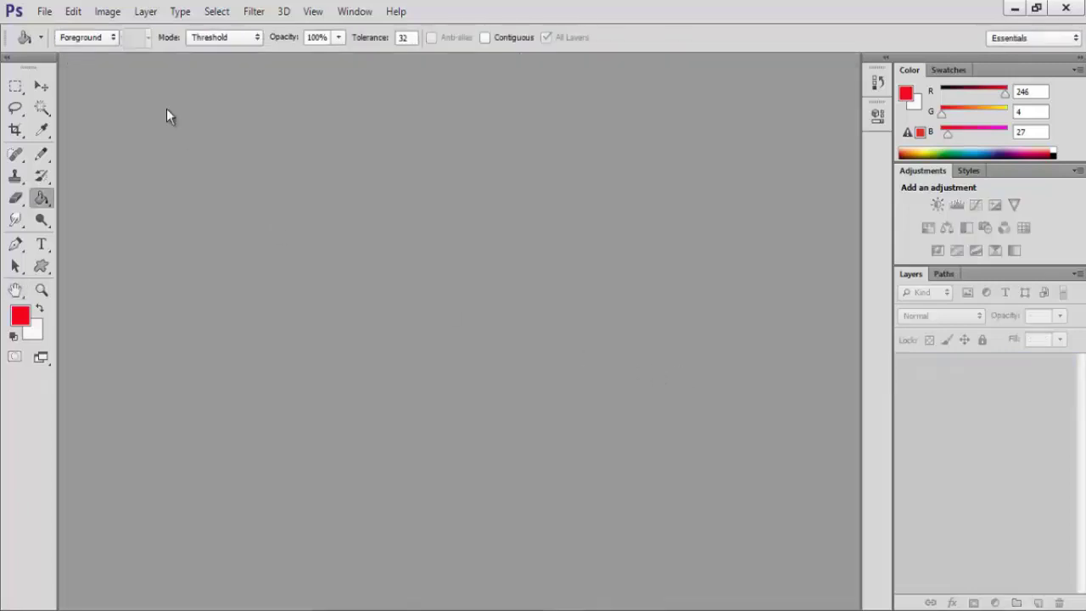
- Create a 3000 by 3000 pixel RGB document at 300 pixels/inch with a white background, named All over motif1, and hide its grid
click(44, 11)
click(85, 31)
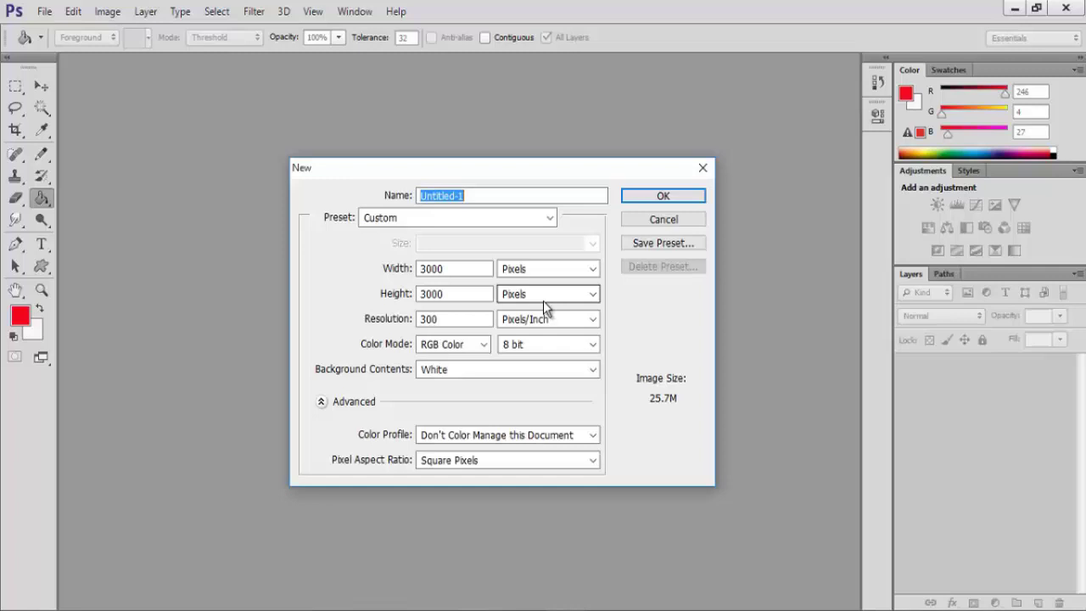
text(All over motif1)
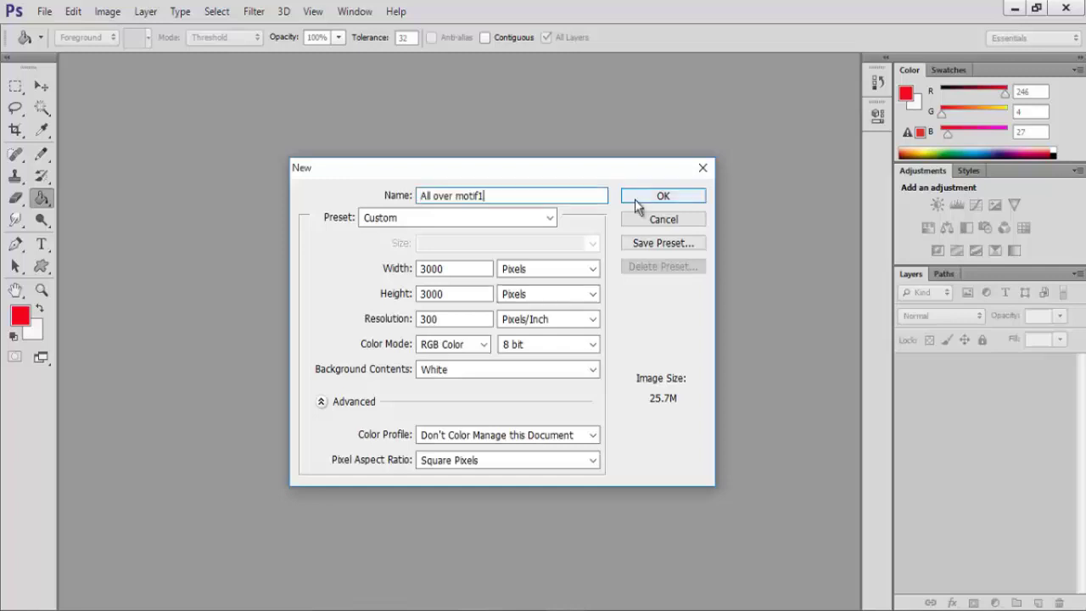
click(638, 199)
click(312, 12)
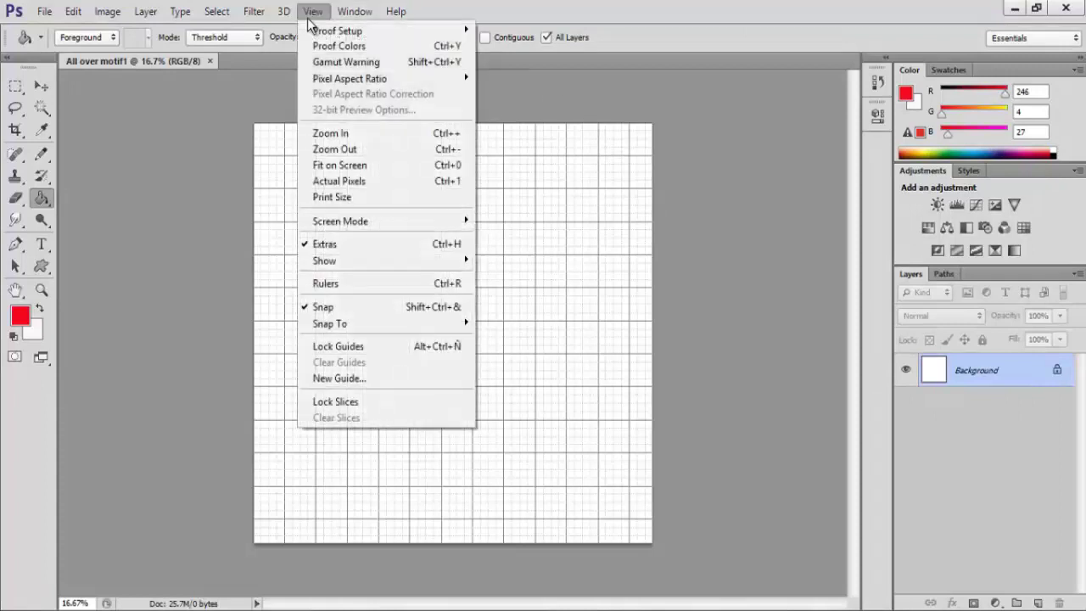
click(339, 244)
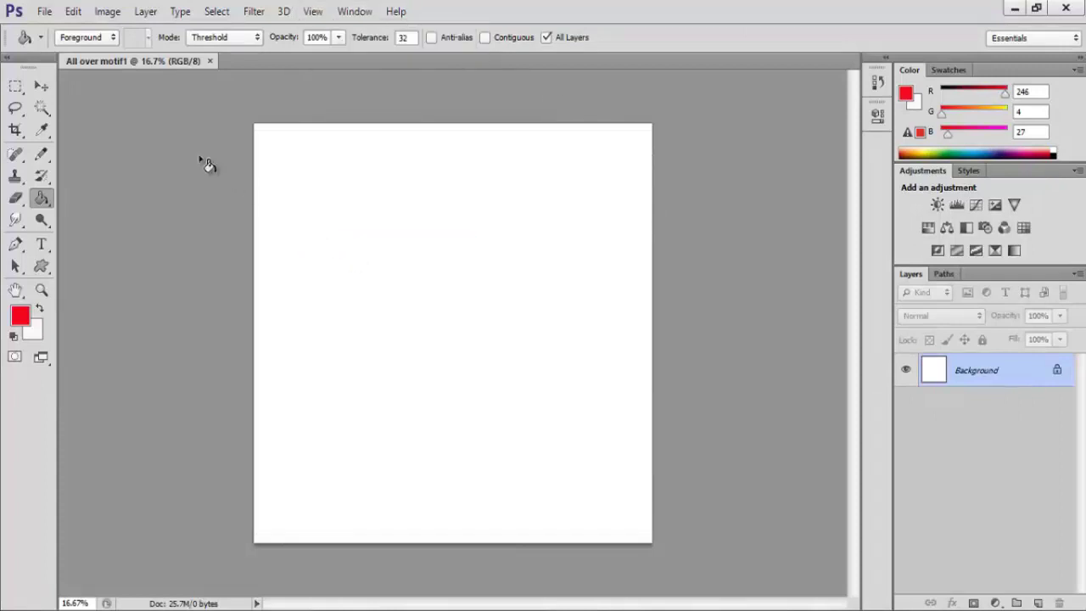
- Fill the white canvas with the blue and maroon all-over motif pattern in Normal mode at 100% opacity
click(73, 12)
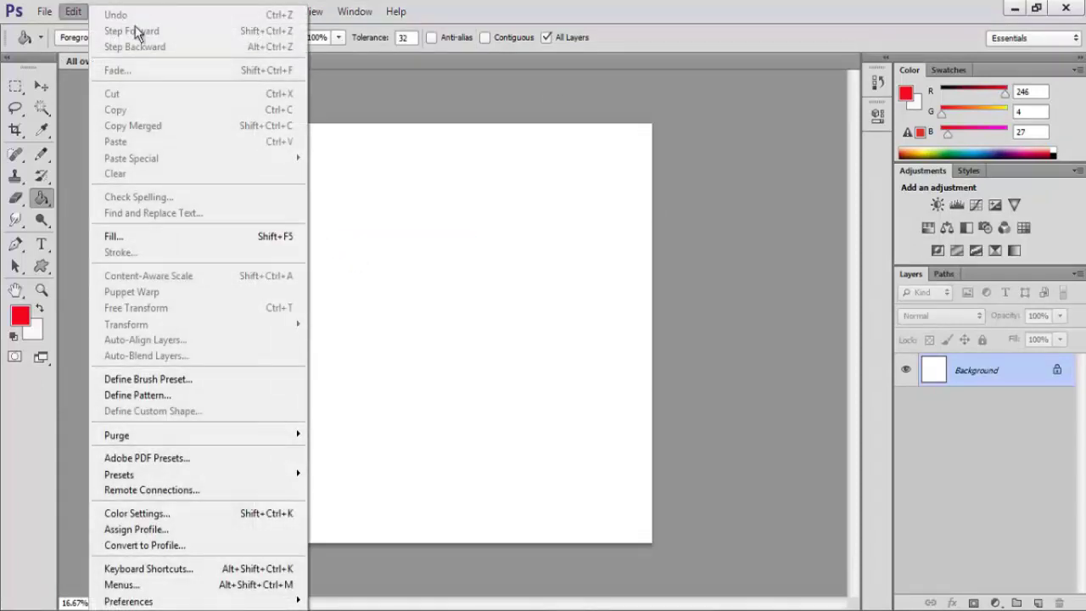
click(162, 238)
click(899, 183)
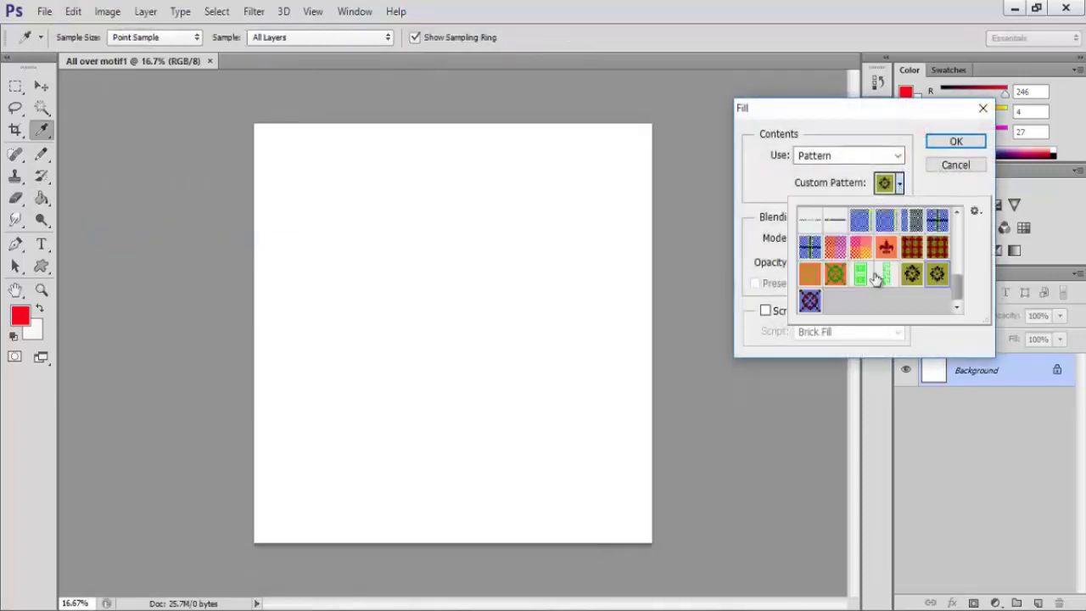
click(809, 300)
click(954, 193)
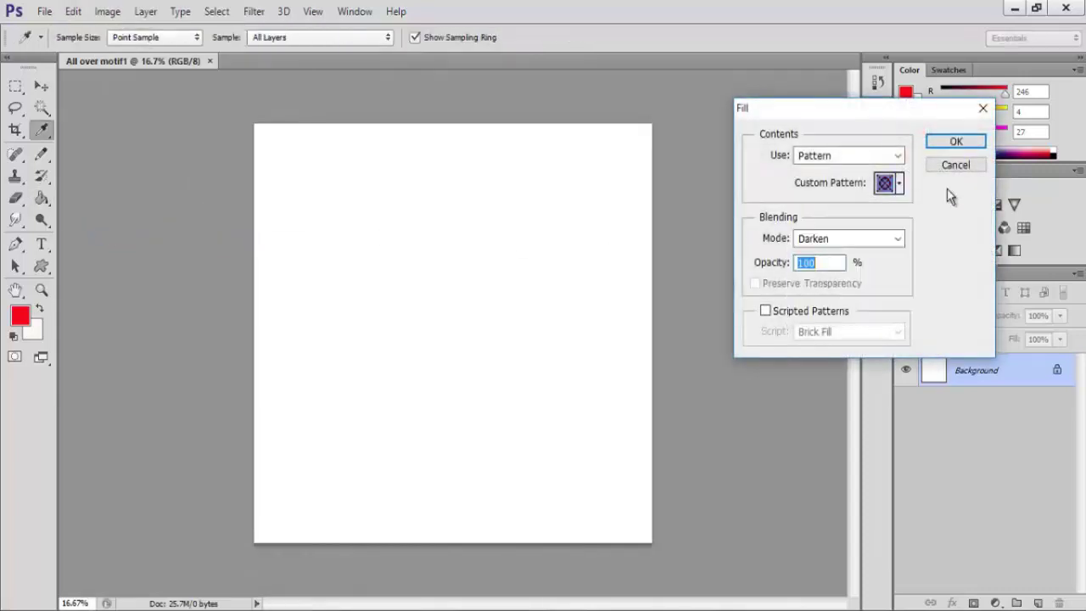
click(901, 242)
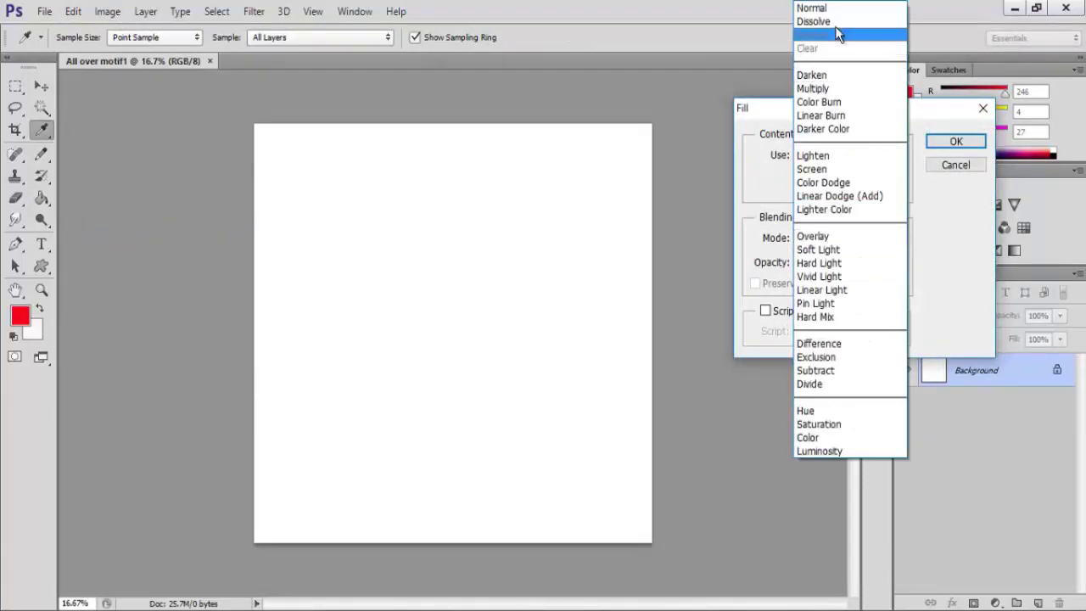
click(838, 34)
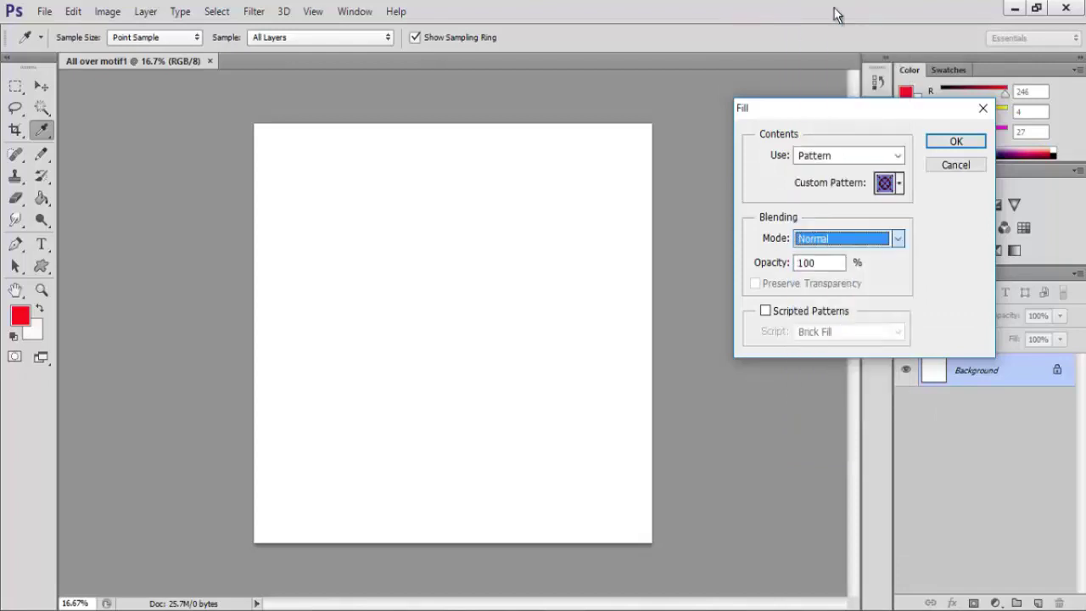
click(956, 142)
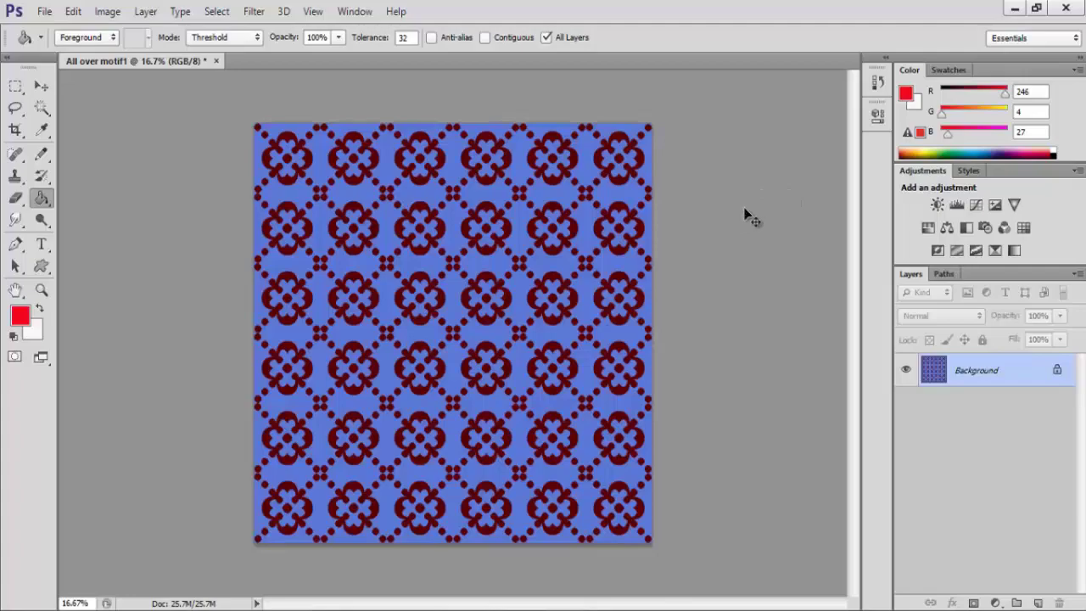
- Examine the repeated all-over motif up close for how the dots and flowers join between repeats
key(ctrl+plus)
key(ctrl+plus)
key(ctrl+plus)
key(ctrl+plus)
key(ctrl+plus)
key(ctrl+plus)
key(ctrl+plus)
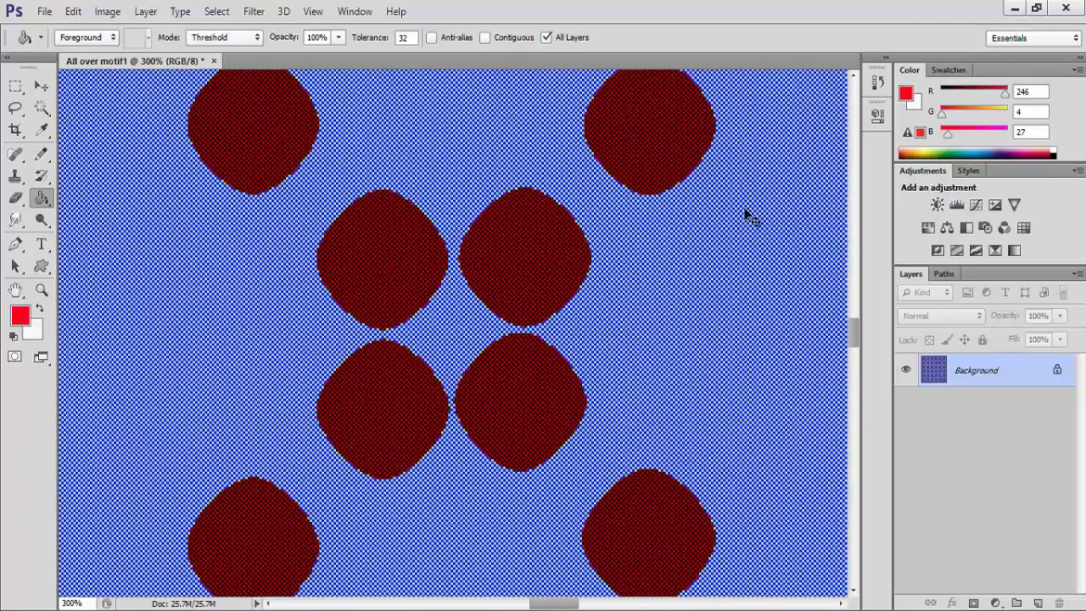
key(ctrl+minus)
key(ctrl+minus)
key(ctrl+minus)
key(ctrl+minus)
key(ctrl+minus)
key(ctrl+minus)
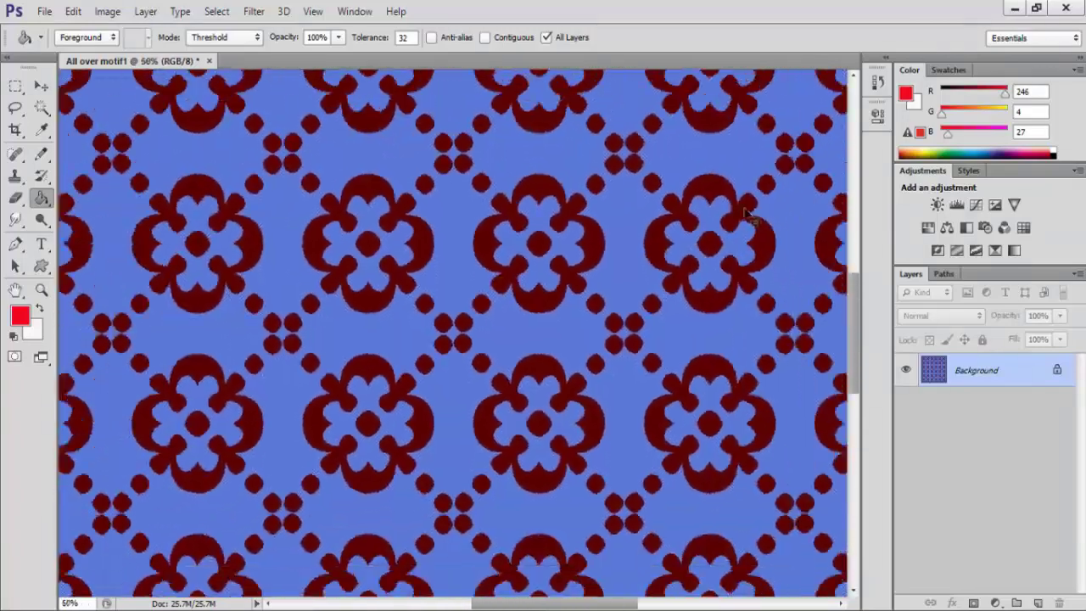
key(ctrl+minus)
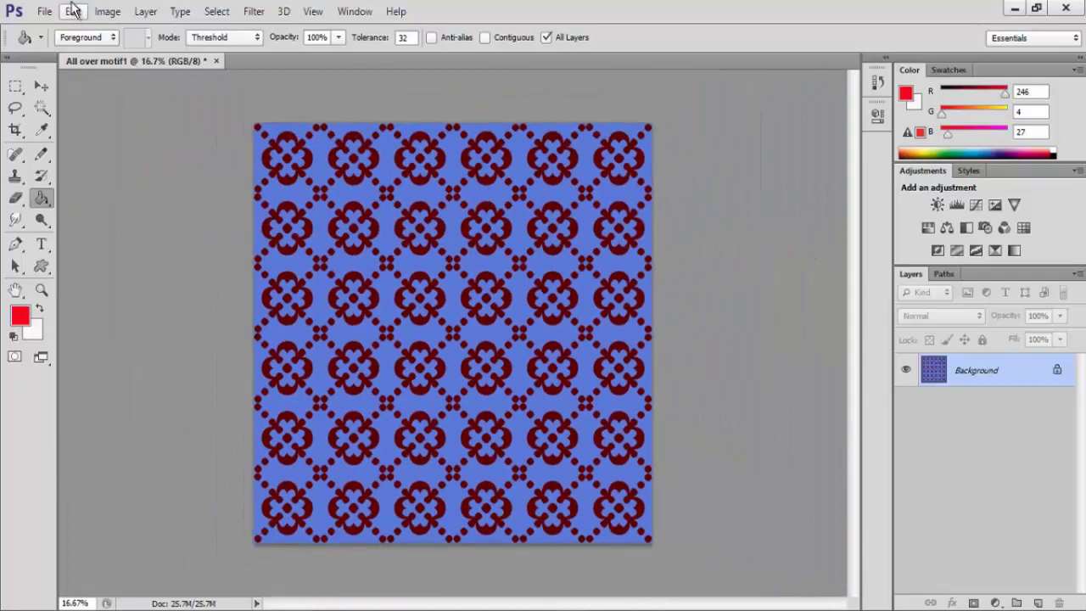
- Save the blue and maroon design as the JPEG All over motif2 in the fabric swatches folder, at maximum quality 12
click(43, 11)
click(98, 212)
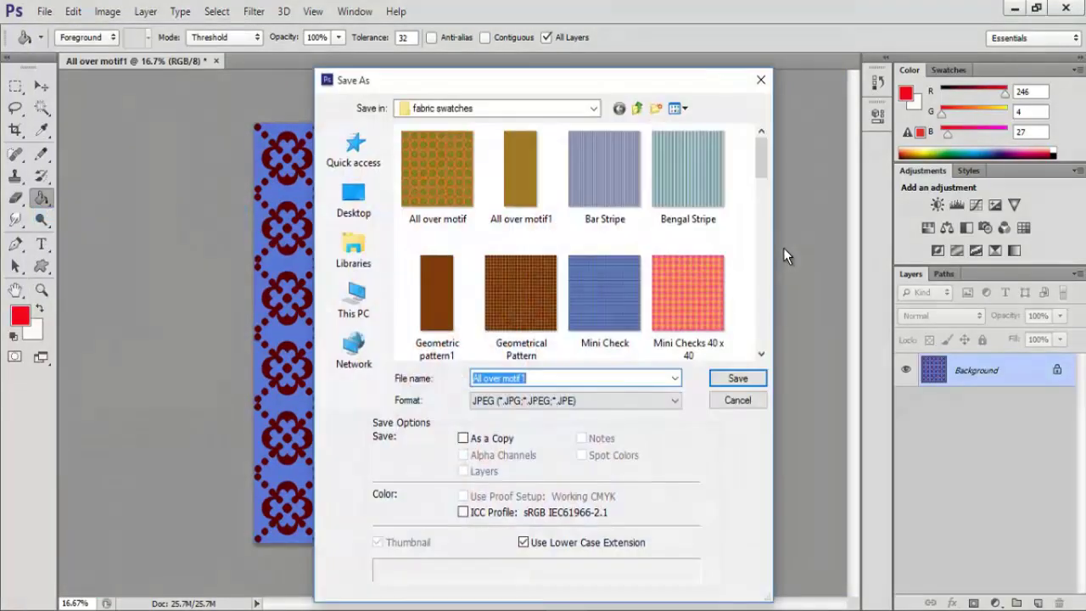
click(584, 378)
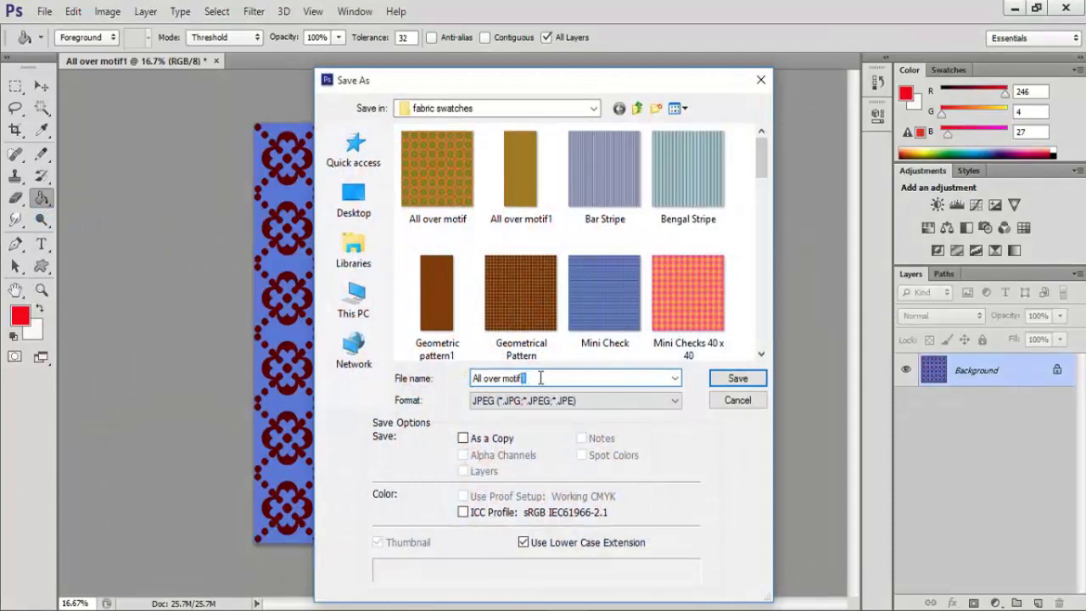
text(2)
click(755, 379)
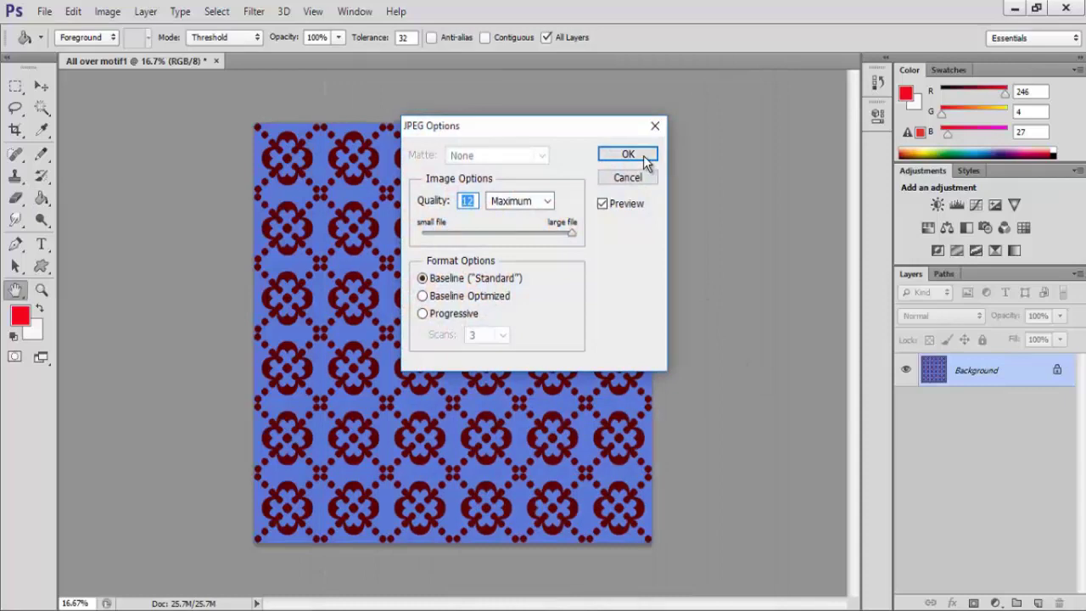
click(644, 159)
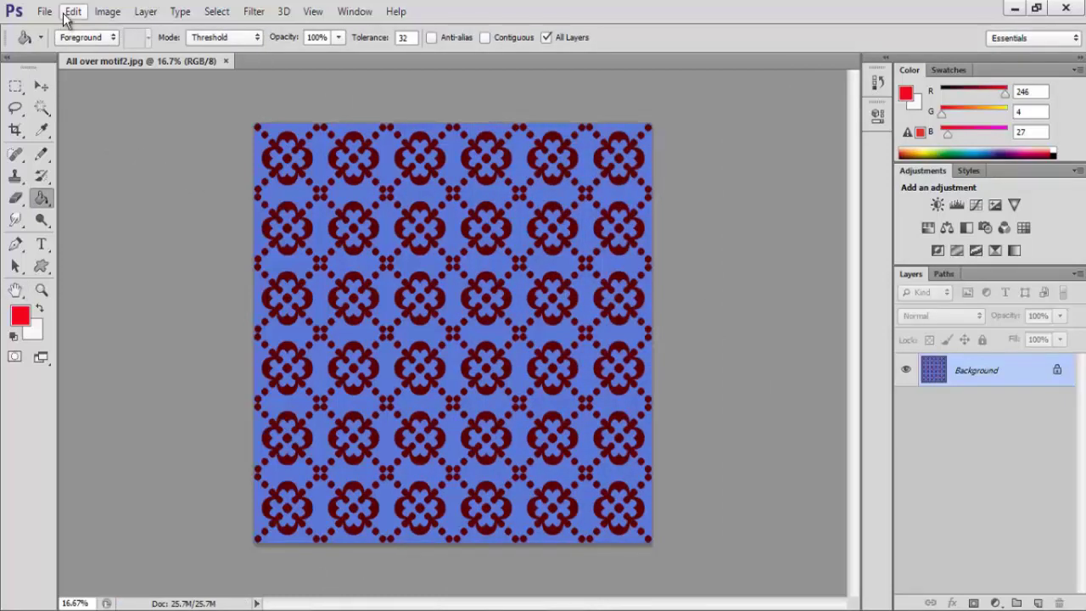
- Create another 3000 by 3000 pixel RGB document at 300 pixels/inch with a white background, keeping the default name
click(44, 11)
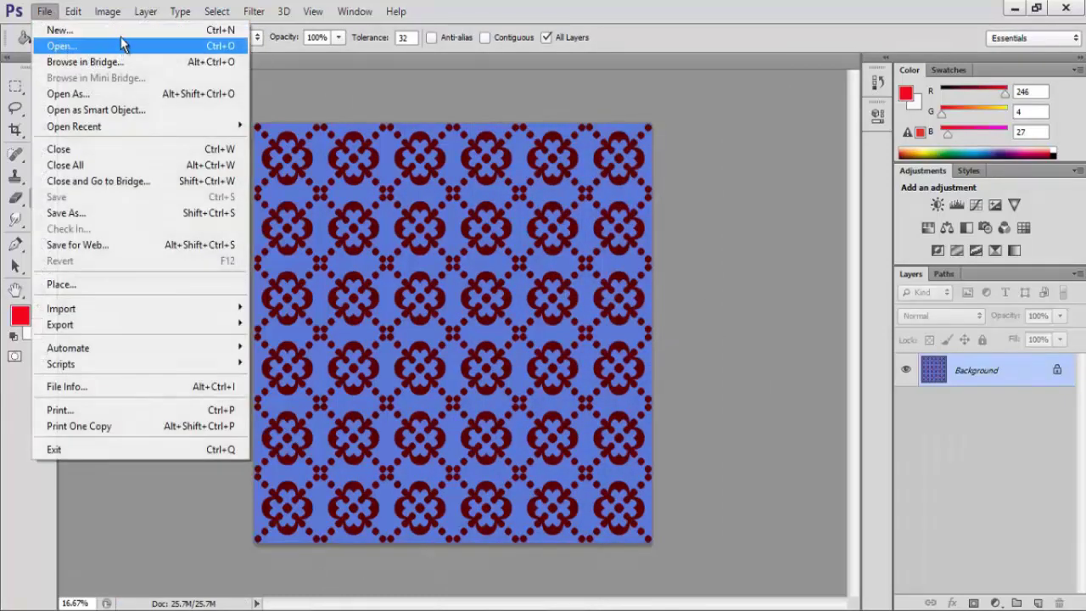
click(110, 29)
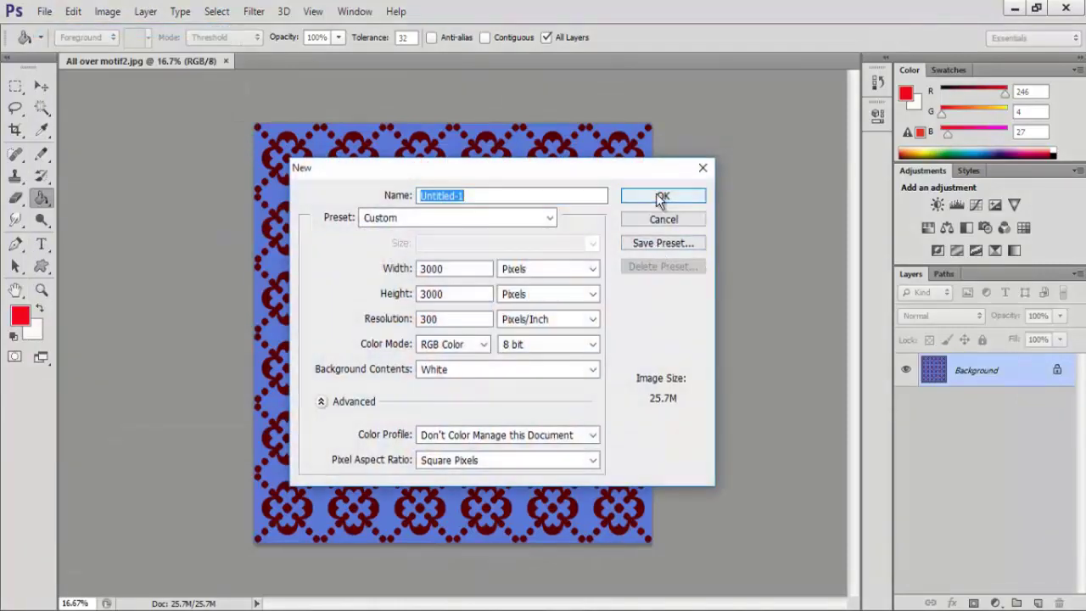
click(661, 197)
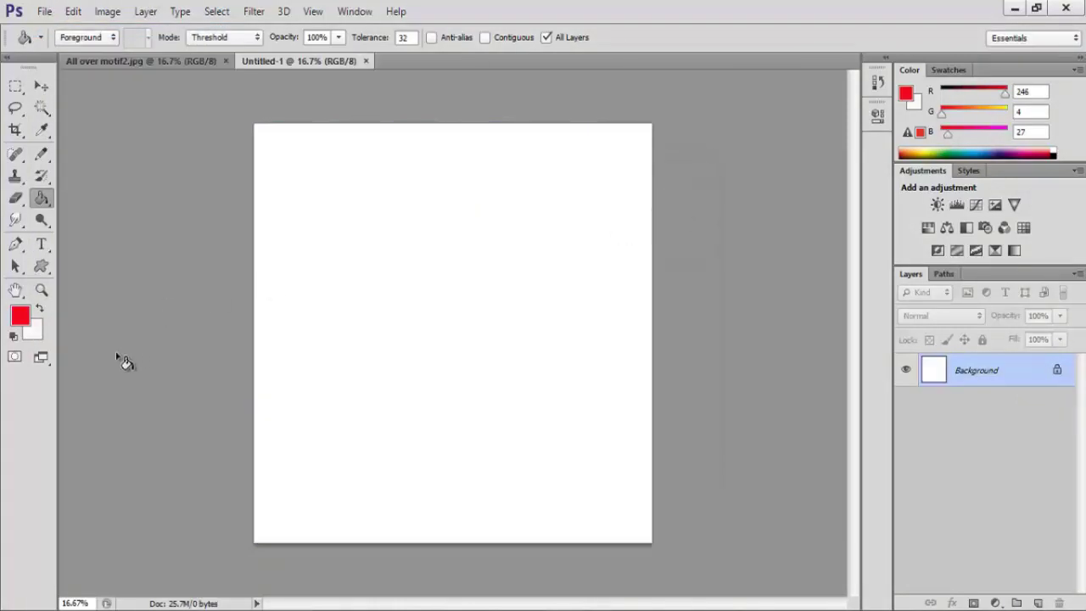
- Set the foreground colour to light pink, RGB 245, 143, 153, and fill the new white canvas with it
click(22, 321)
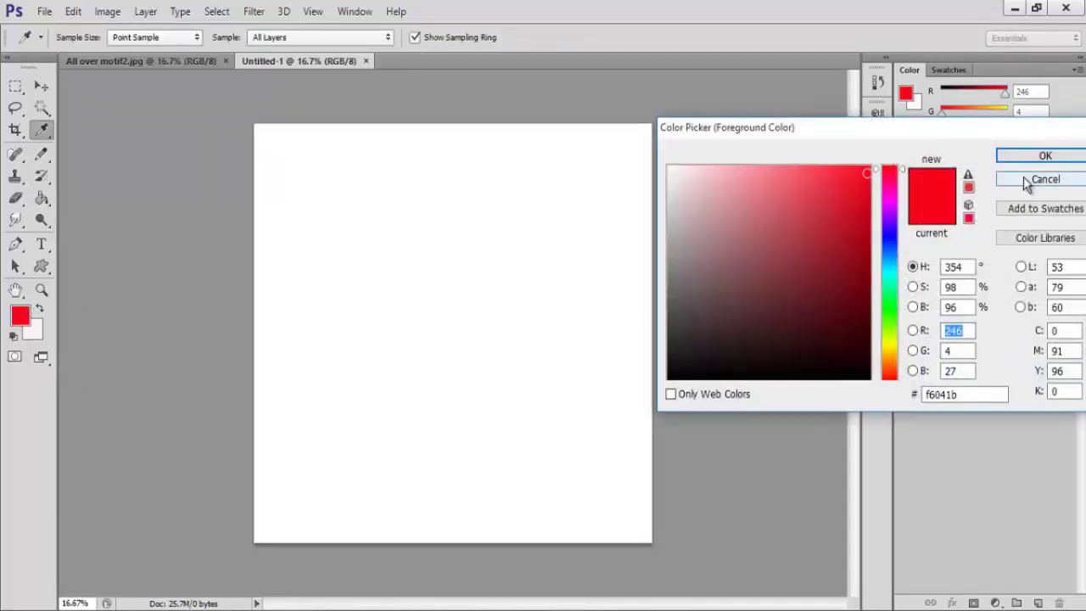
click(750, 182)
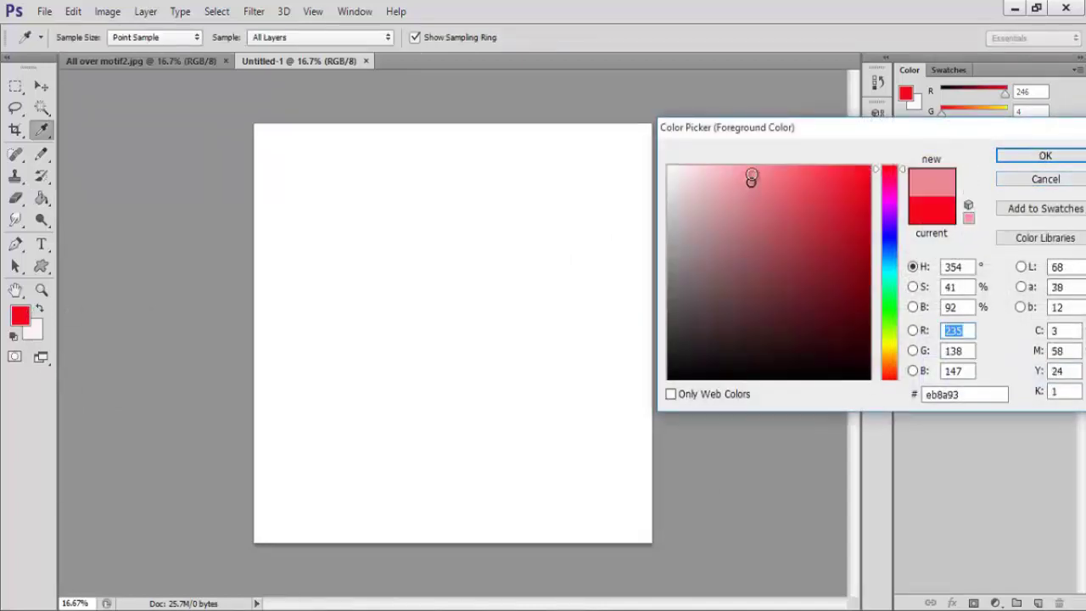
click(1045, 156)
click(446, 200)
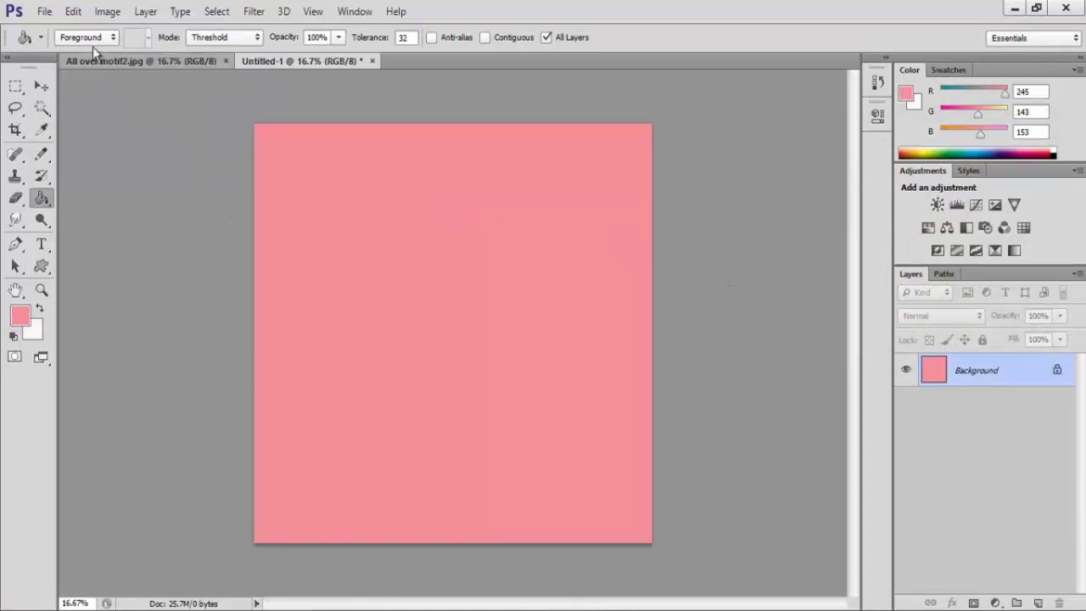
- Fill the pink canvas with the dotted flower all-over pattern, using Overlay blending at 100% opacity
click(74, 12)
click(114, 244)
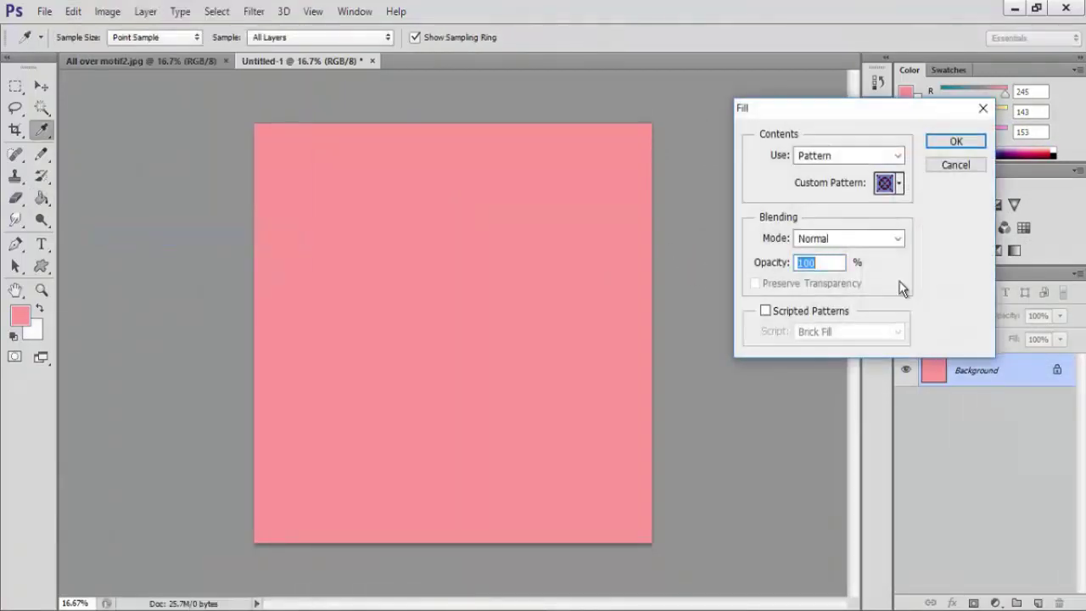
click(900, 242)
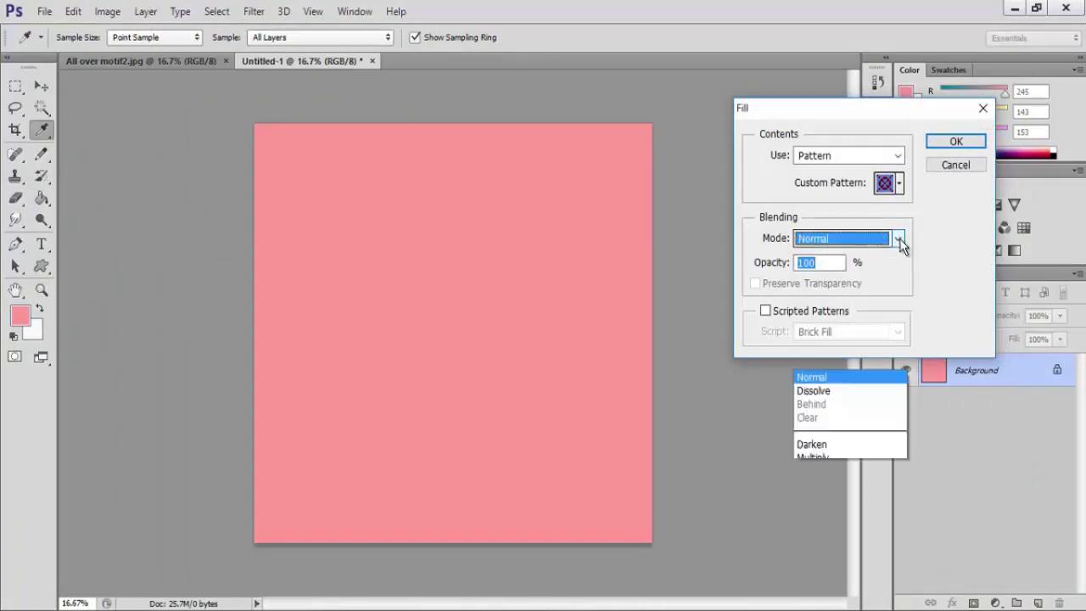
click(848, 77)
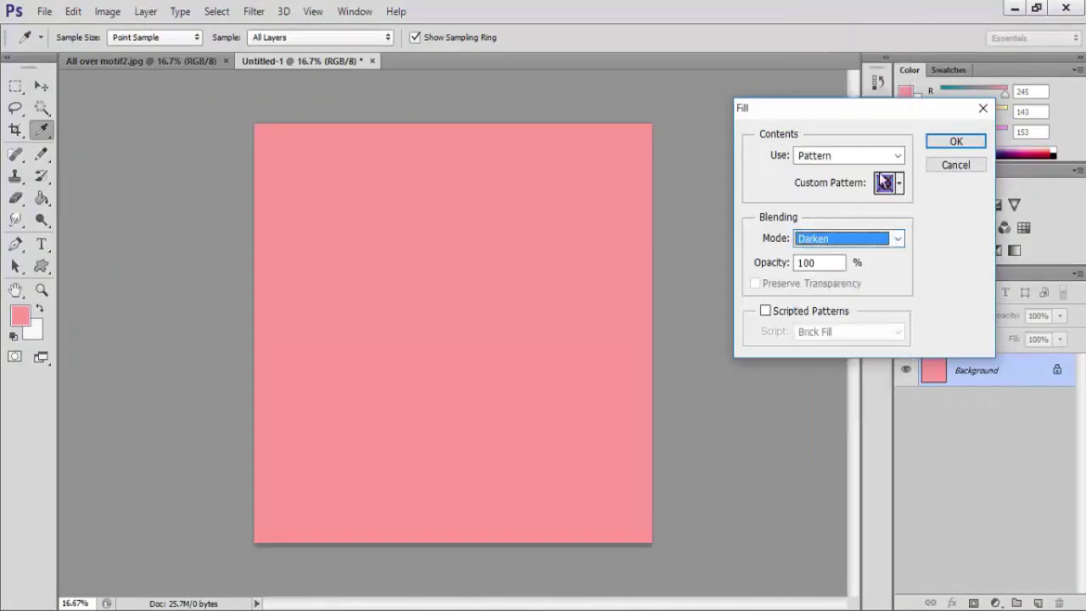
click(897, 240)
click(845, 241)
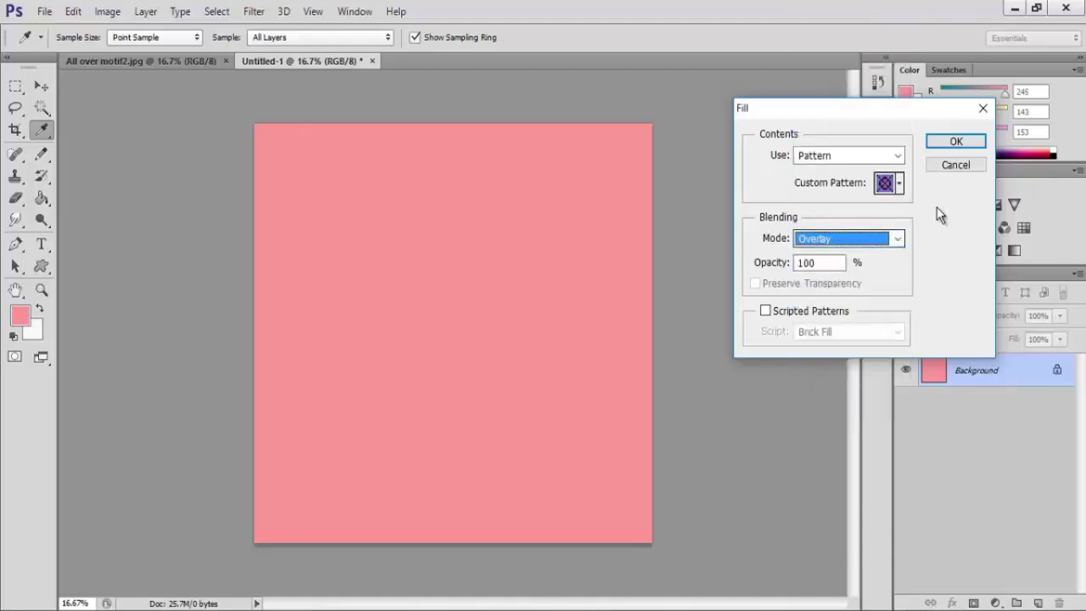
click(944, 144)
key(g)
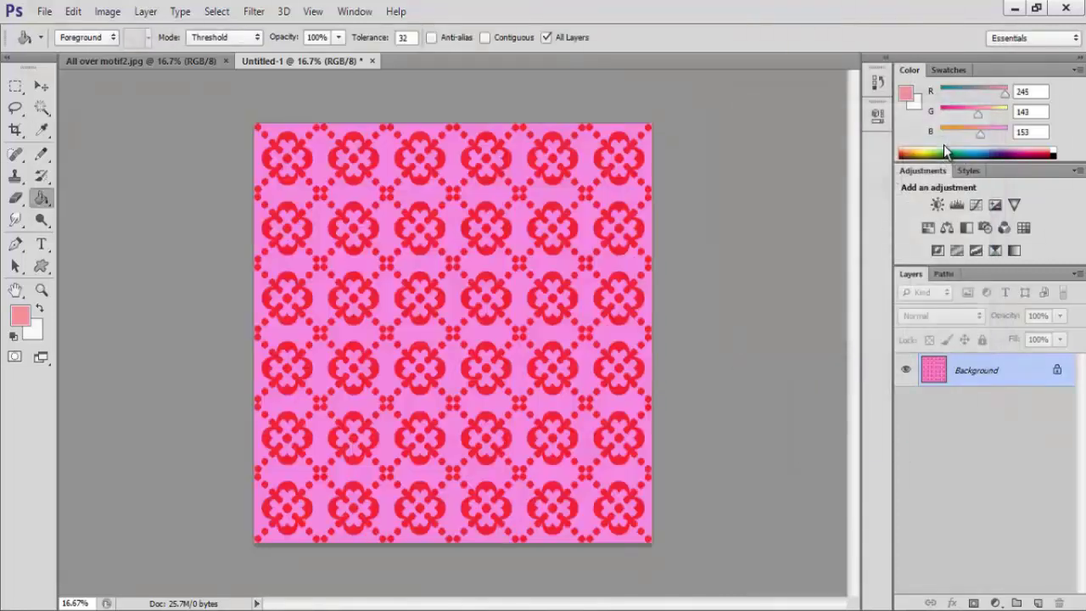
- Save the pink and red design as the JPEG all over motif 2 in the fabric swatches folder
click(54, 12)
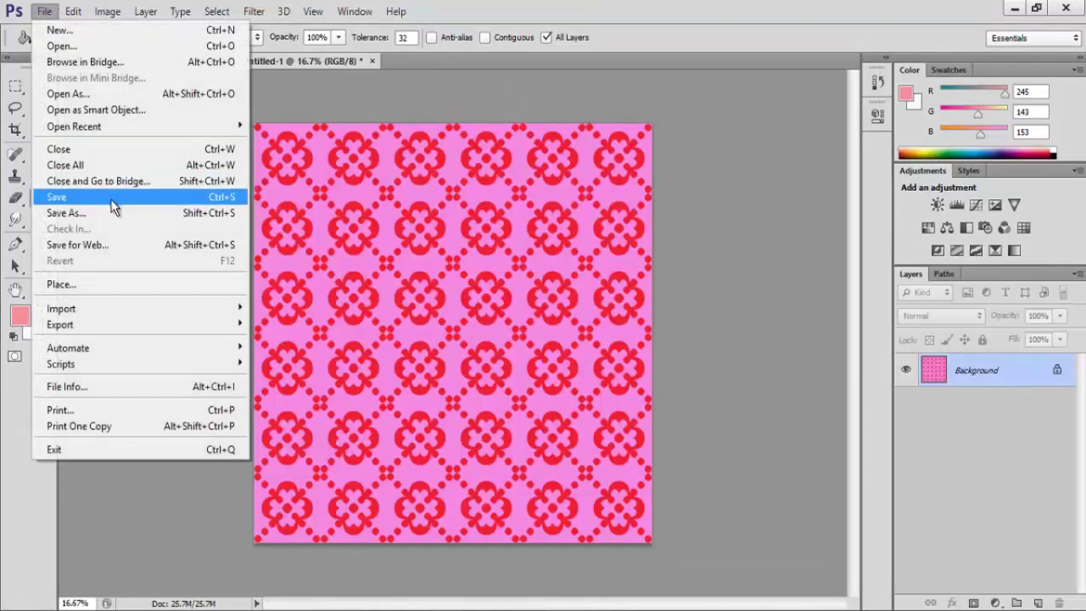
click(123, 217)
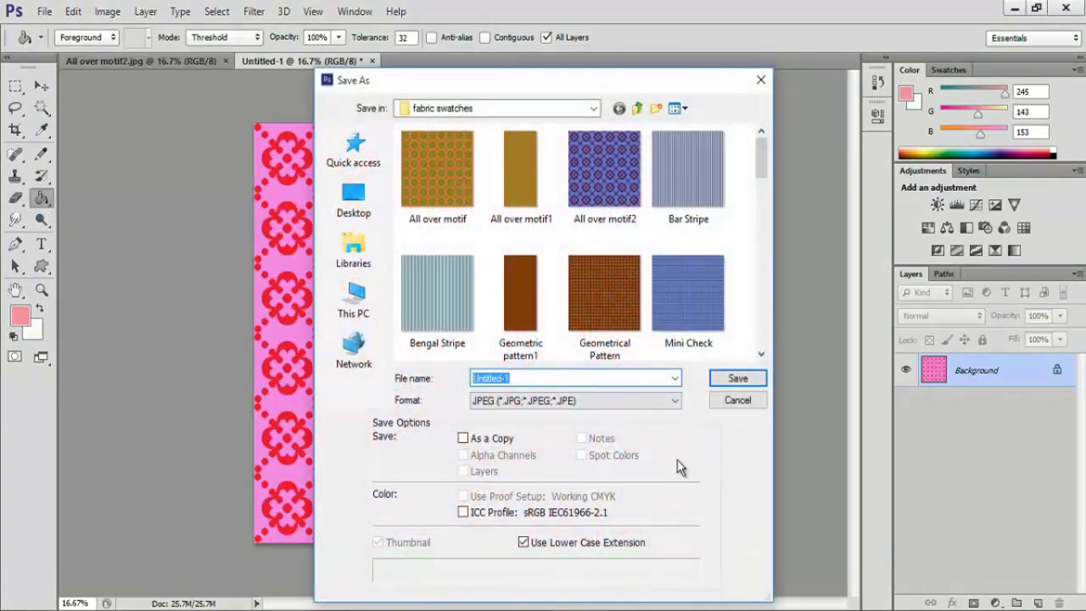
text(all over m)
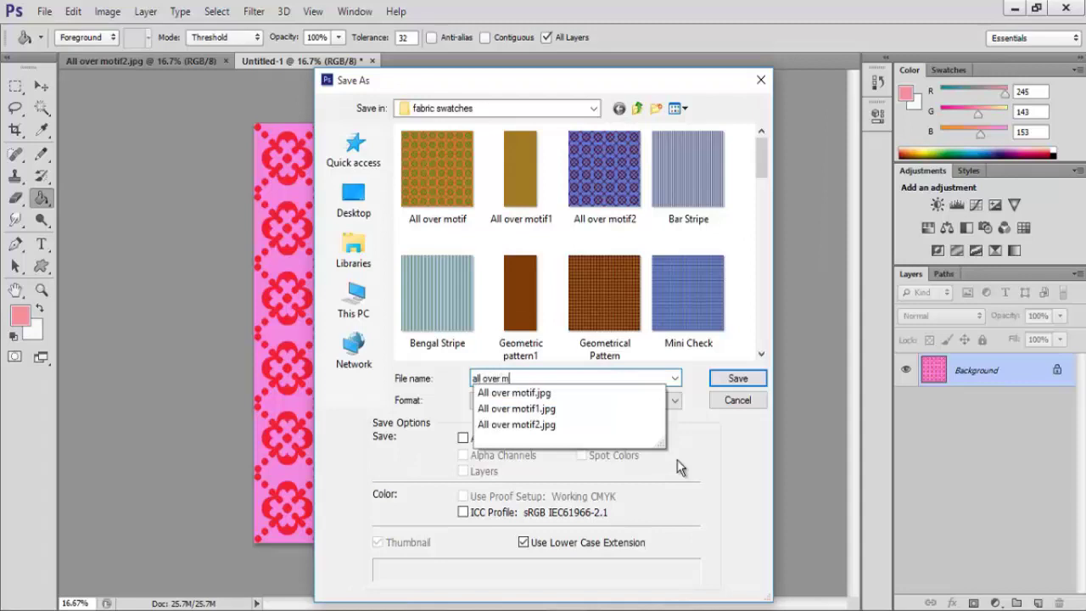
text(otif 2)
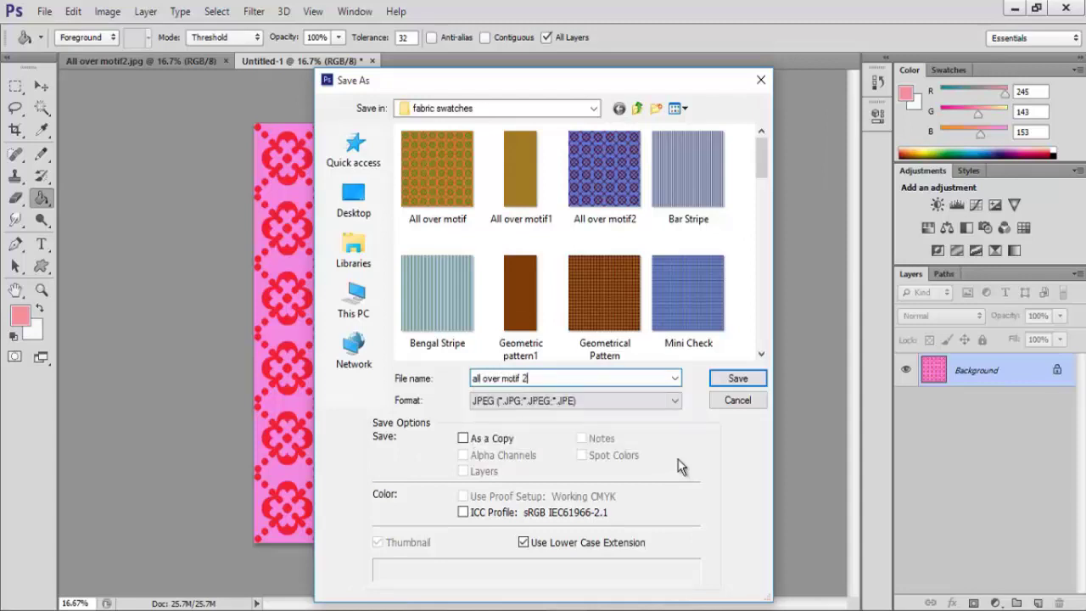
click(737, 377)
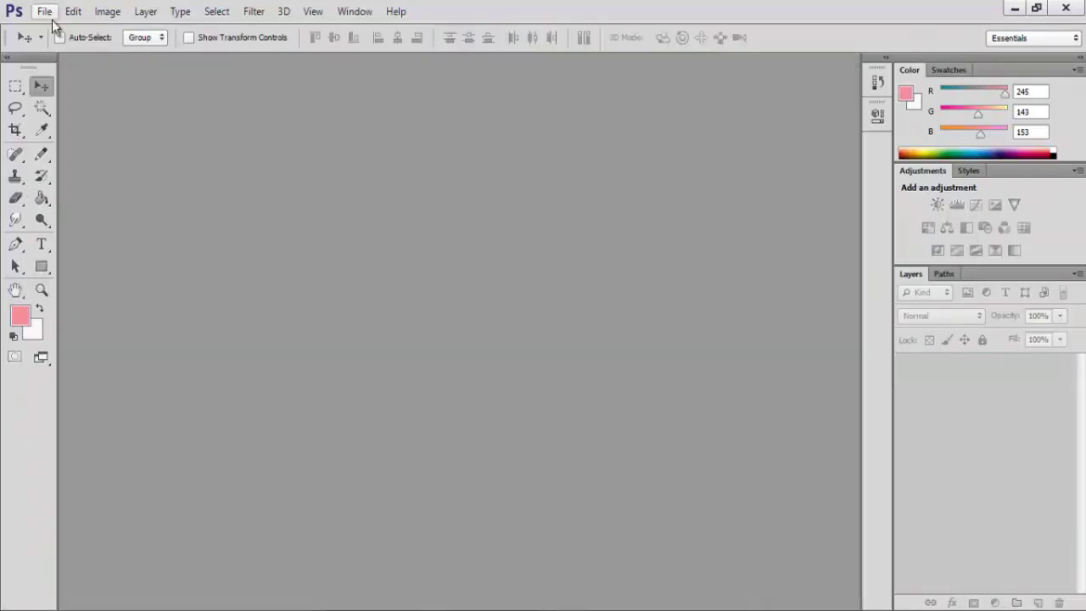
- Create a 500 by 500 pixel RGB document at 300 pixels/inch with a white background, keeping the default name
click(44, 11)
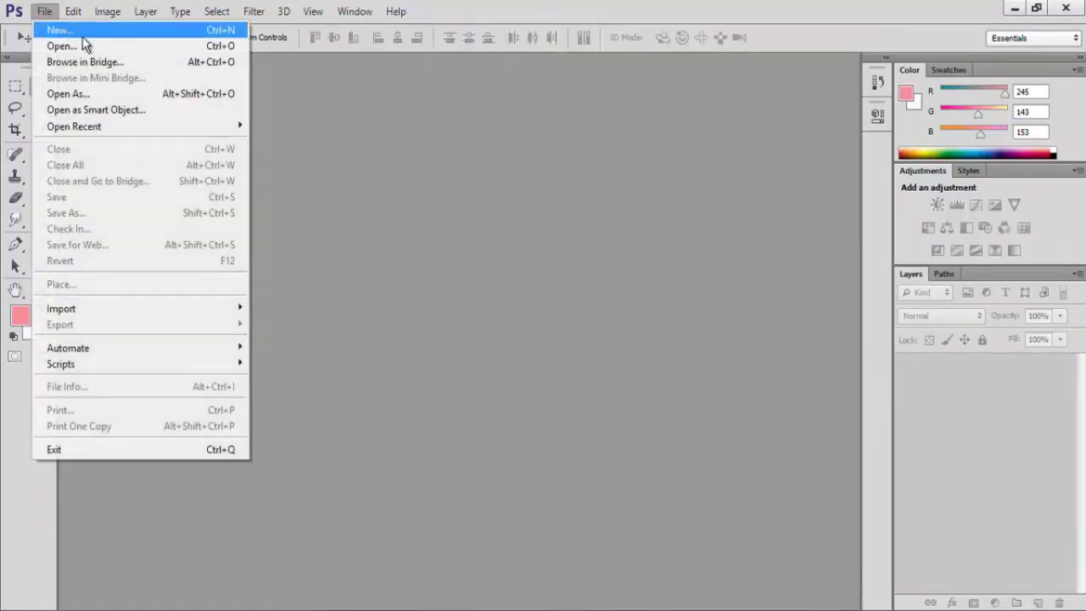
click(94, 35)
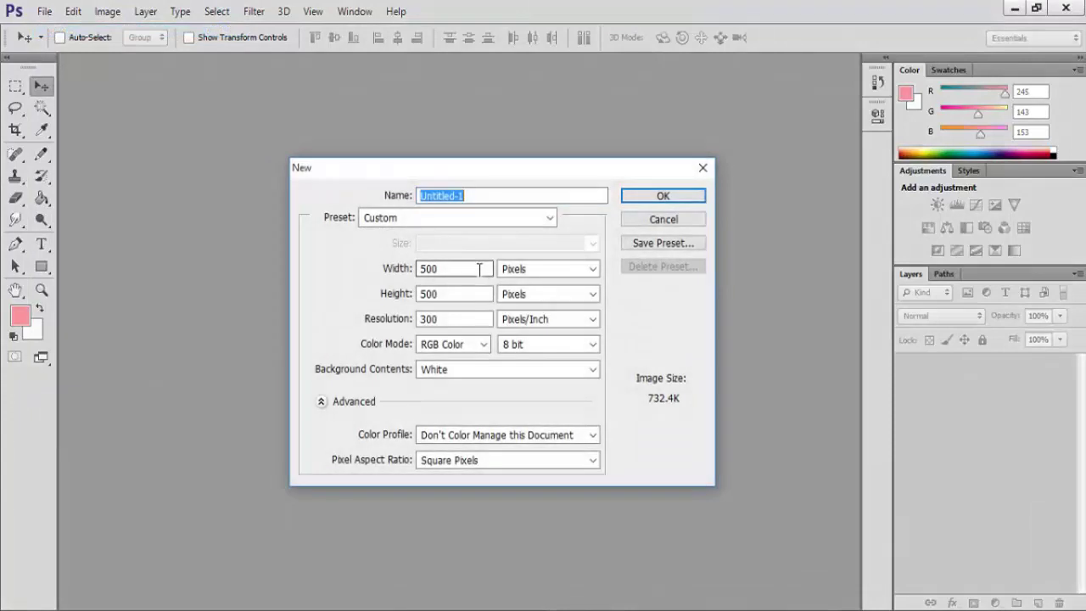
click(649, 199)
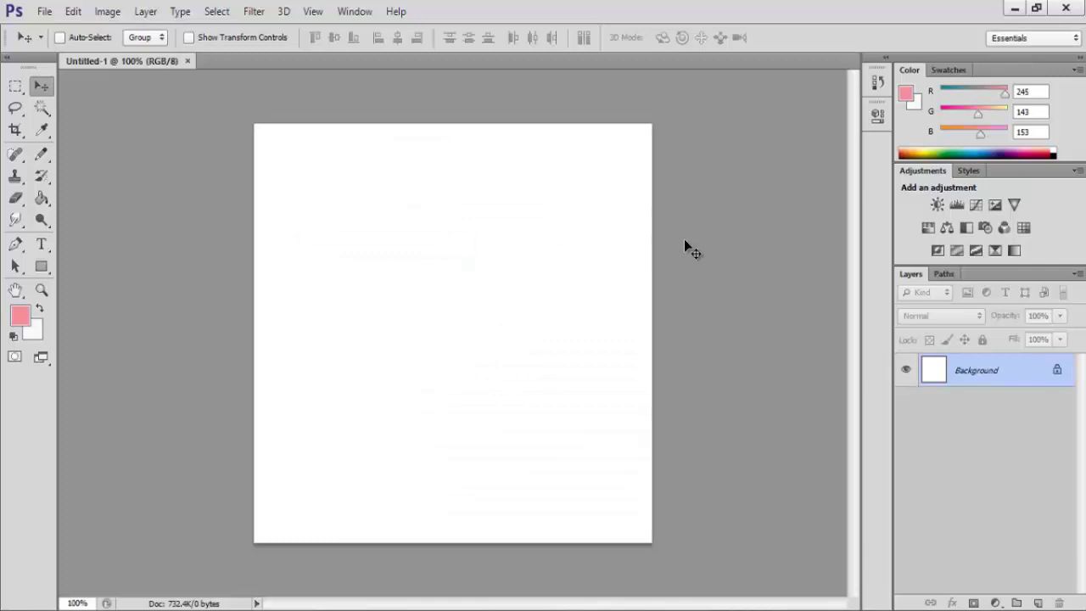
- Draw the eight-petal flower ornament custom shape with a red fill and no stroke, about 320 by 310 px
drag(50, 271, 159, 343)
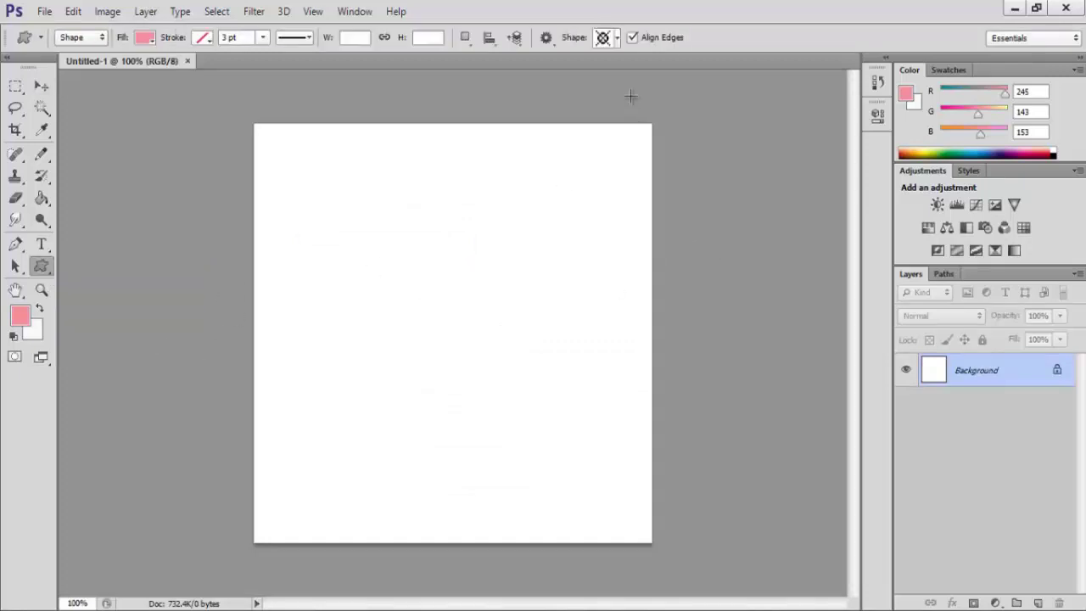
click(618, 39)
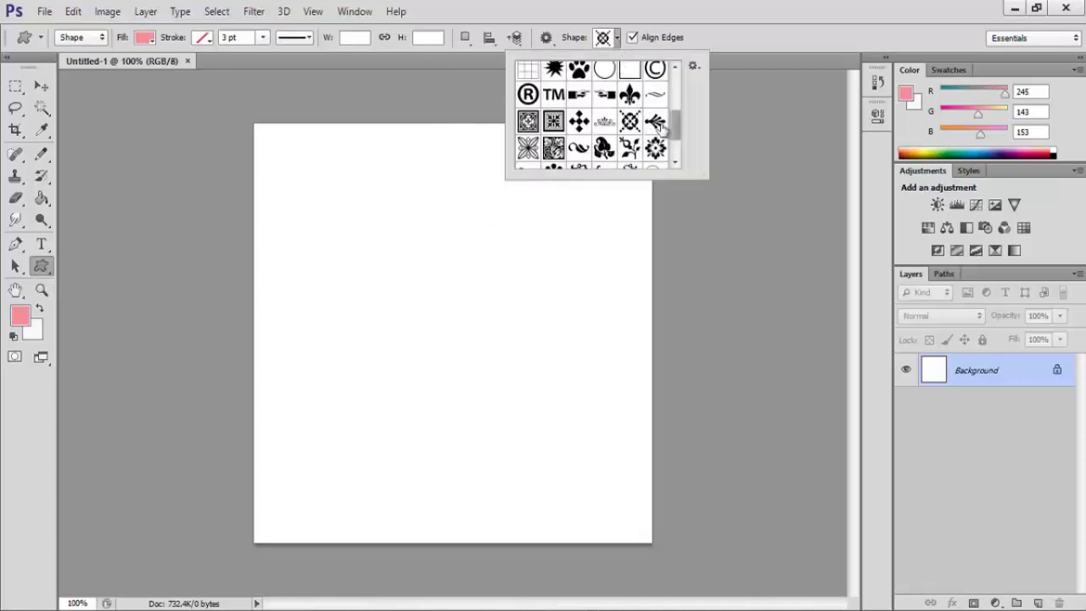
drag(676, 129, 682, 146)
click(553, 128)
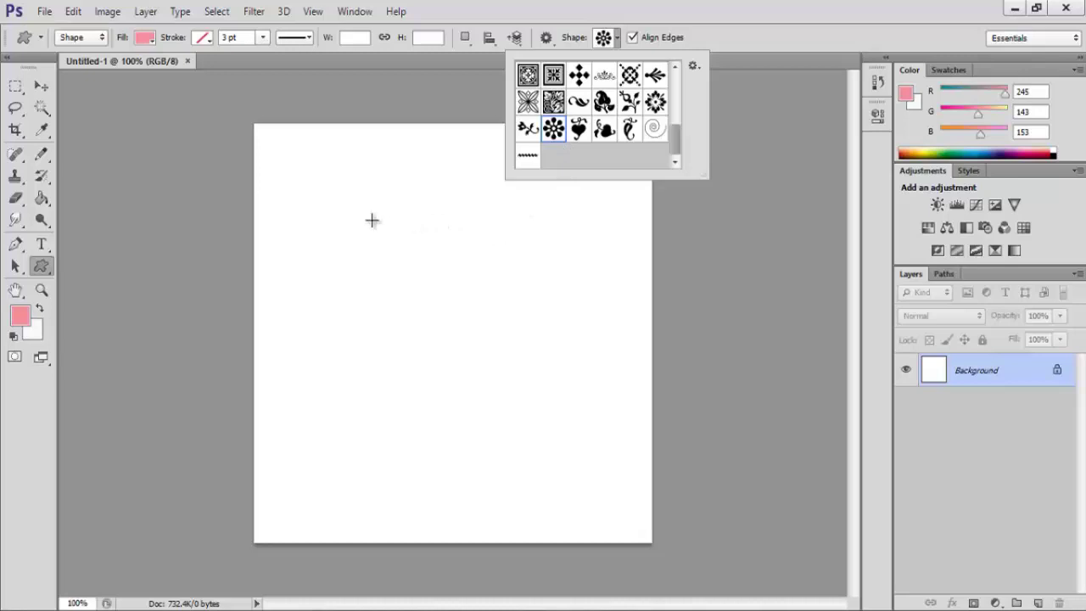
click(145, 38)
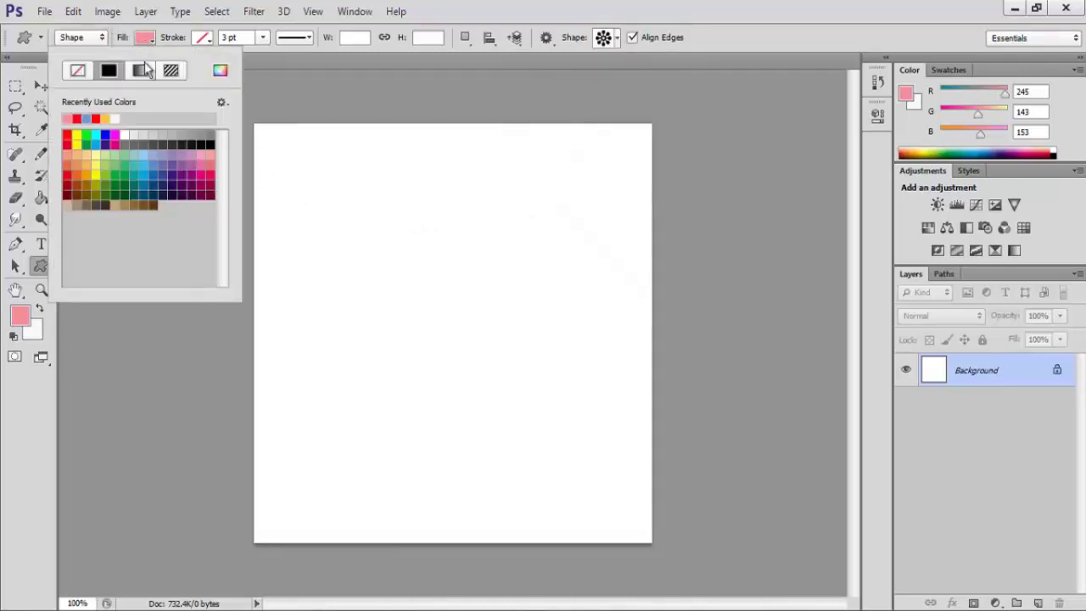
click(67, 135)
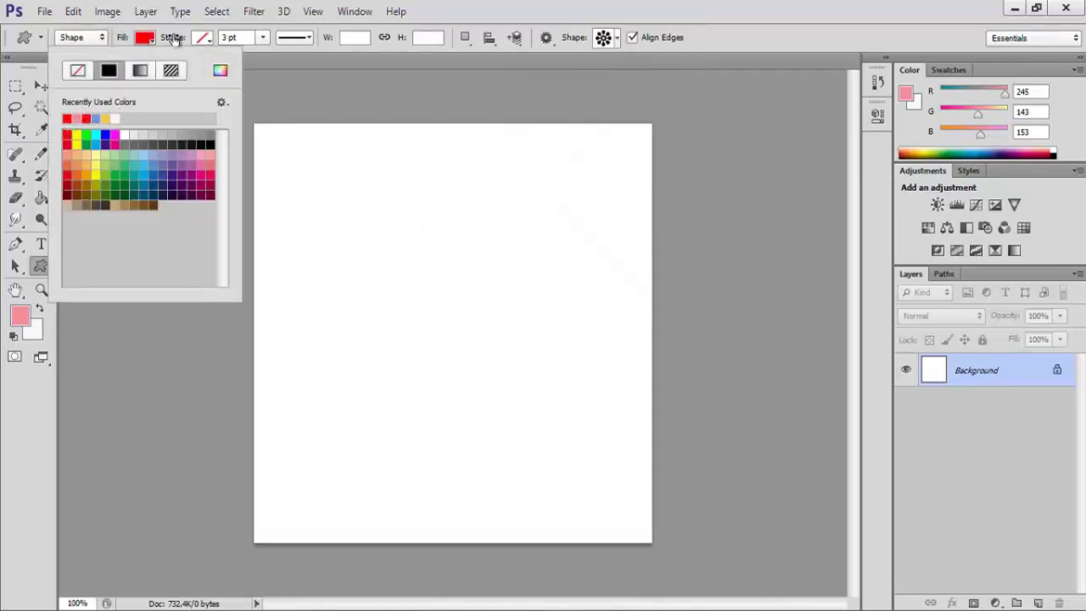
click(378, 206)
drag(378, 207, 633, 514)
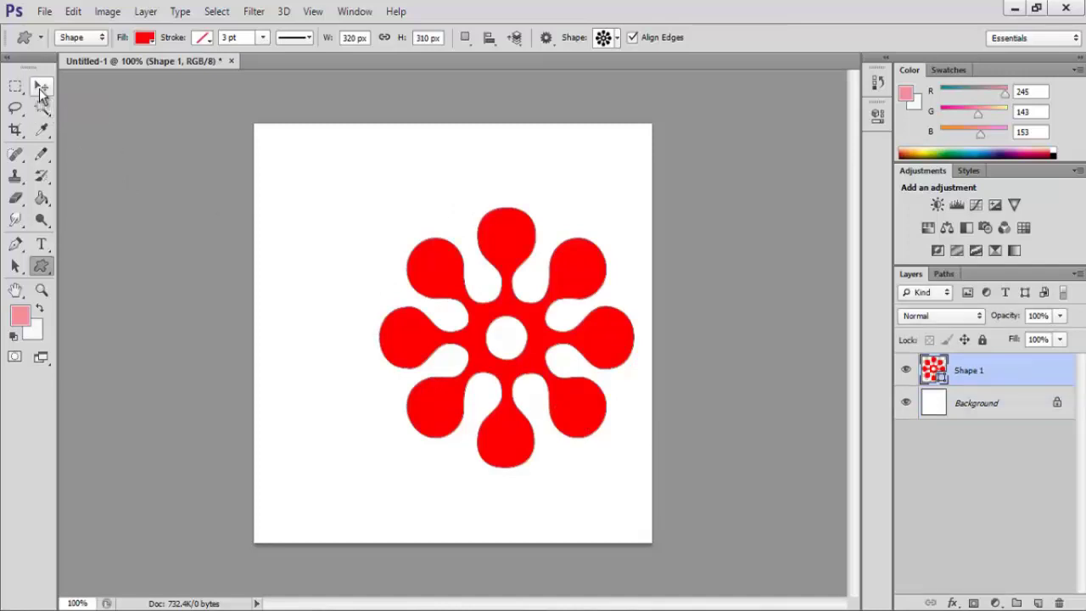
- Scale the red flower down proportionally to about 80% and position it near the centre of the canvas
click(40, 87)
drag(530, 317, 478, 309)
key(m)
click(982, 373)
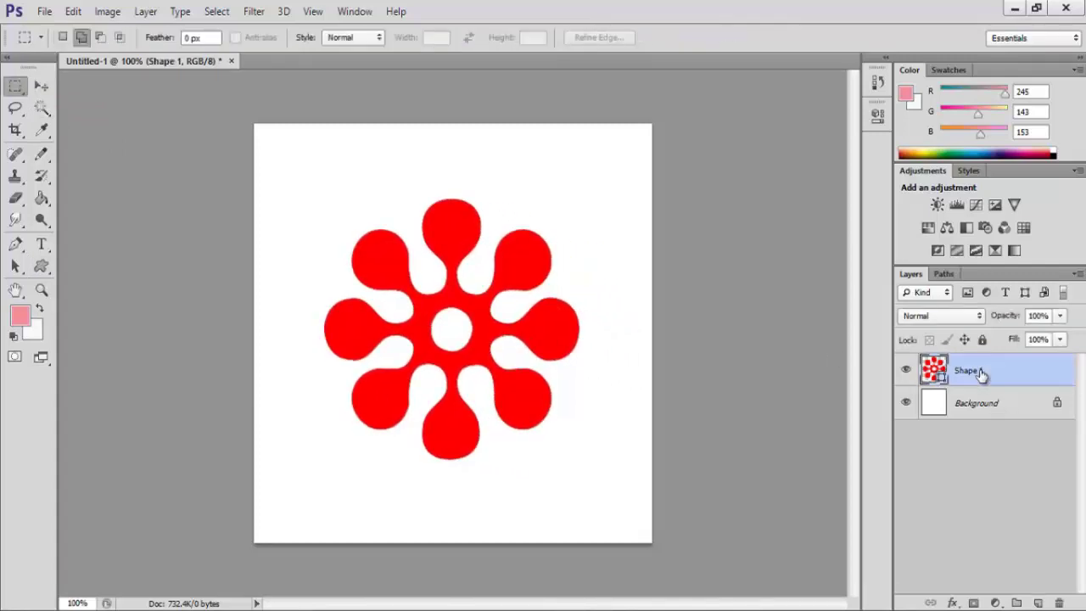
key(ctrl+t)
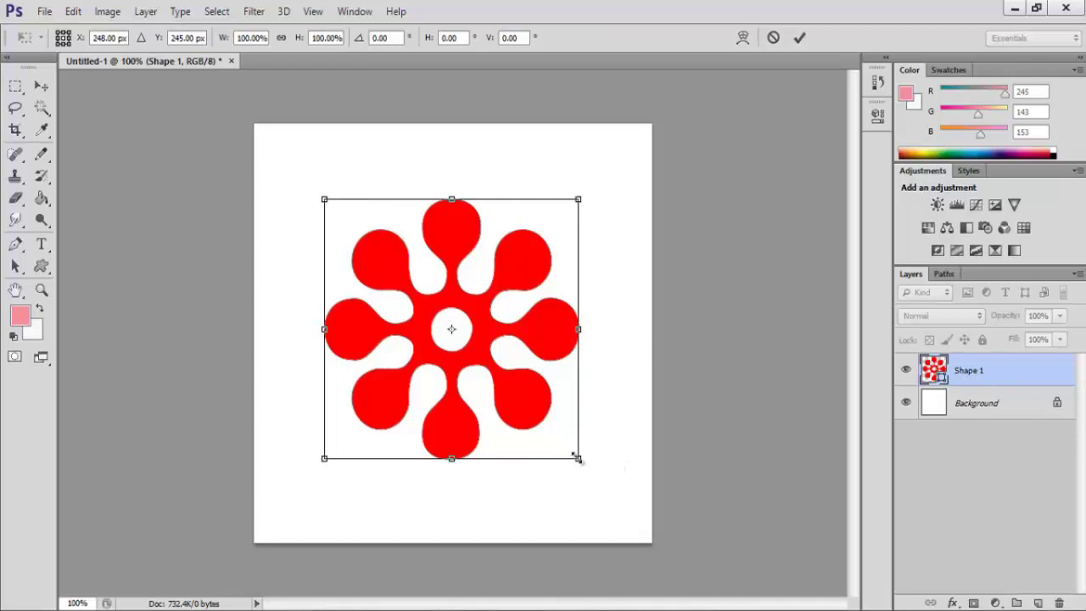
drag(576, 455, 529, 405)
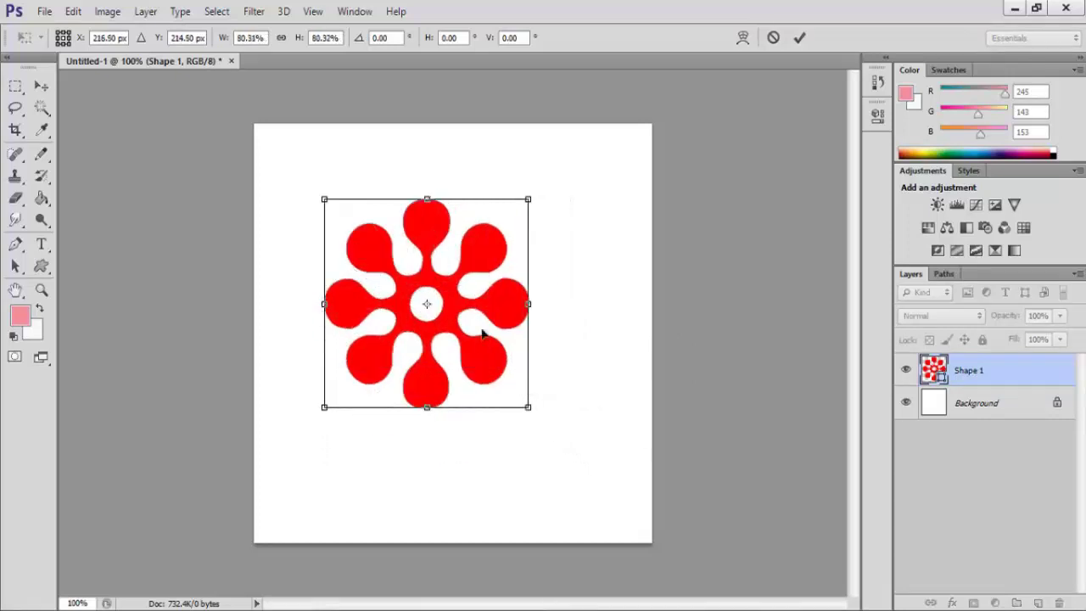
drag(453, 308, 478, 320)
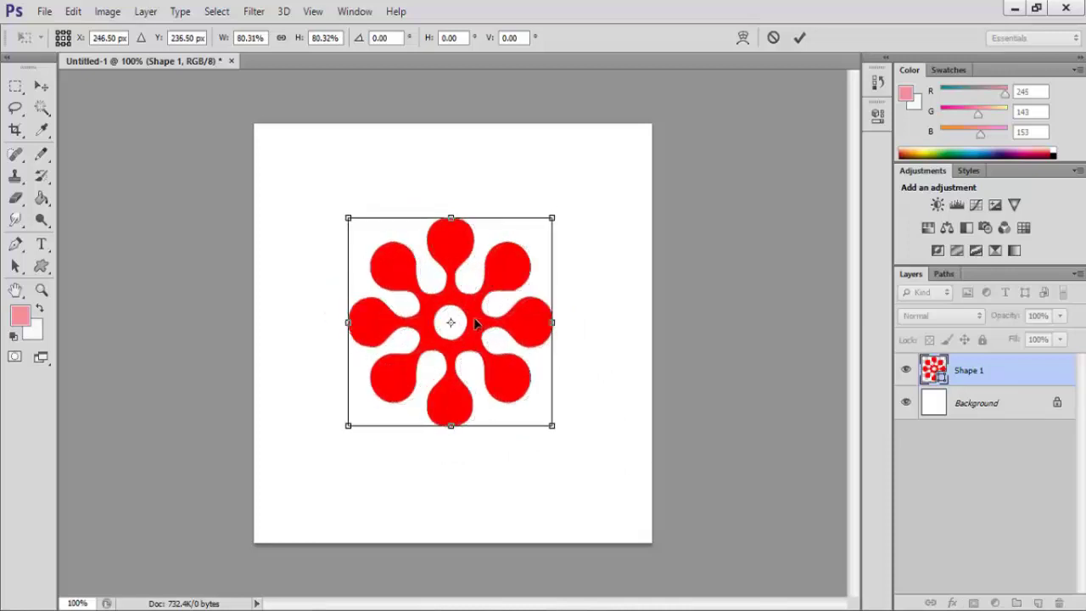
key(Return)
- Duplicate the red flower, scale the copy to about 46% and place it in the canvas's lower-left corner
key(v)
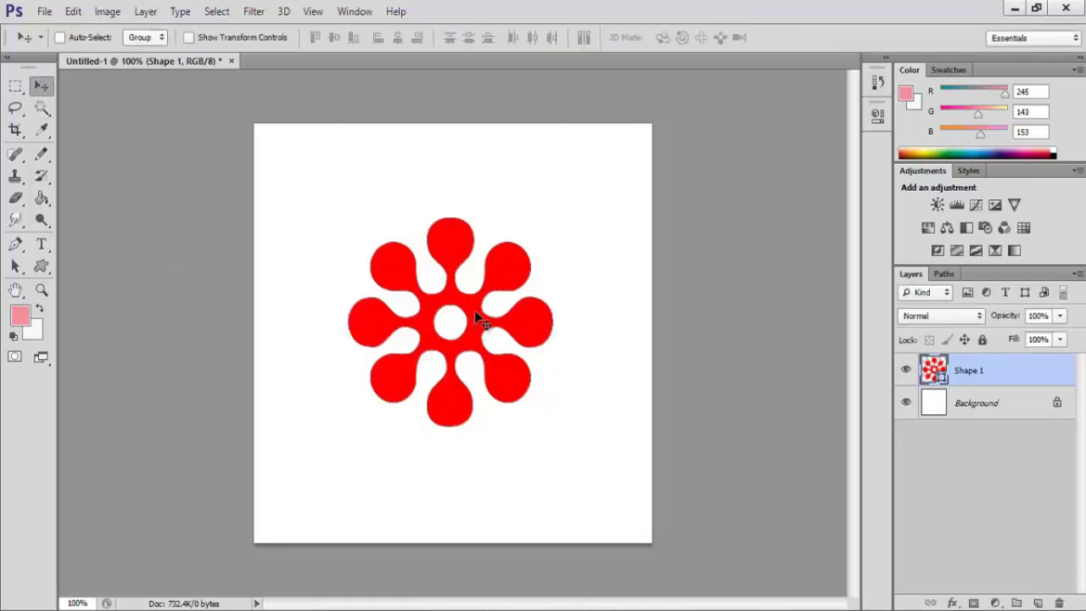
drag(475, 310, 381, 428)
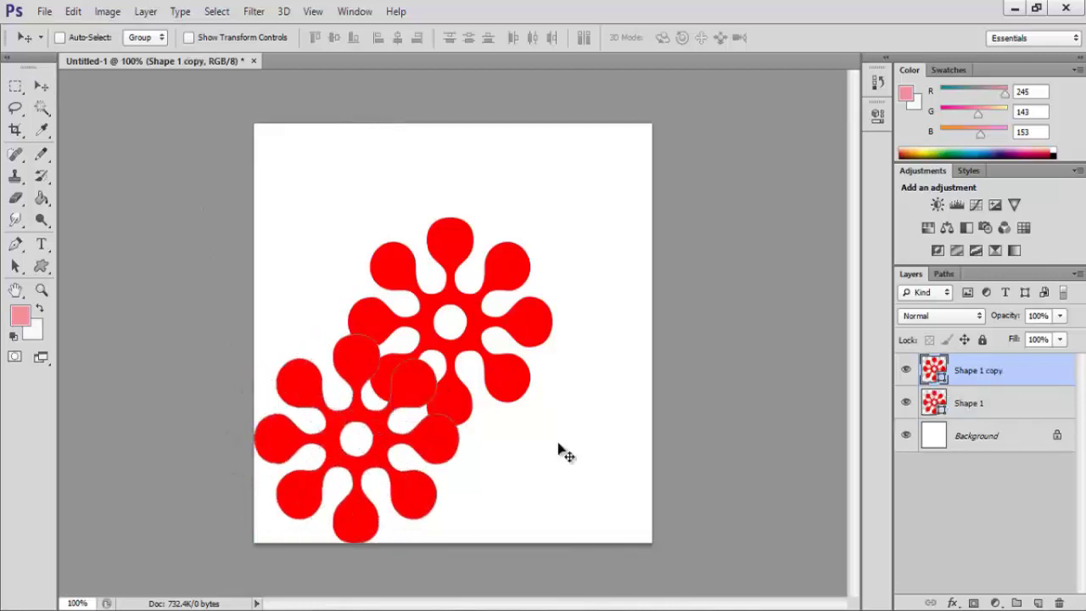
key(ctrl+t)
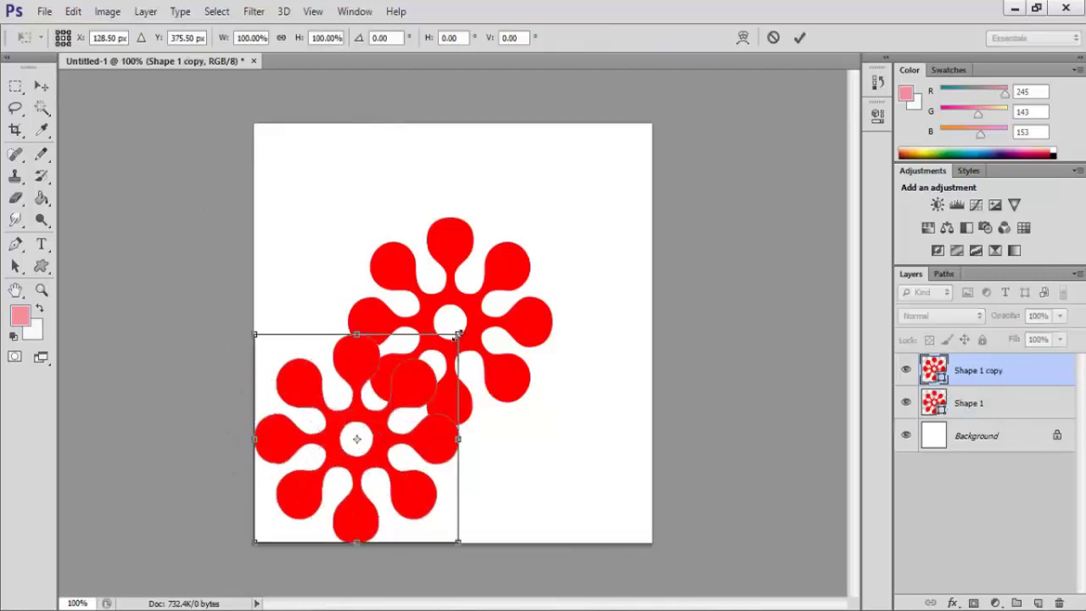
drag(458, 335, 353, 447)
drag(313, 504, 331, 475)
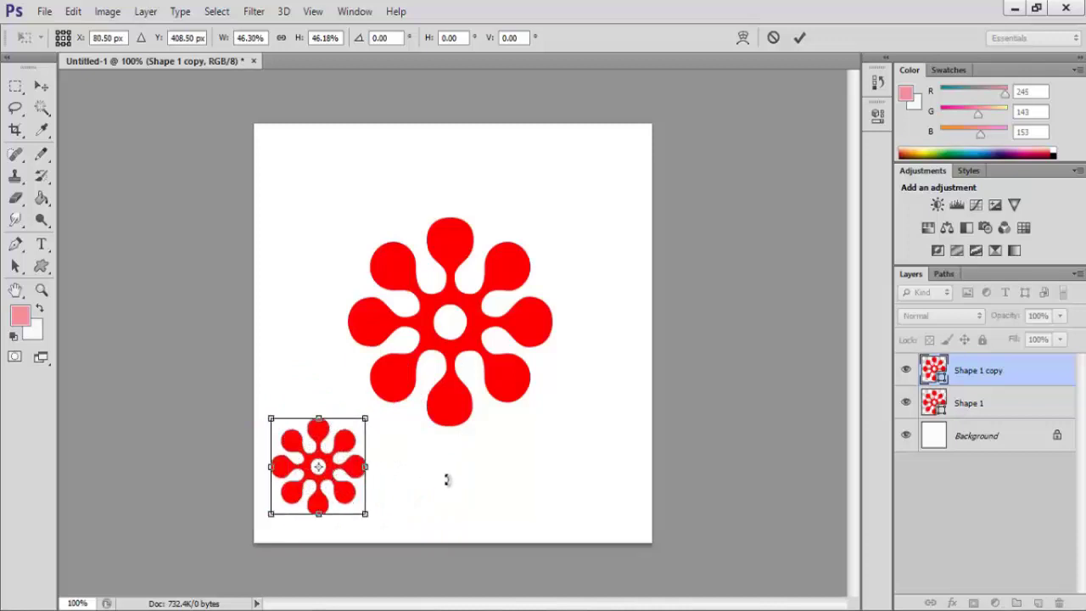
key(Return)
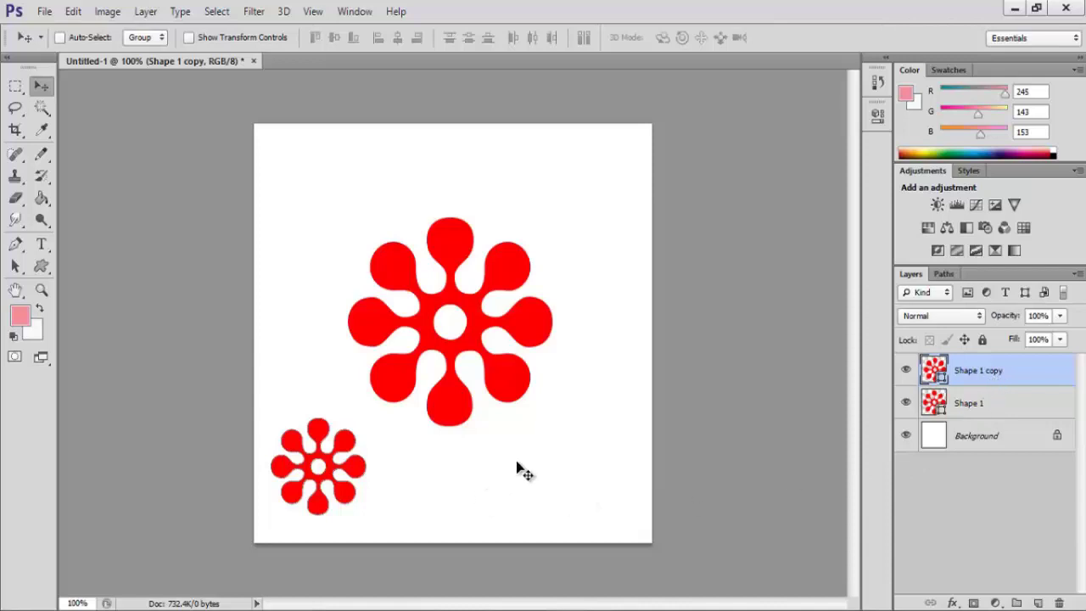
- Duplicate the small flower layer and move the copy straight up to the canvas's upper-left corner
right_click(659, 82)
click(722, 133)
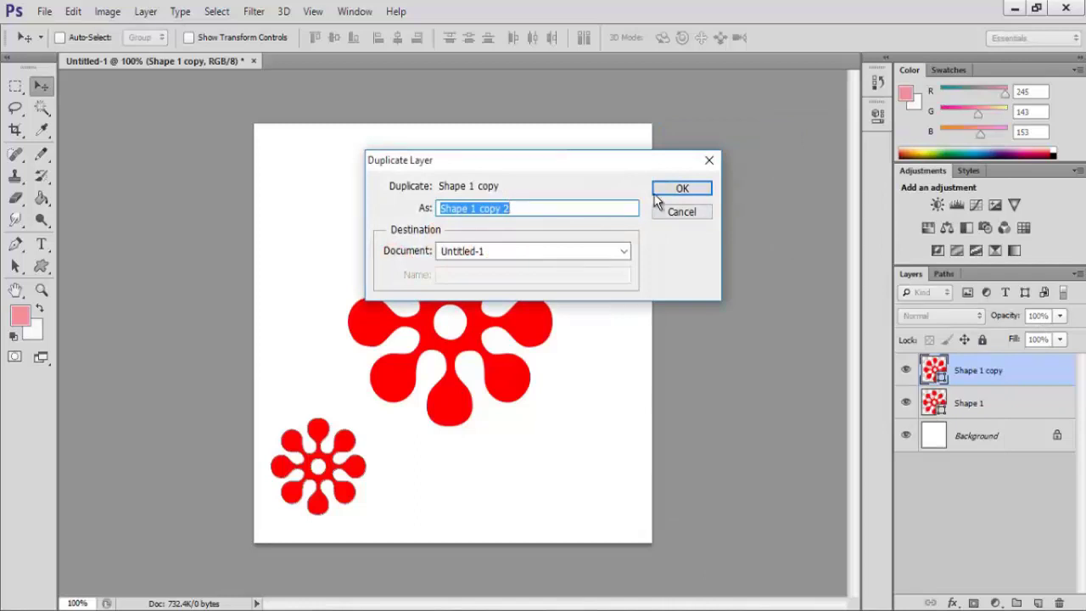
click(667, 193)
drag(334, 469, 333, 184)
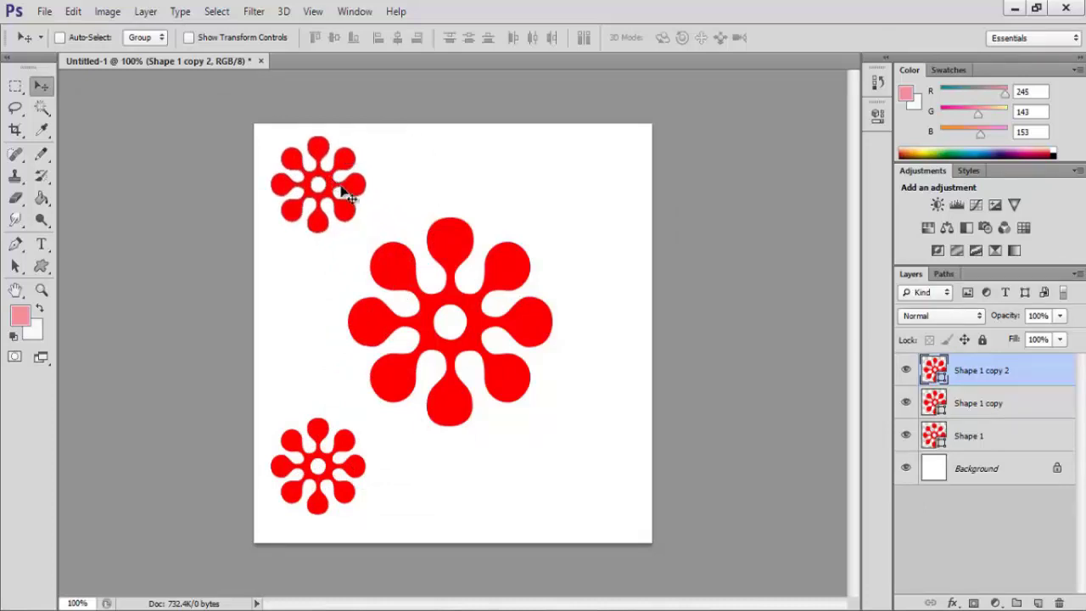
- Duplicate both small flower layers together and move the copies across to the canvas's two right-hand corners
shift+click(992, 411)
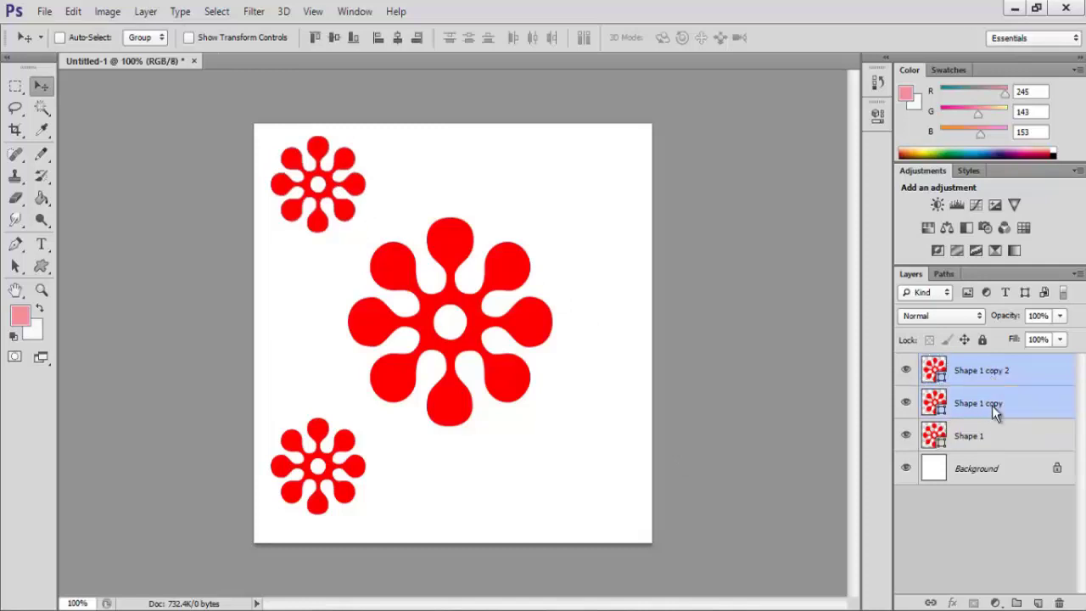
right_click(993, 409)
click(730, 133)
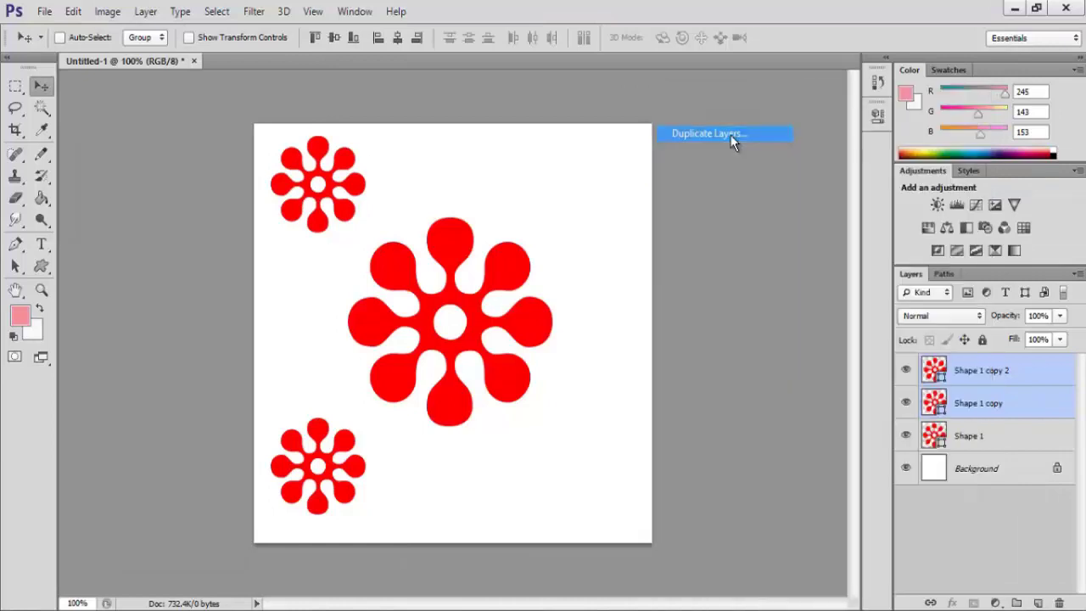
click(682, 191)
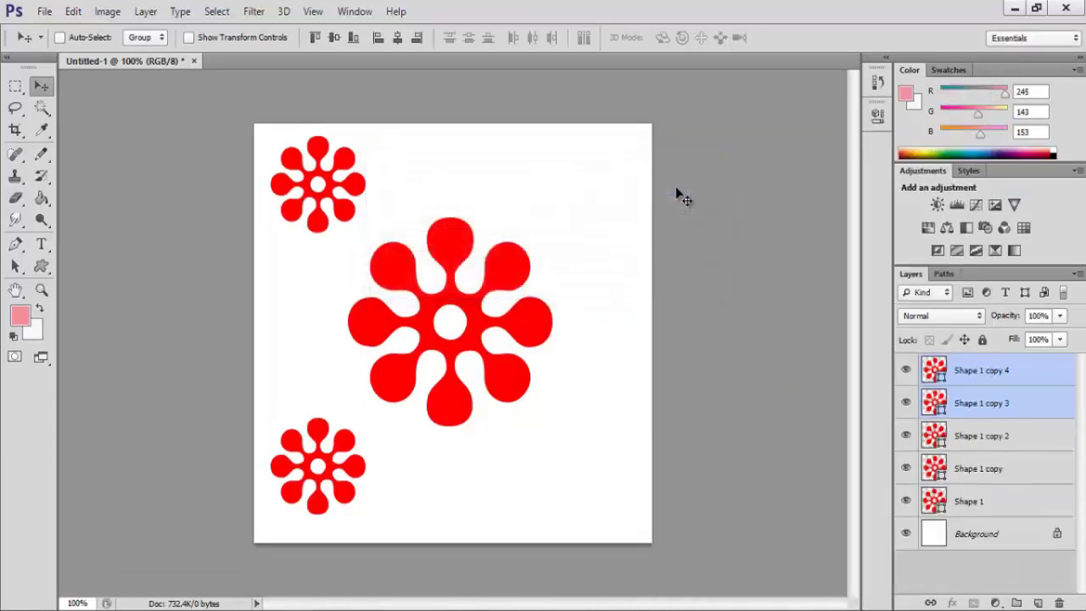
drag(325, 214, 582, 210)
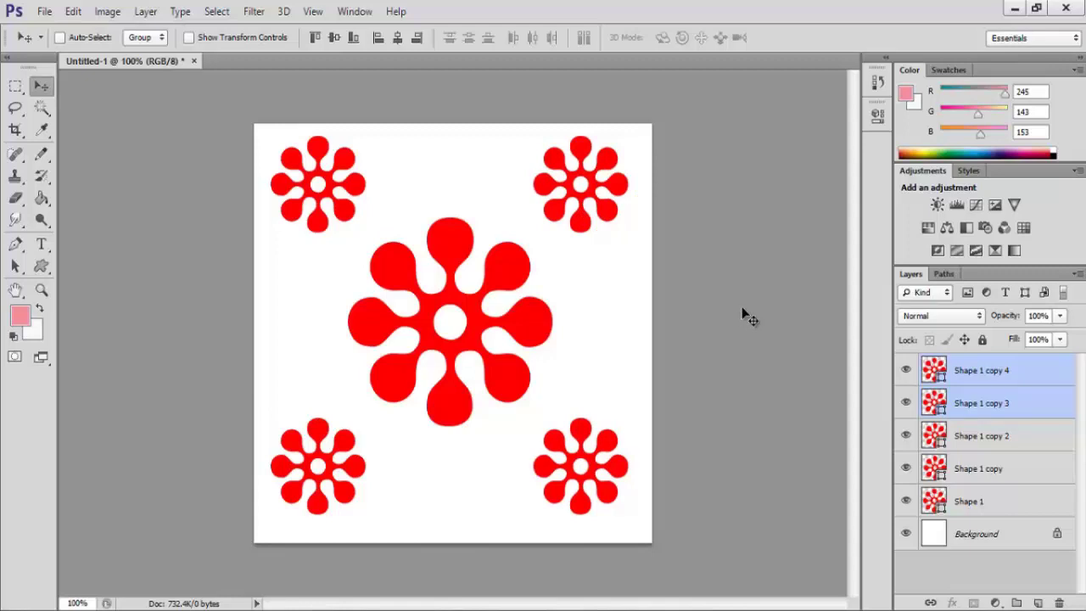
- Flatten the layers and convert the image to Indexed Color with the Local (Perceptual) palette and 256 colors
click(108, 11)
mouse_move(126, 32)
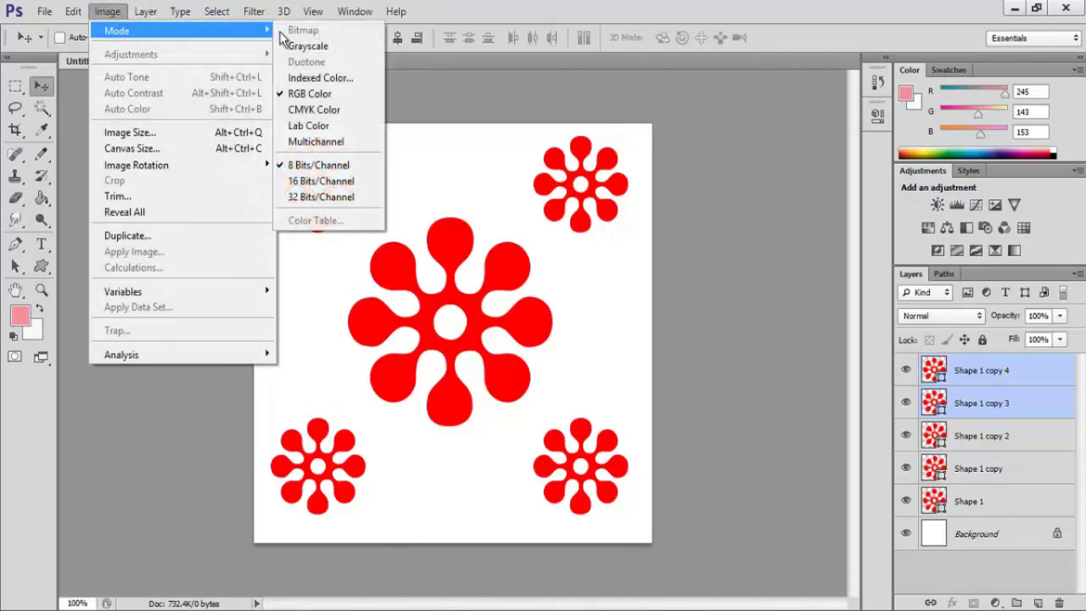
click(326, 78)
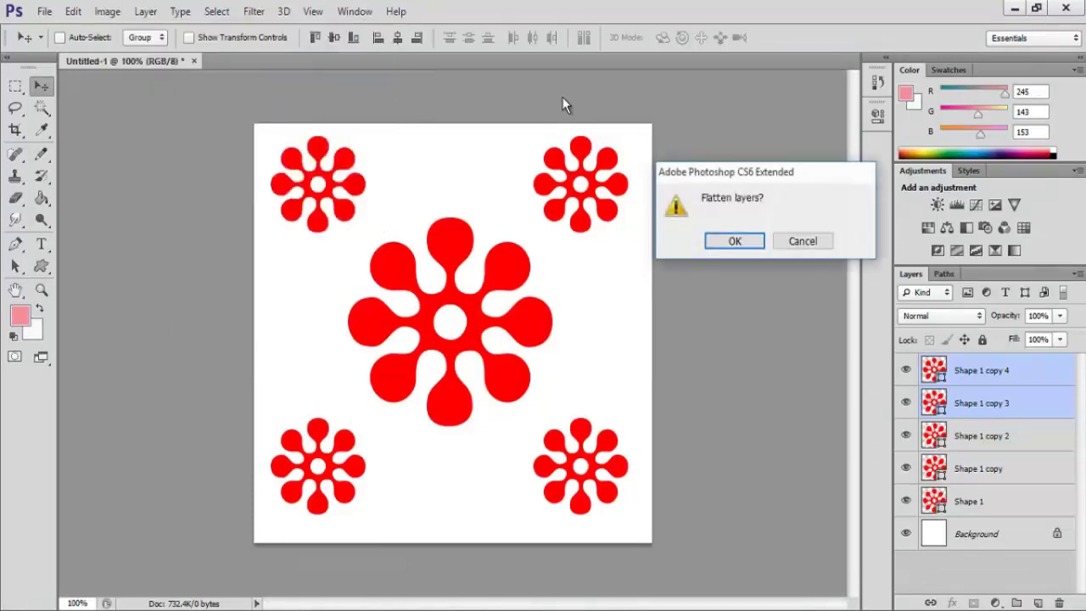
click(735, 242)
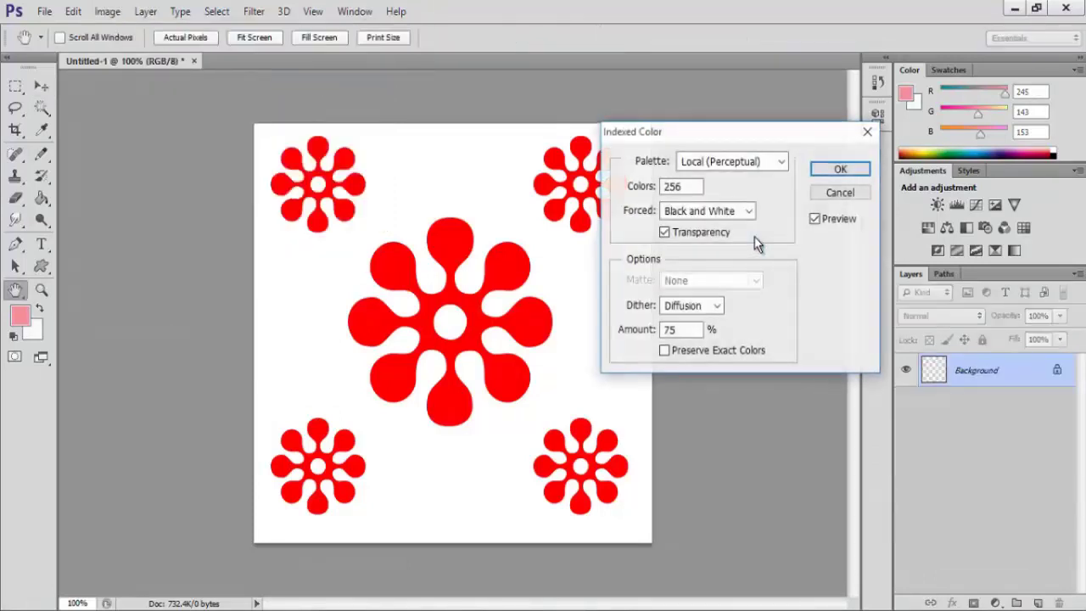
click(840, 170)
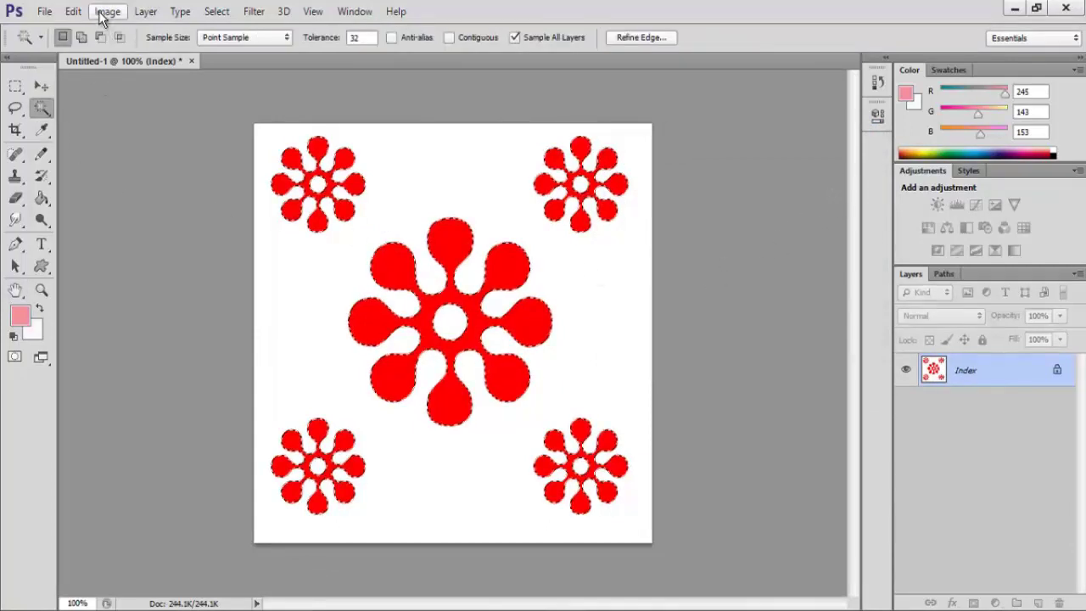
- Select all the red flowers with the Magic Wand and convert the image back to RGB Color
click(107, 11)
mouse_move(114, 30)
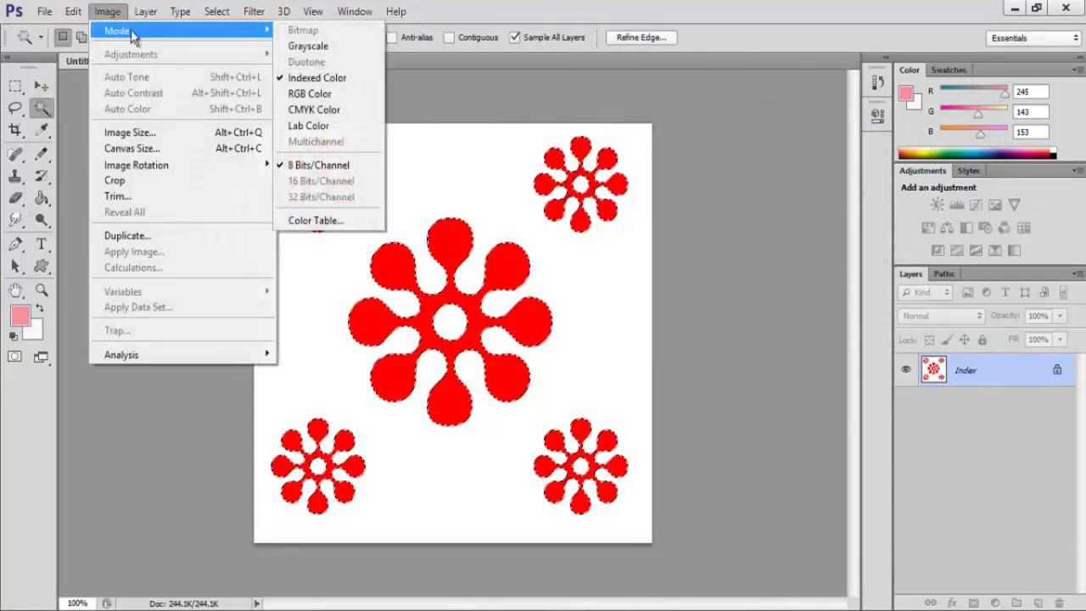
click(310, 94)
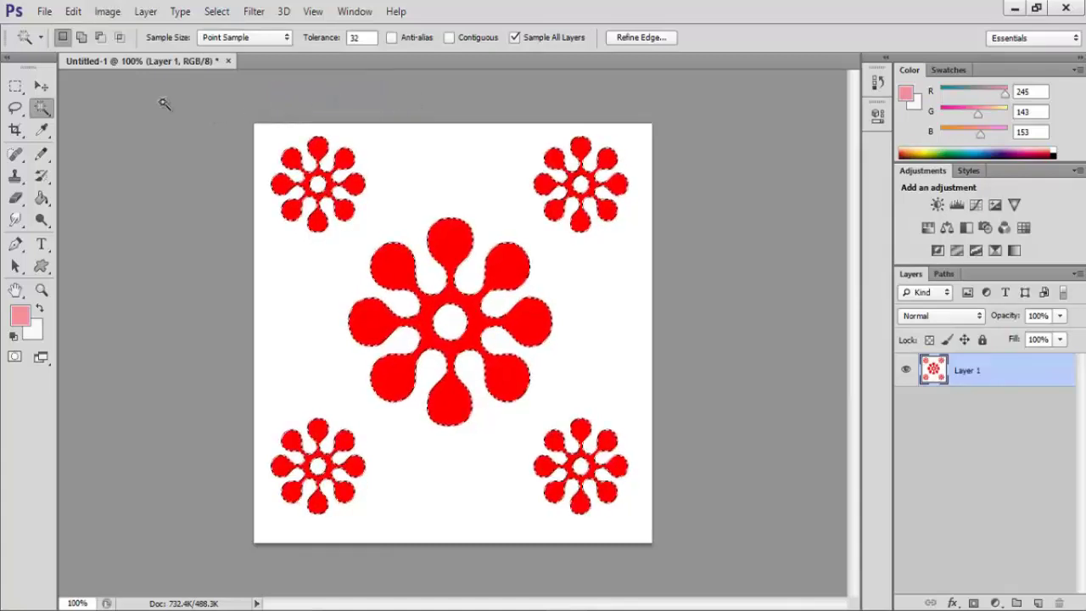
- Fill the selected flowers with the yellow and black diagonal pattern using the Darken blending mode
click(73, 11)
click(117, 237)
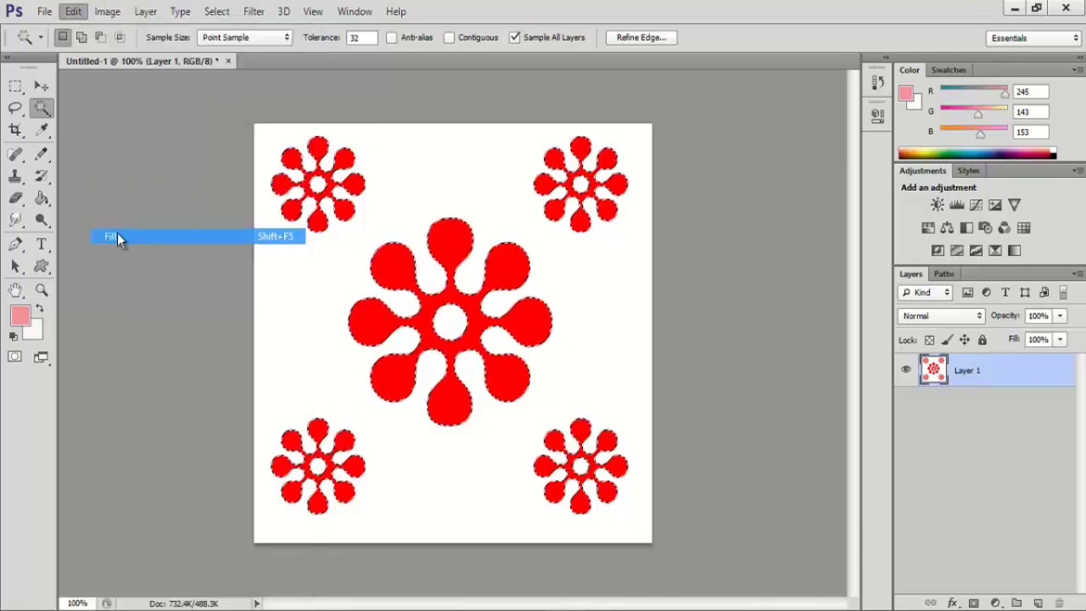
click(895, 239)
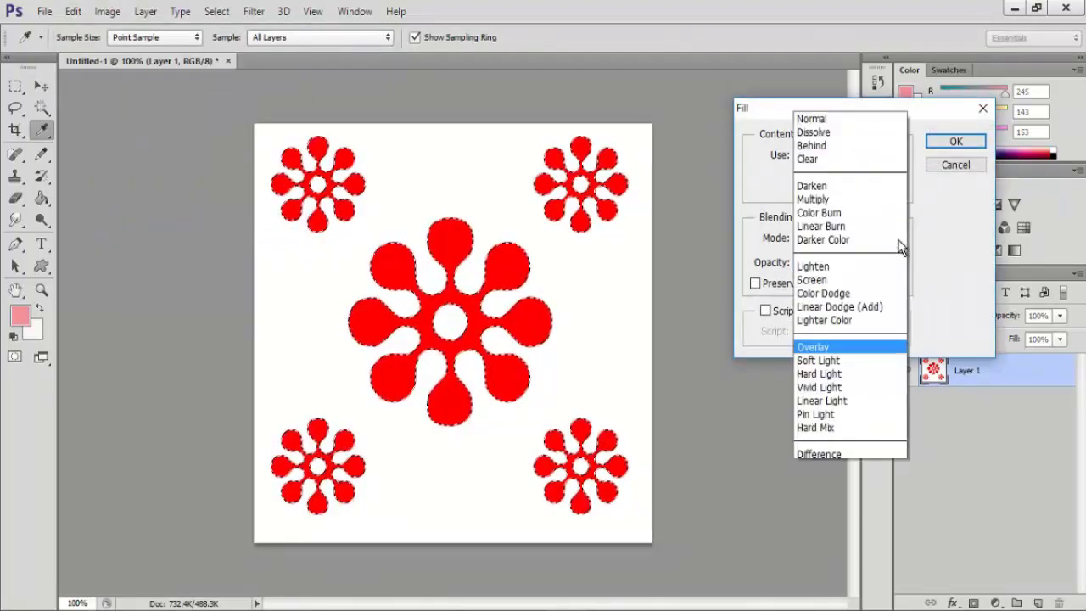
click(840, 73)
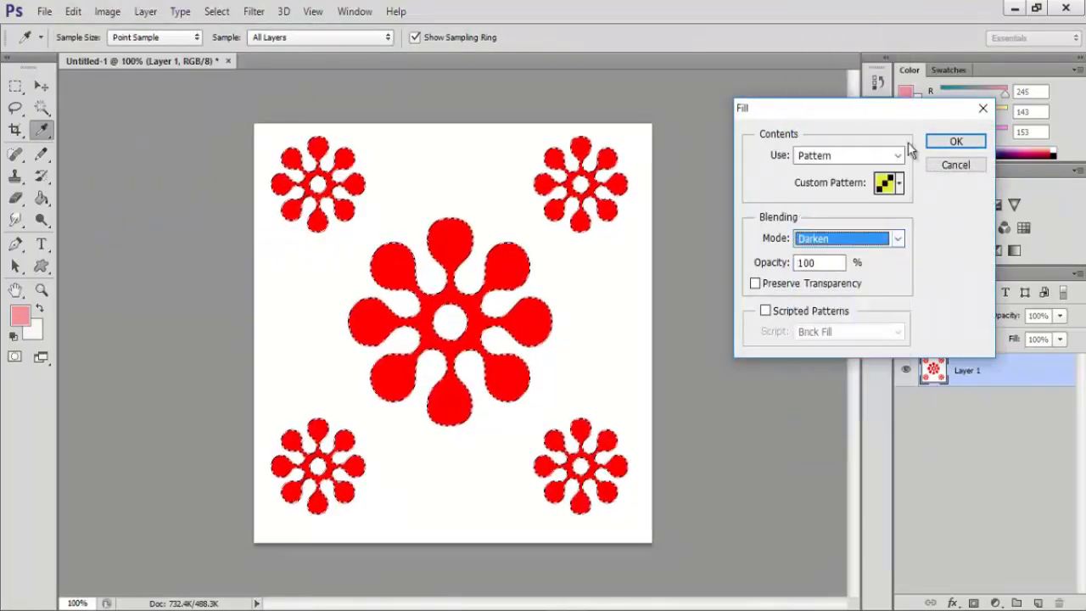
click(953, 142)
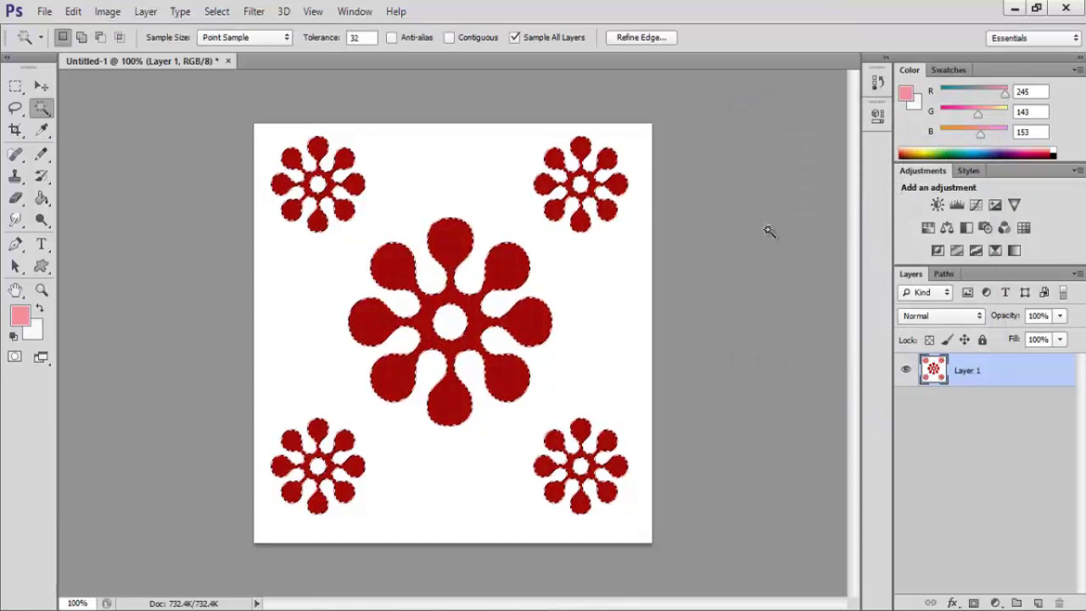
- Invert the selection and fill the background with the yellow and black diagonal pattern in Normal mode
click(220, 13)
click(241, 78)
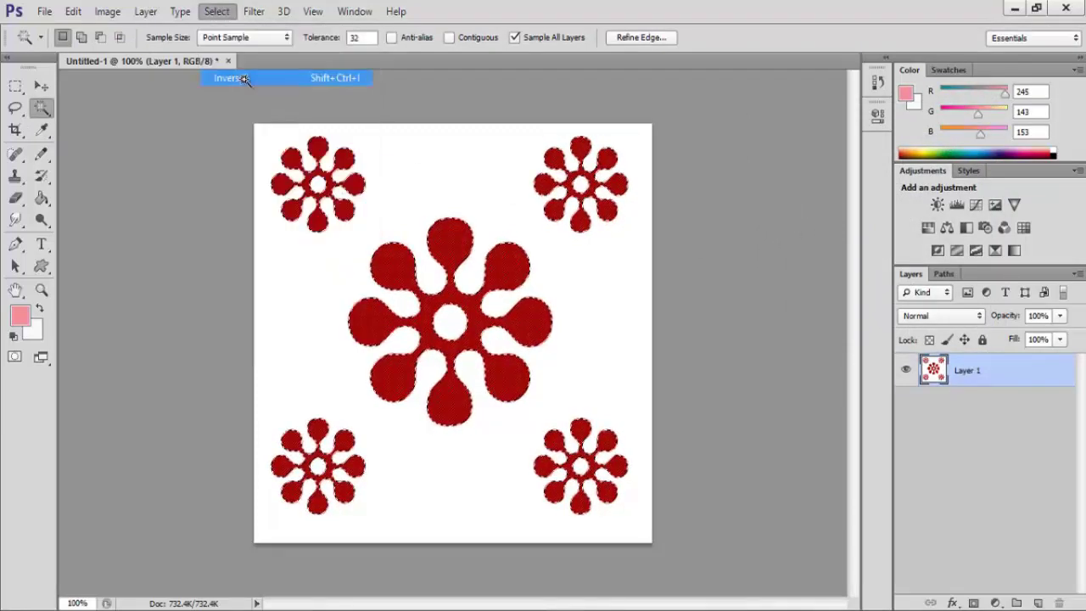
click(73, 11)
click(119, 235)
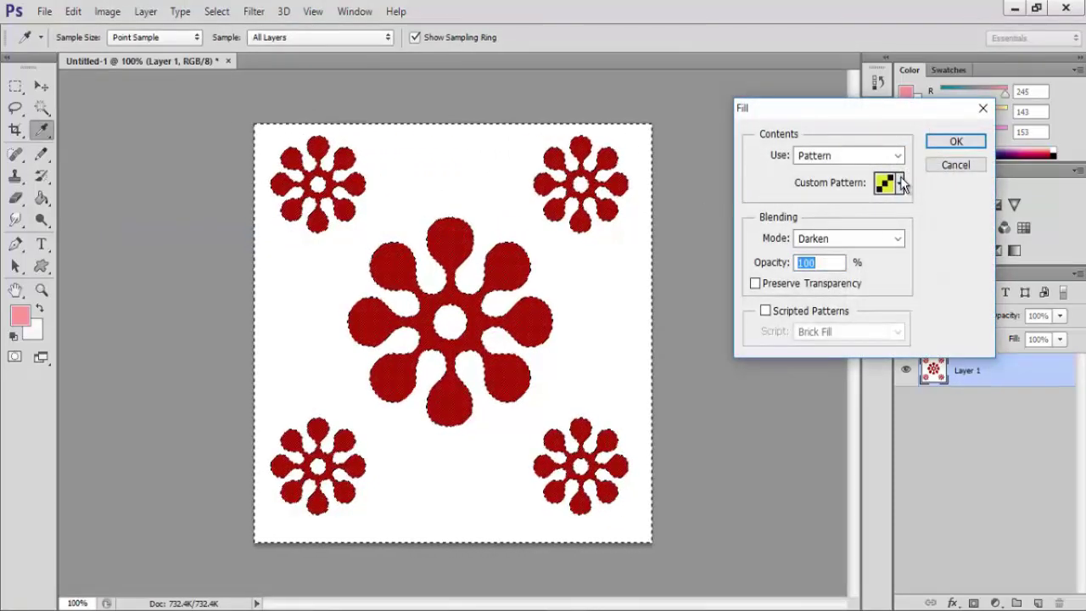
click(893, 240)
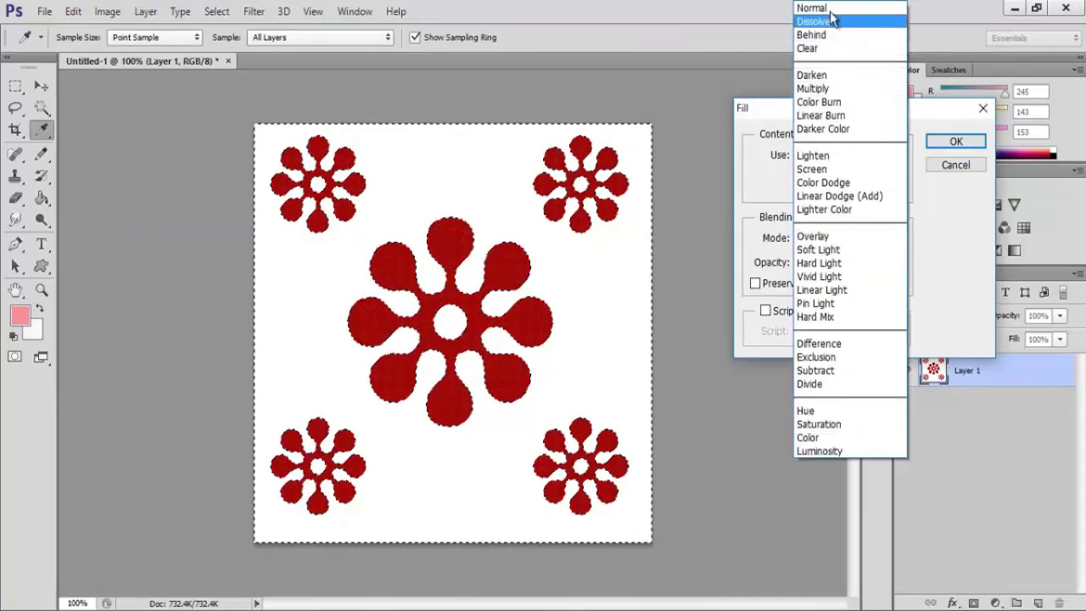
click(830, 10)
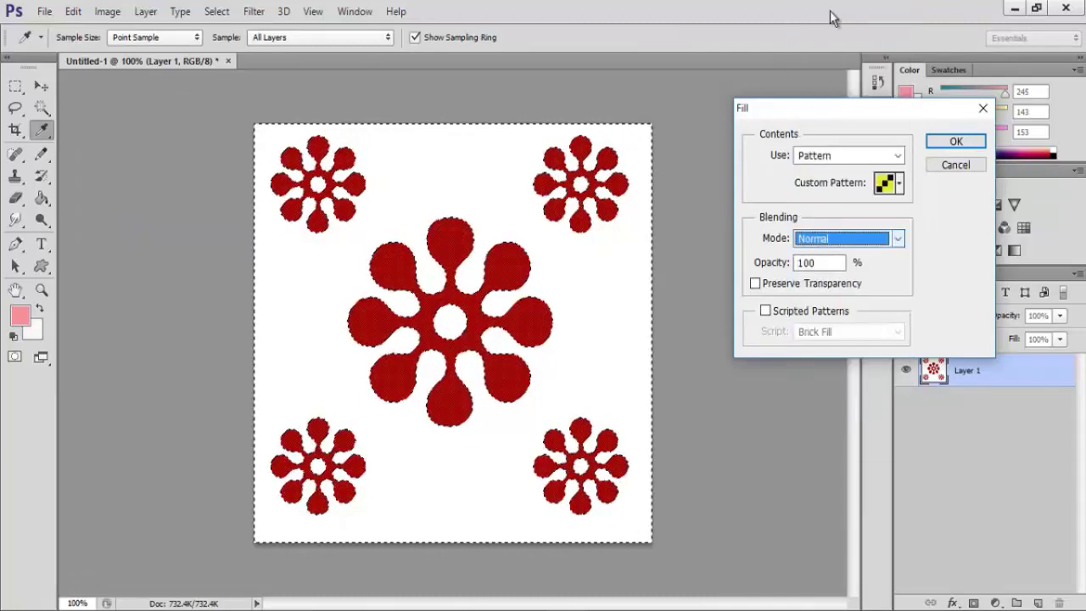
click(938, 142)
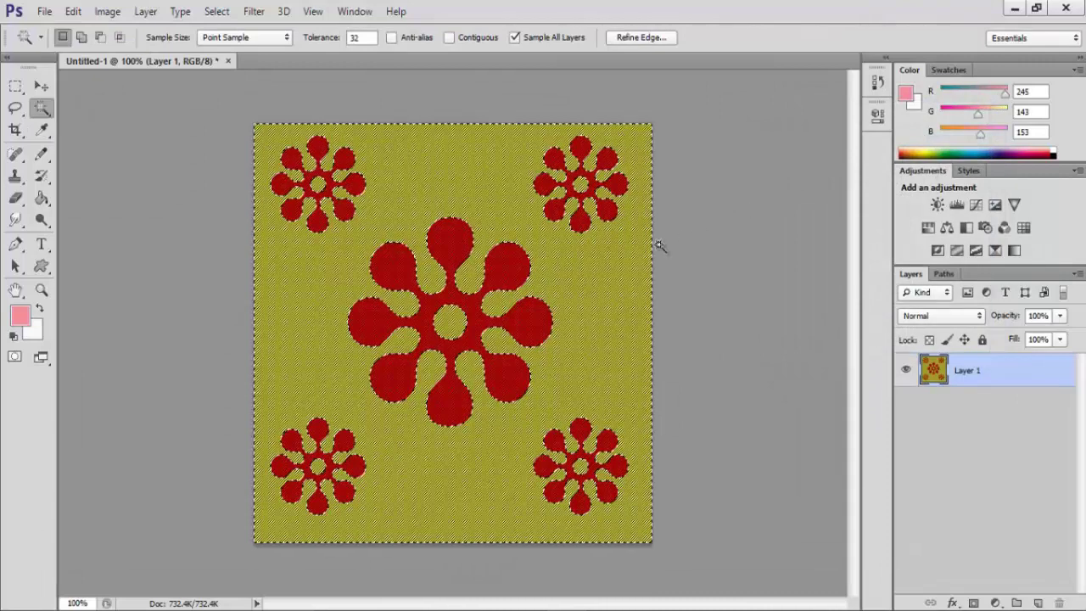
- Deselect the background and define the whole flower motif image as a pattern
right_click(588, 259)
click(646, 423)
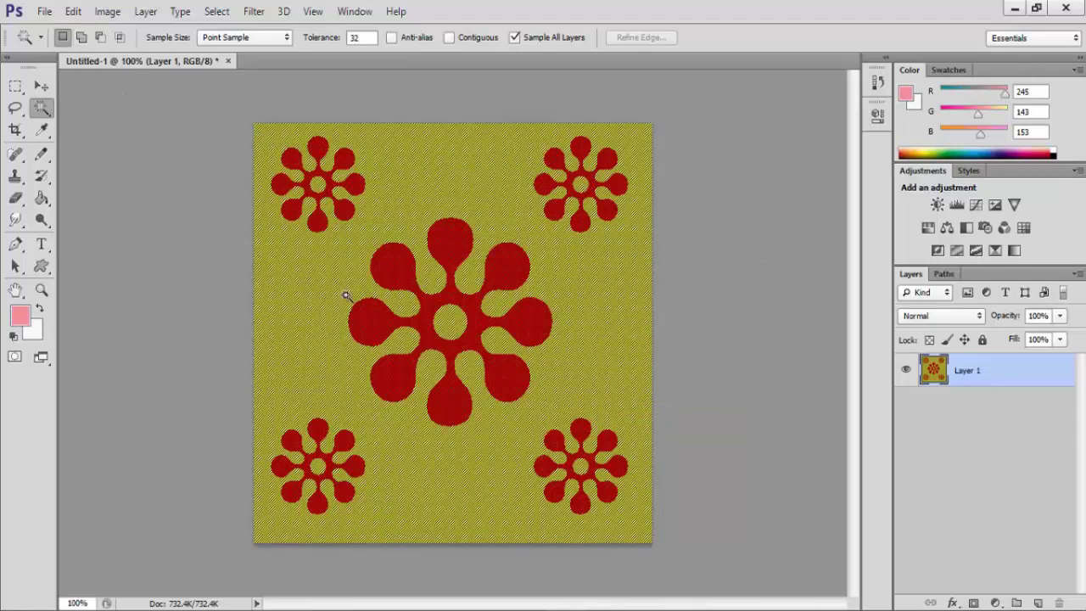
click(73, 11)
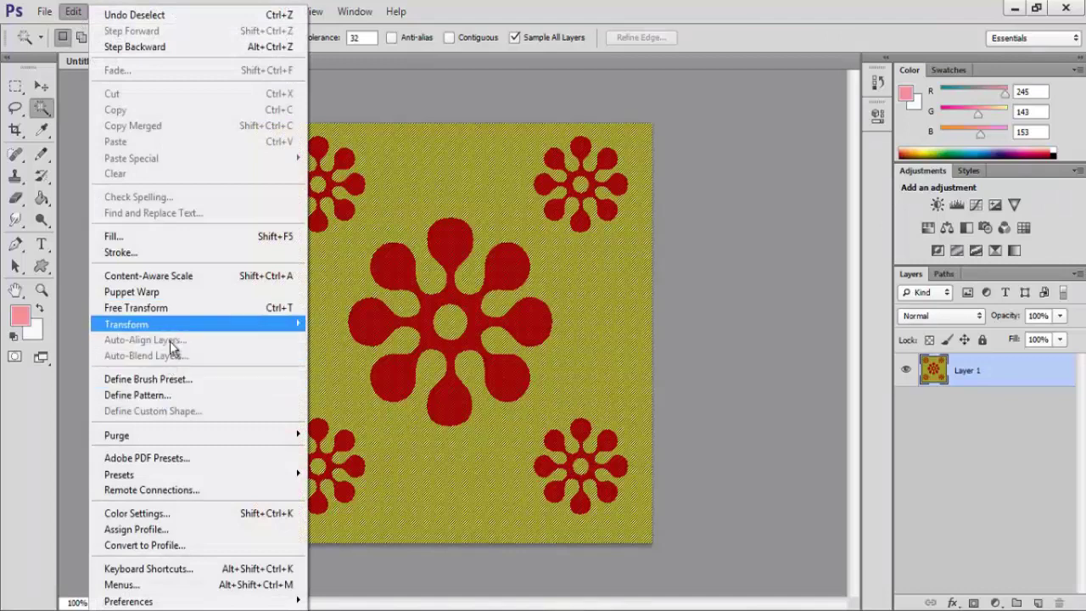
click(170, 396)
click(691, 219)
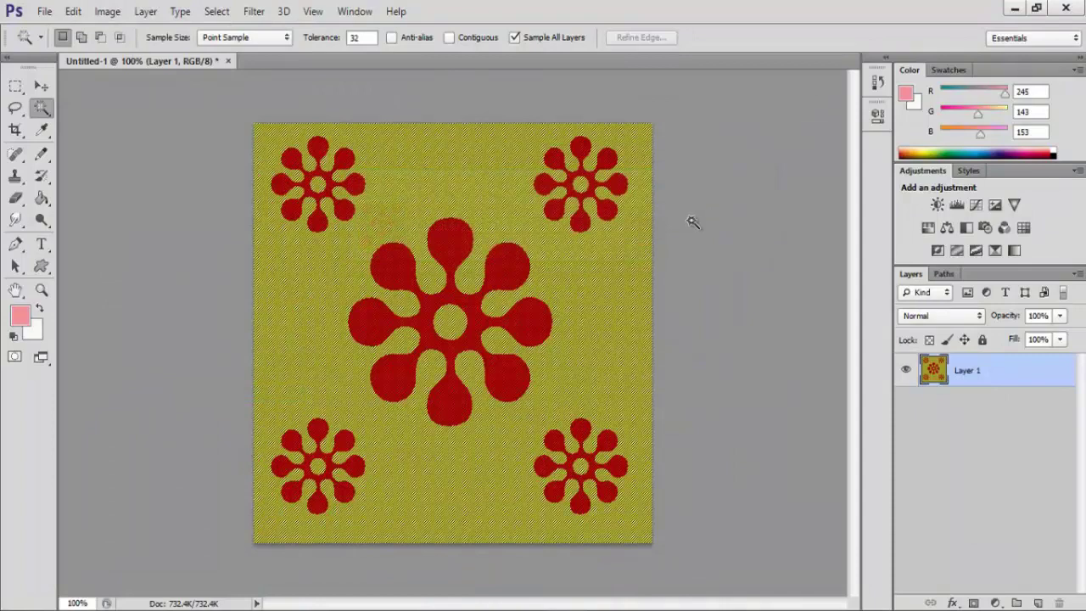
- Create a new white RGB document 3000 by 3000 pixels at 300 pixels per inch
click(44, 11)
mouse_move(73, 11)
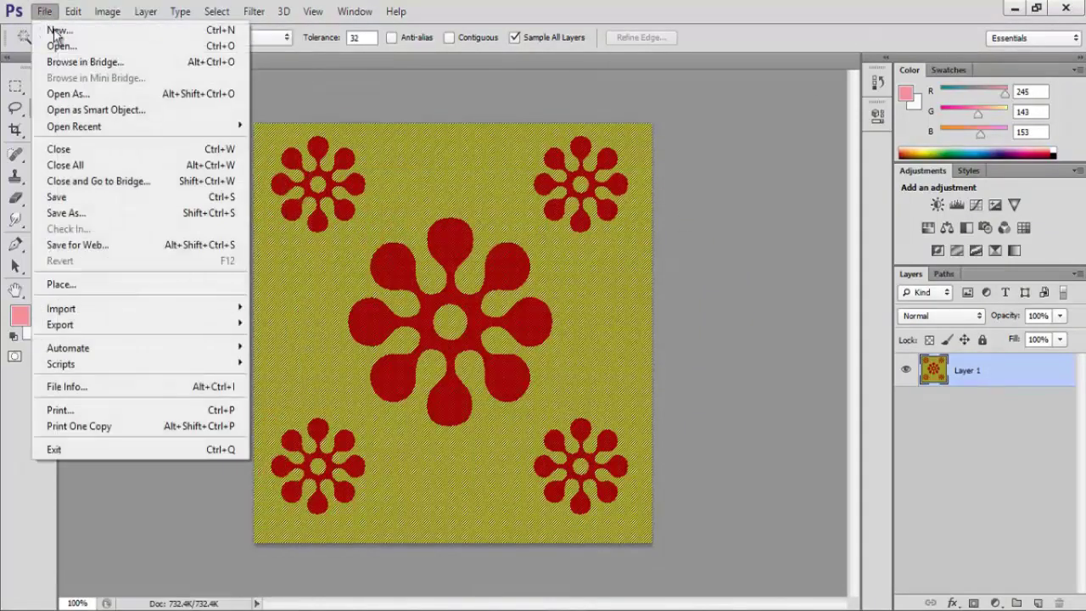
click(78, 31)
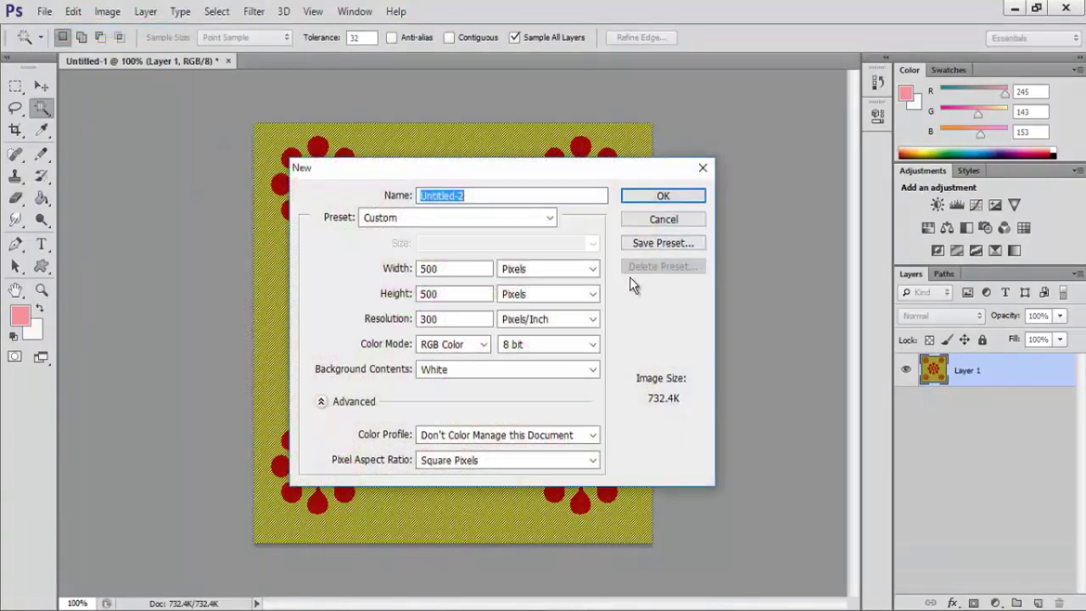
double_click(465, 269)
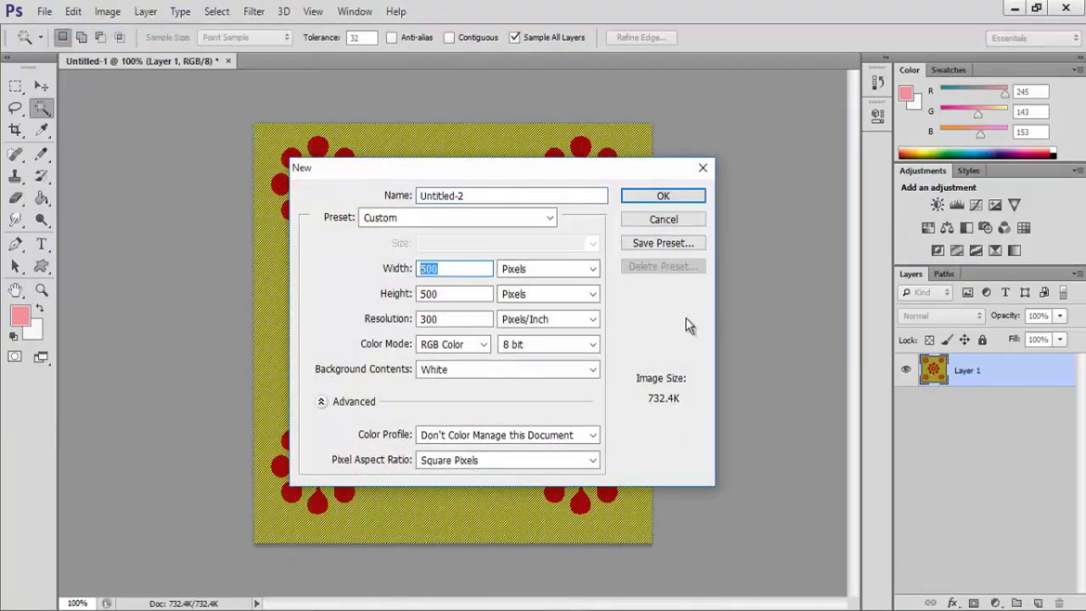
text(3000)
click(409, 294)
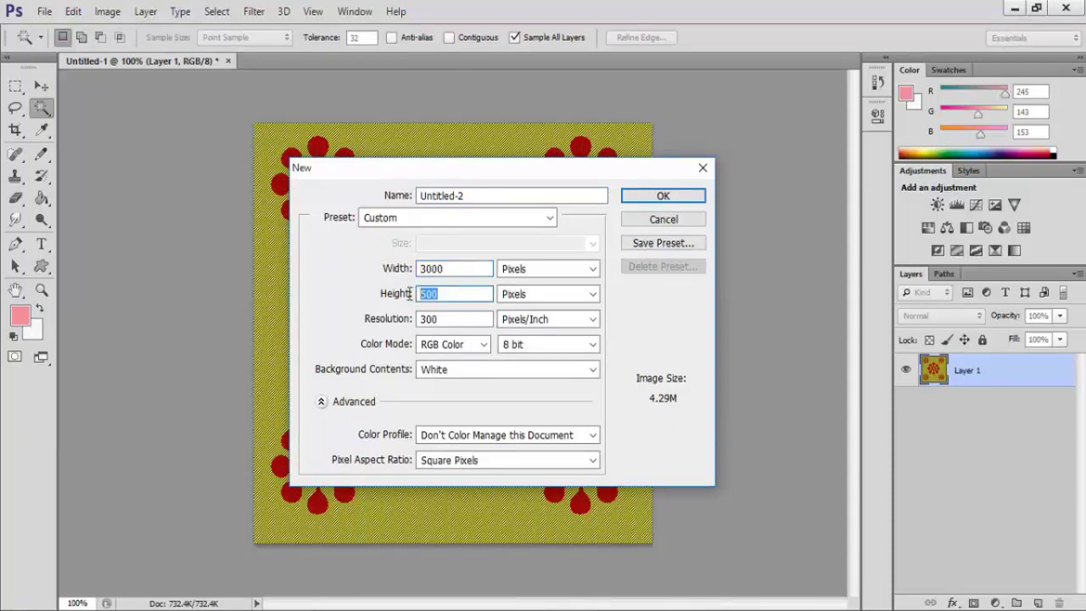
text(3000)
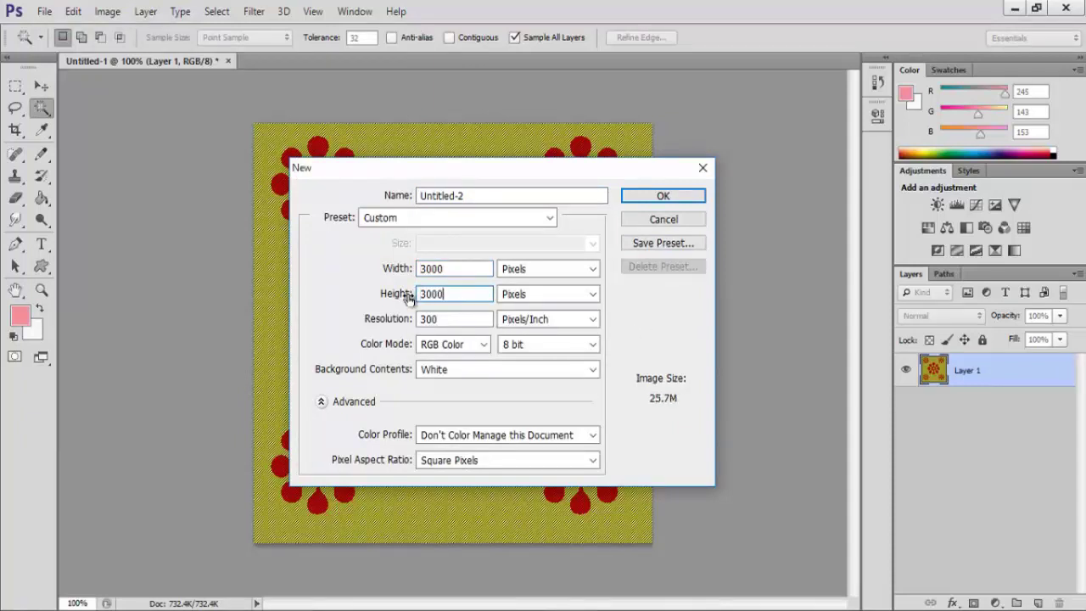
click(664, 197)
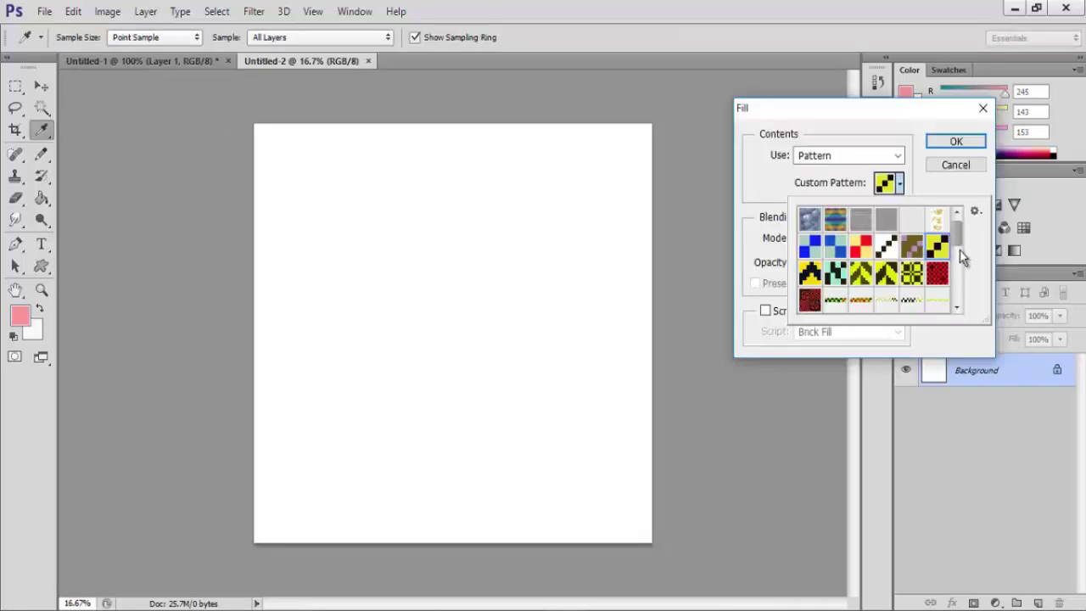
- Fill the new canvas with the red flower motif pattern in Normal mode at 100% opacity
scroll(960, 249, down, 2)
click(835, 300)
click(943, 140)
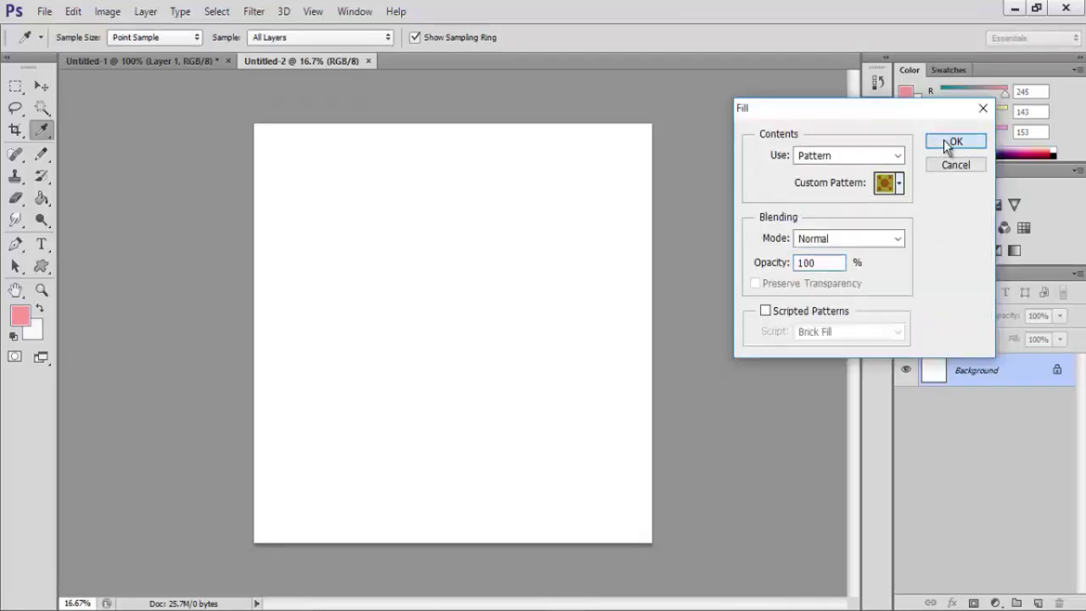
click(943, 139)
key(w)
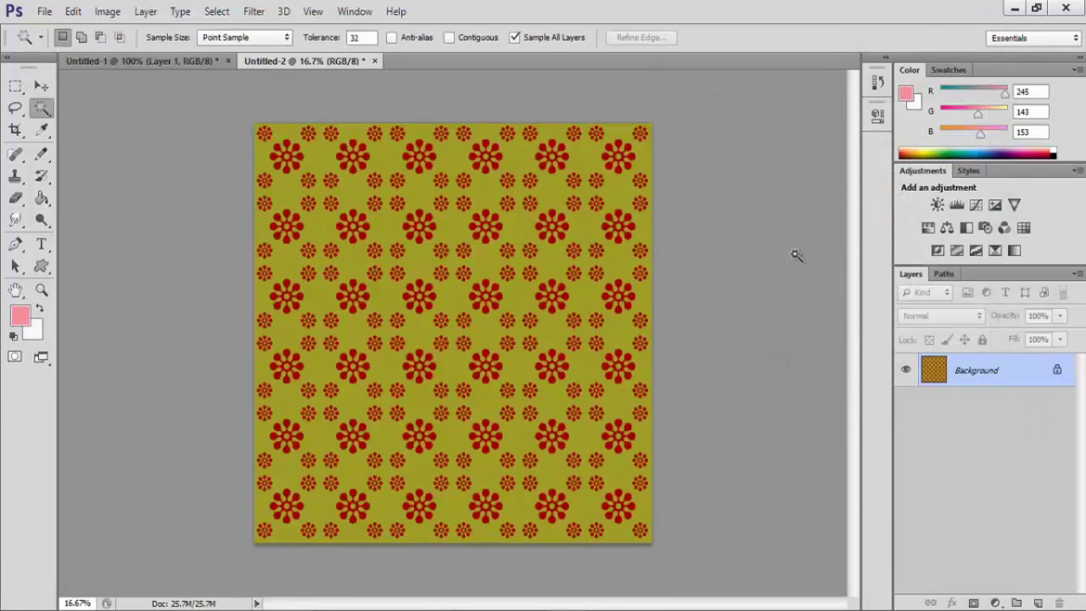
- Save the swatch as a JPEG named "motif design" in the fabric swatches folder at Maximum quality 12
click(43, 11)
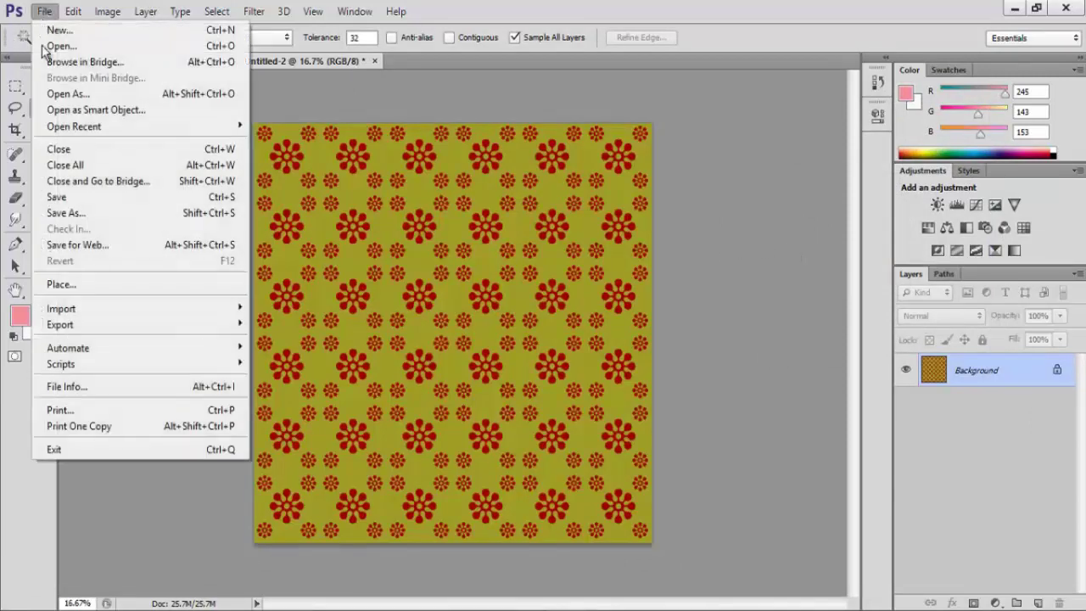
click(85, 213)
click(544, 379)
key(ctrl+a)
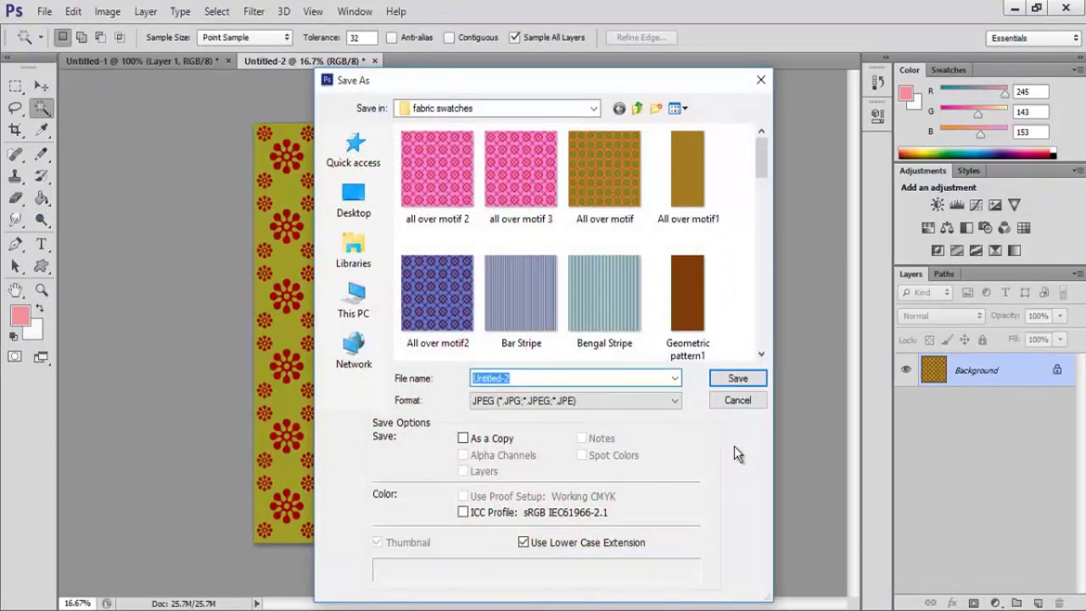
text(motif design)
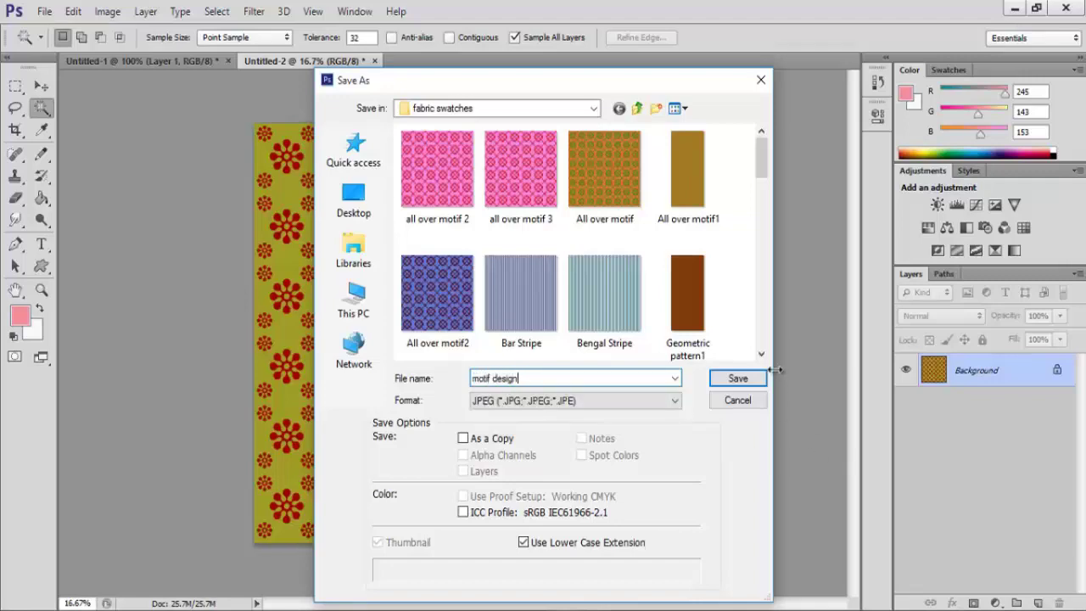
click(729, 378)
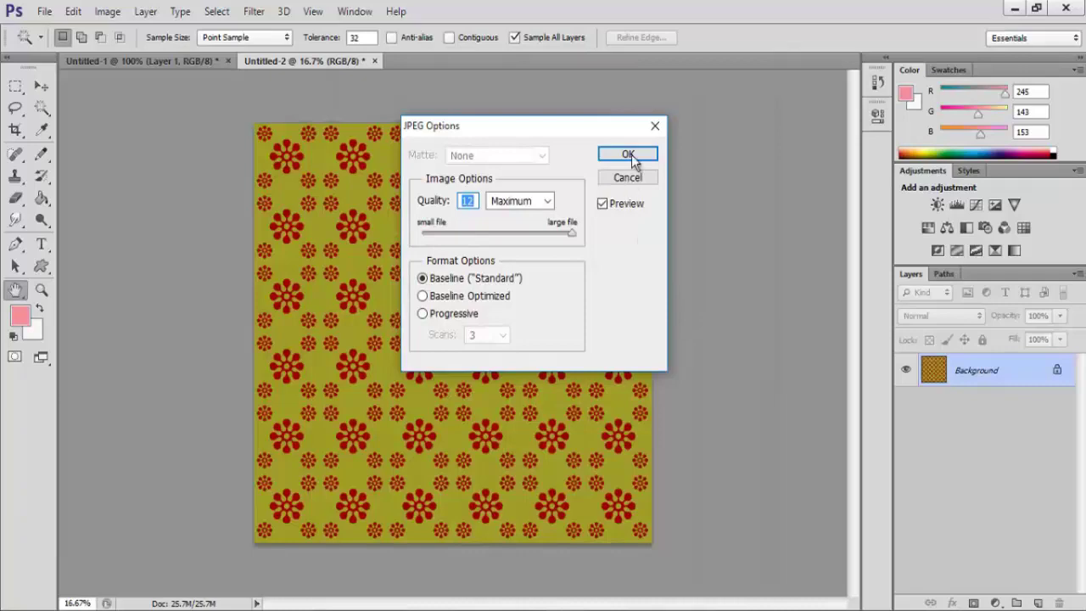
click(627, 155)
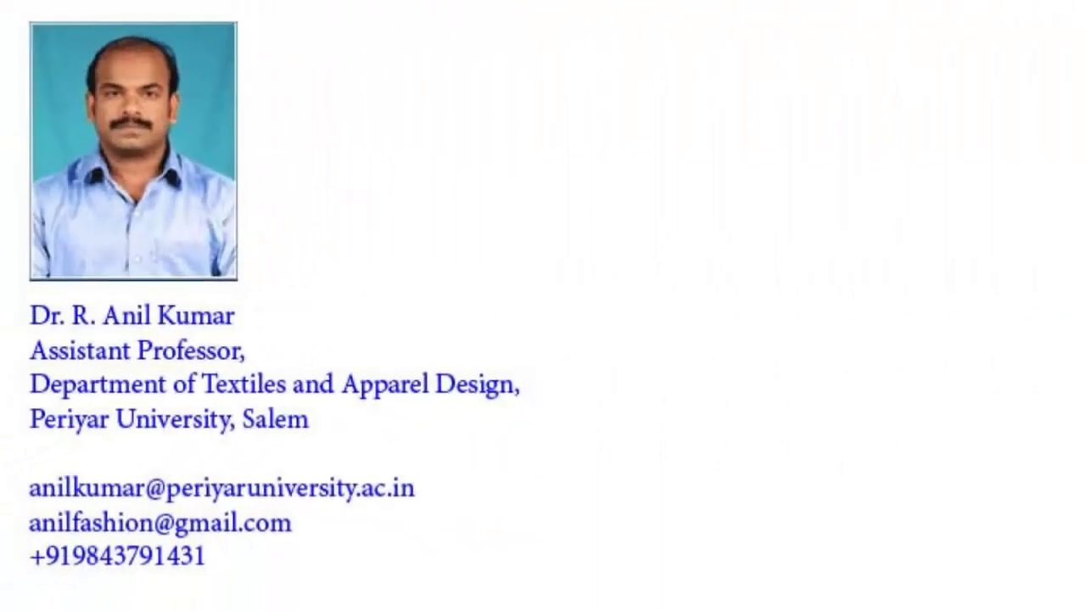